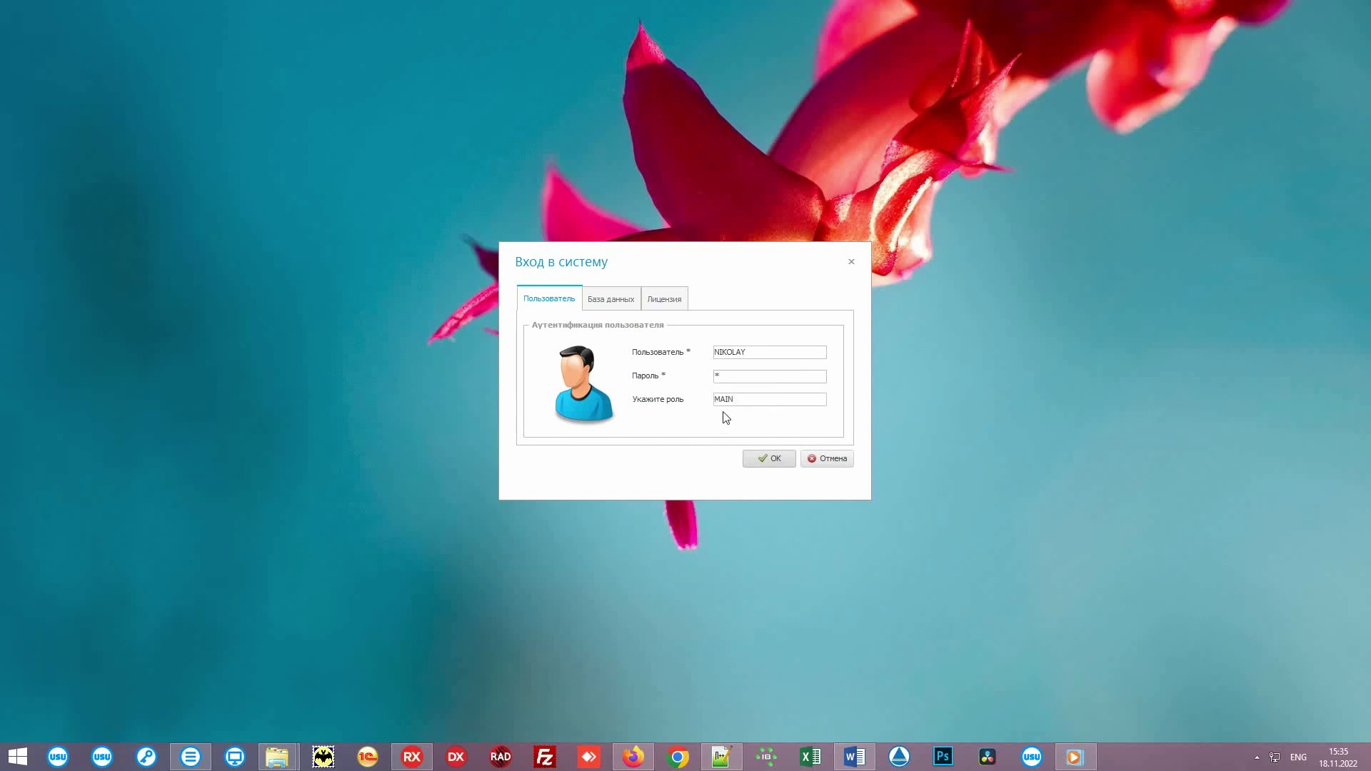
# Step: Sign in to USU and hide the instruction and side panels
pyautogui.click(768, 458)
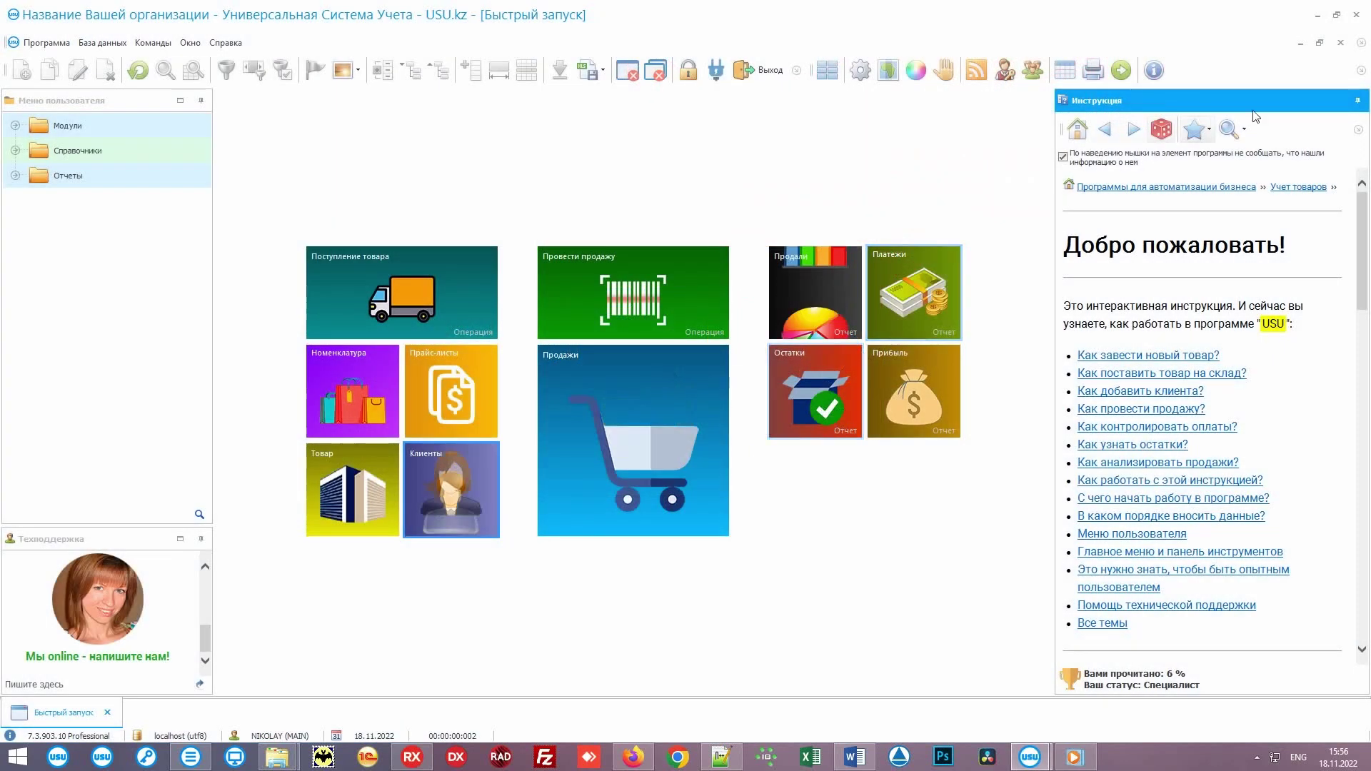
pyautogui.click(1360, 106)
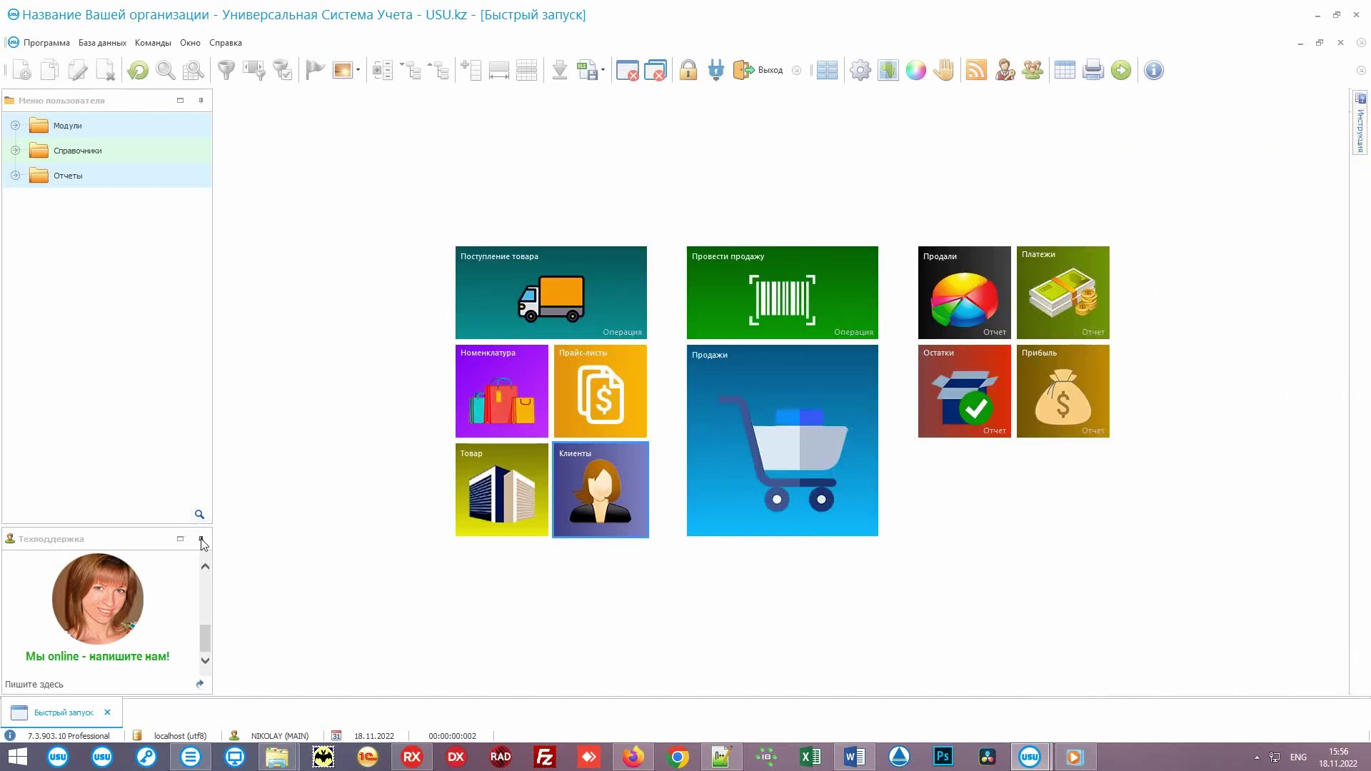
pyautogui.click(200, 539)
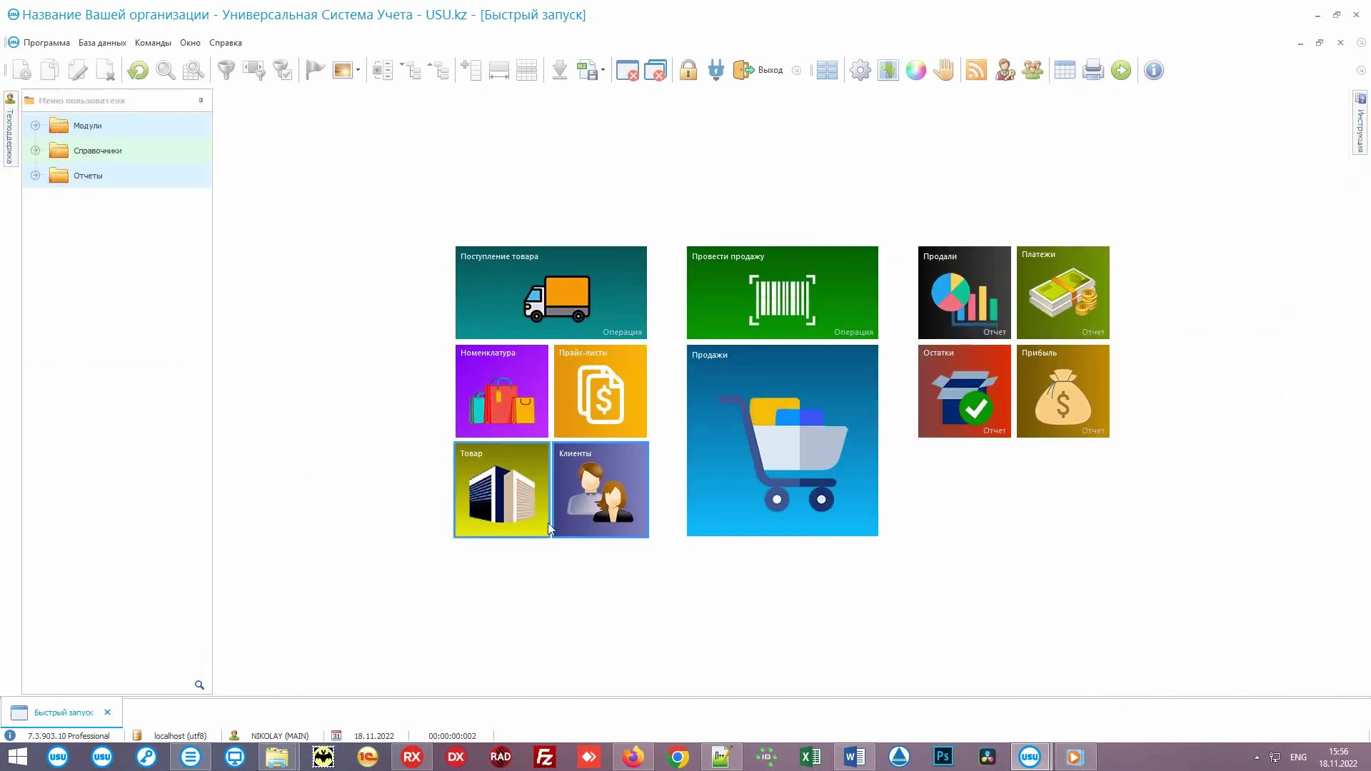
# Step: Open the Клиенты table and the Интерфейс theme dialog, moving it to the lower left
pyautogui.click(634, 456)
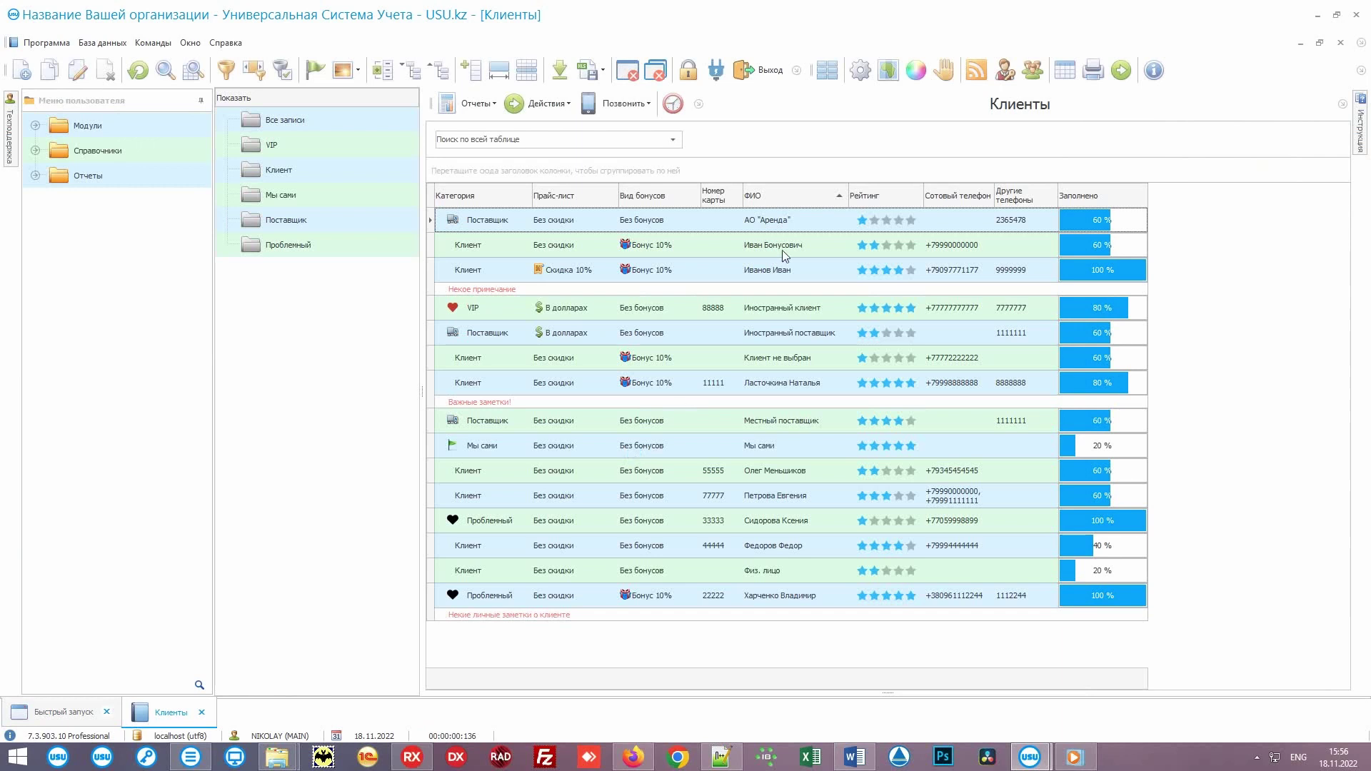
pyautogui.click(916, 70)
pyautogui.moveTo(776, 236); pyautogui.dragTo(371, 447)
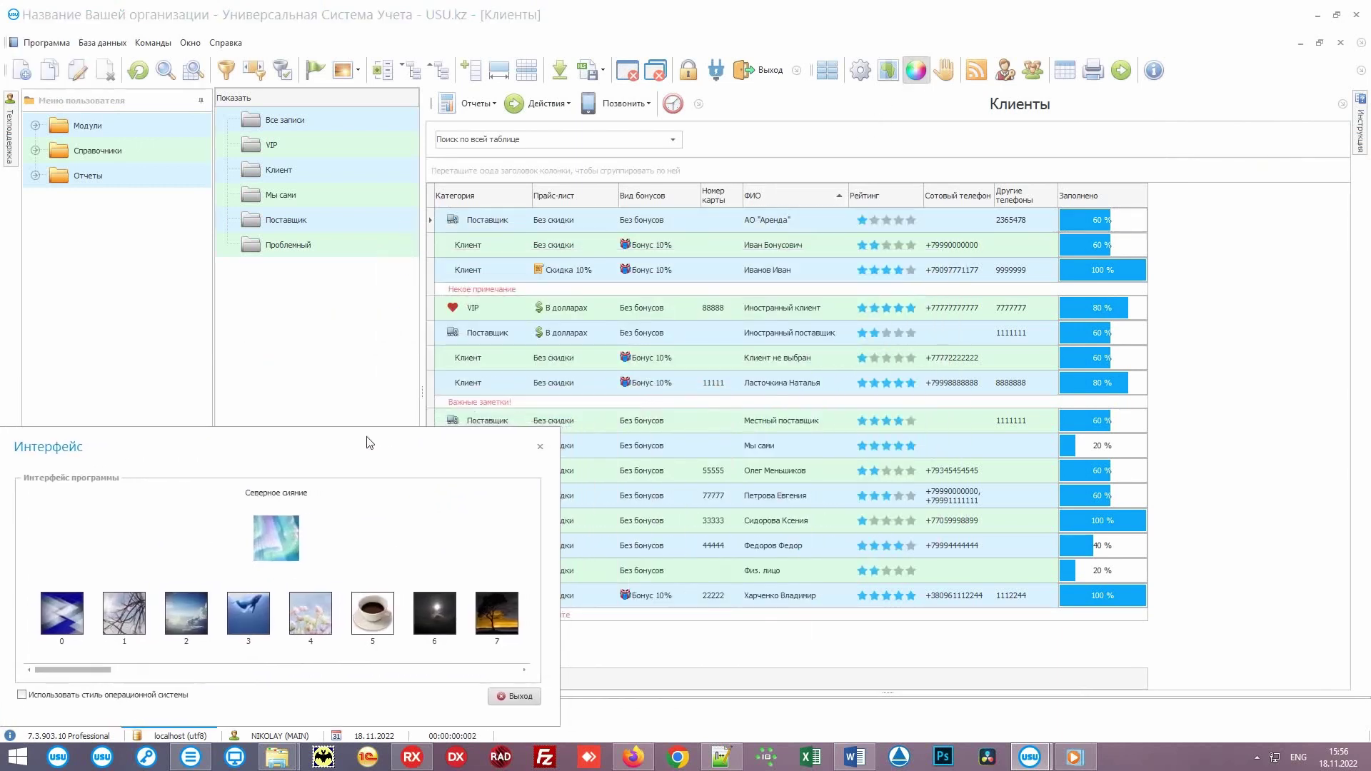
# Step: Try the Модерн, Чистые небеса, Туман Лондона, Мятно-лавандовый and snowy themes
pyautogui.click(62, 608)
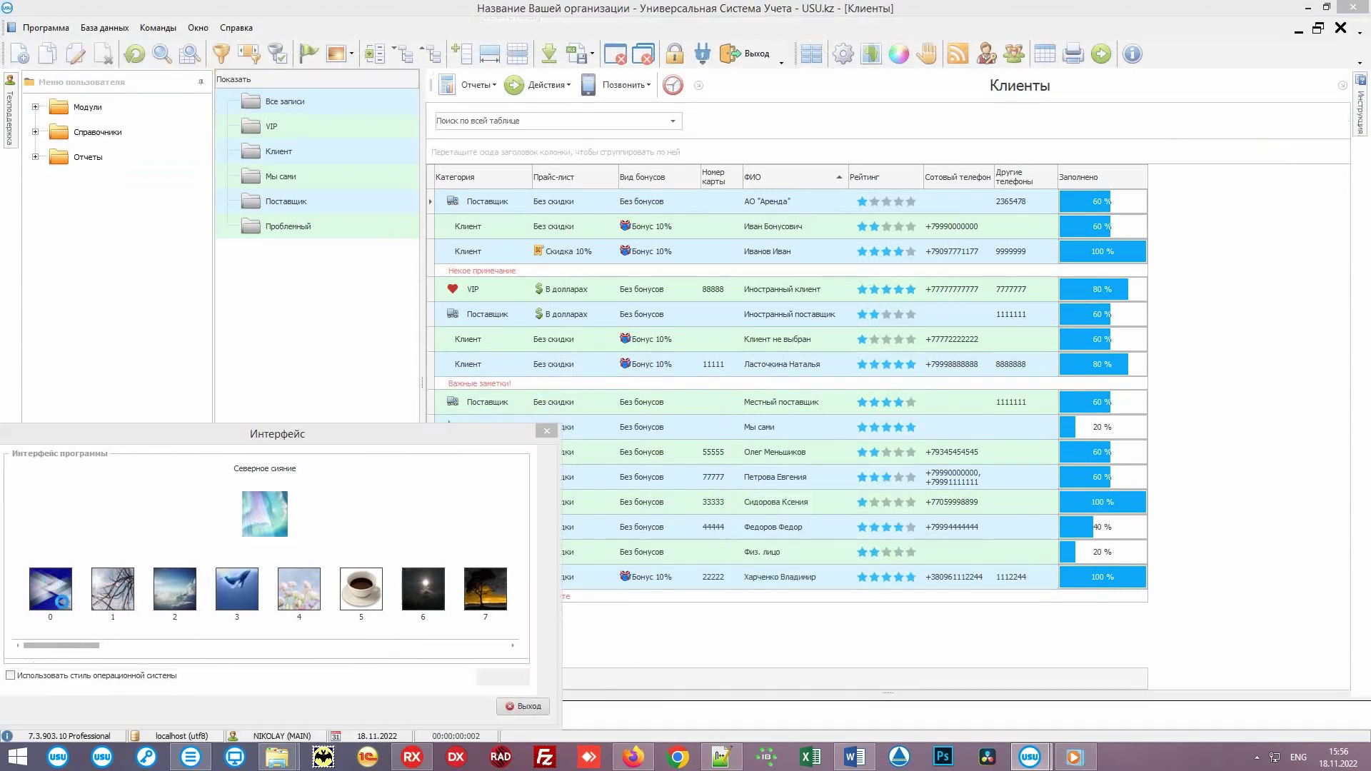
pyautogui.click(179, 589)
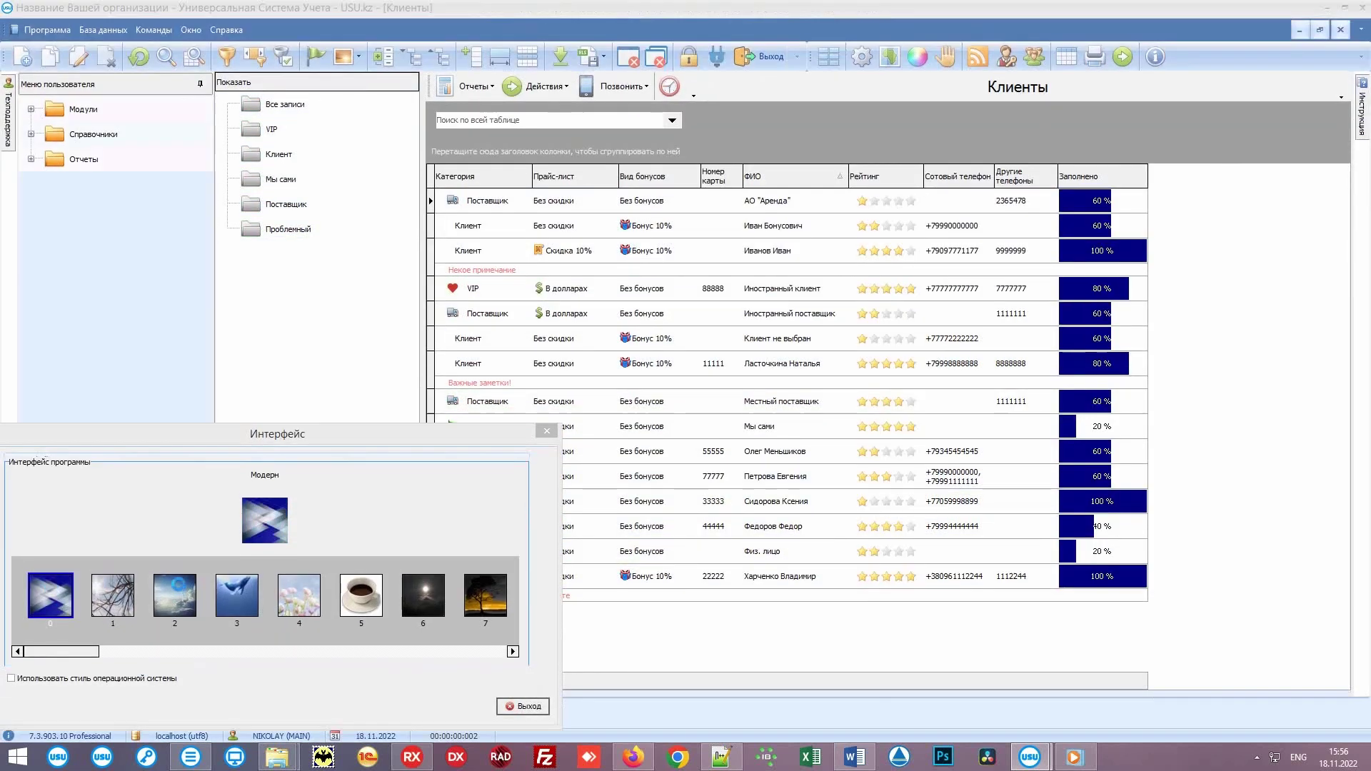
pyautogui.moveTo(95, 651); pyautogui.dragTo(486, 642)
pyautogui.click(299, 587)
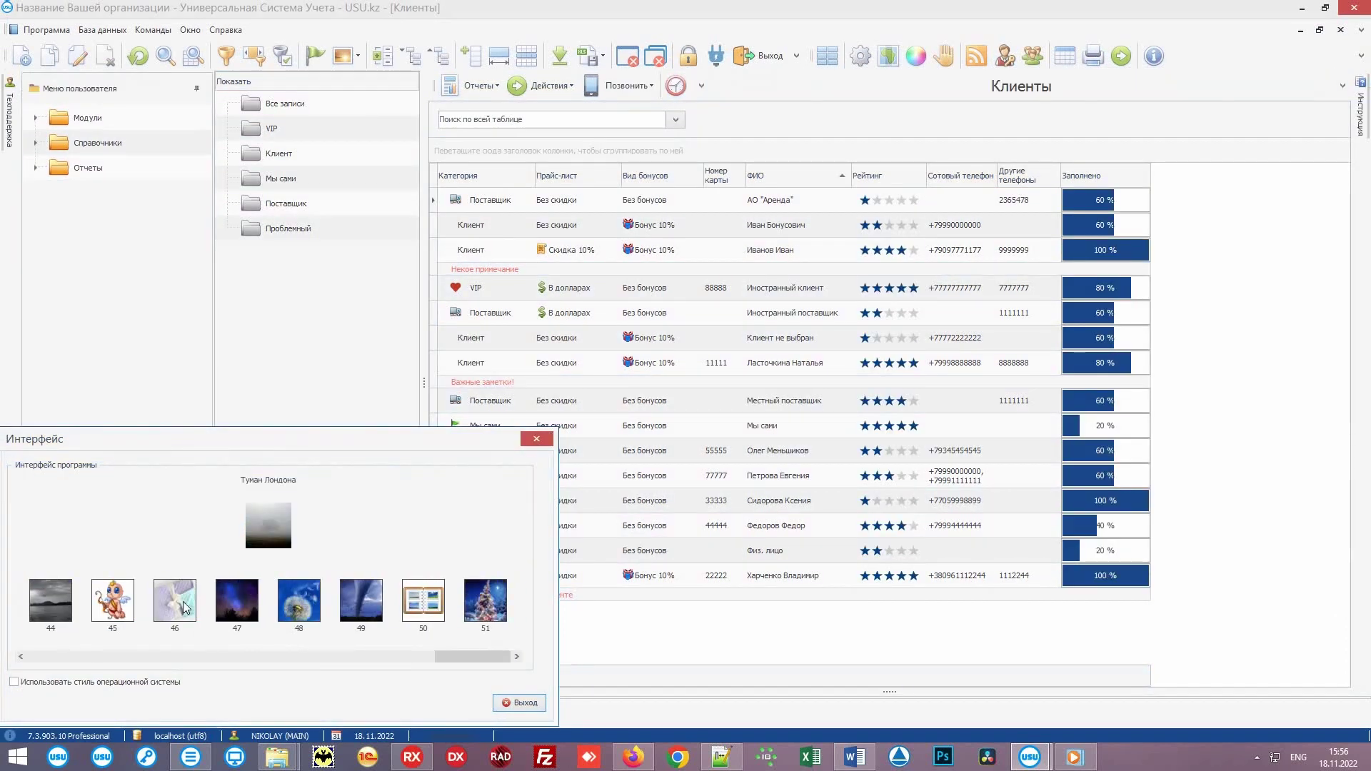
pyautogui.click(183, 605)
pyautogui.click(490, 606)
pyautogui.moveTo(471, 660); pyautogui.dragTo(422, 651)
# Step: Try Первая листва, Чудесная пора, Купидон and Перед рассветом, reaching the dark Острая бритва theme
pyautogui.click(419, 606)
pyautogui.click(323, 589)
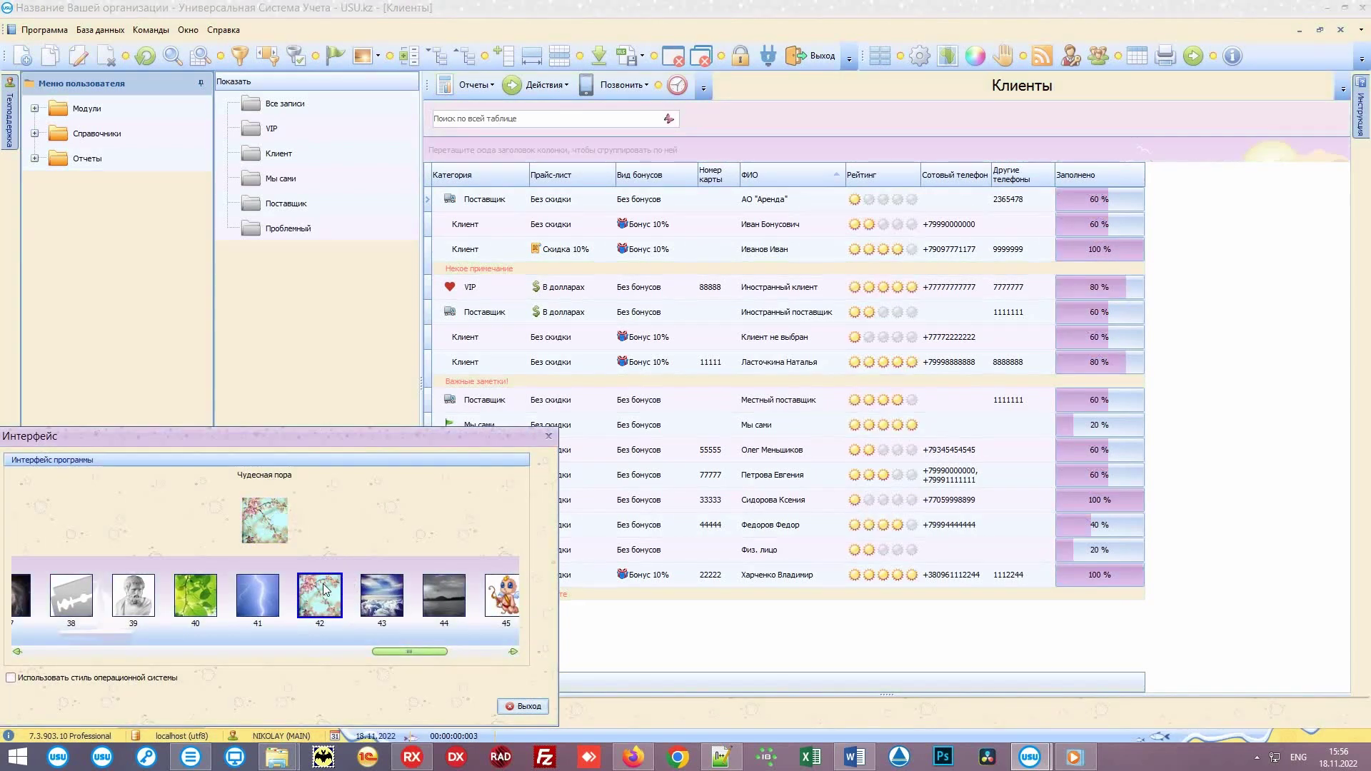
pyautogui.click(494, 596)
pyautogui.press('Home')
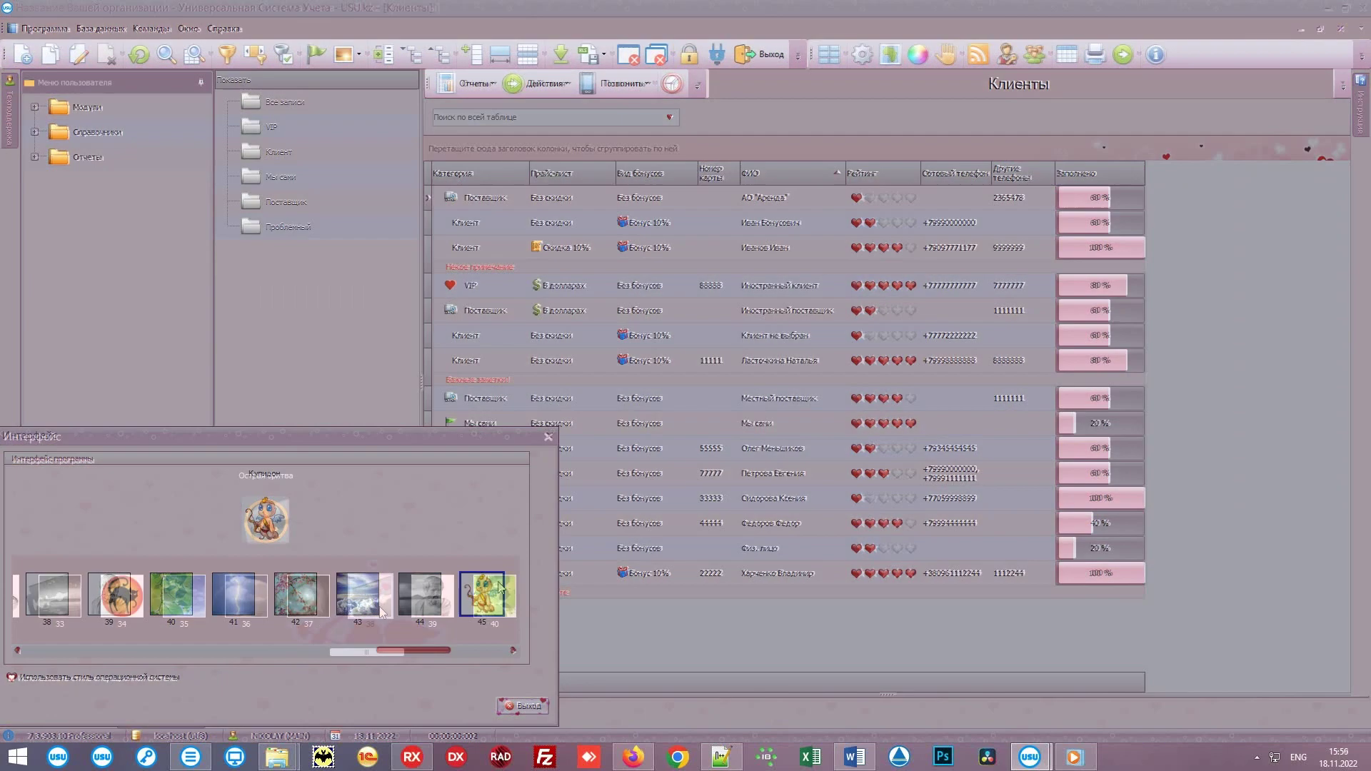
pyautogui.hscroll(-10, 371, 650)
pyautogui.click(409, 598)
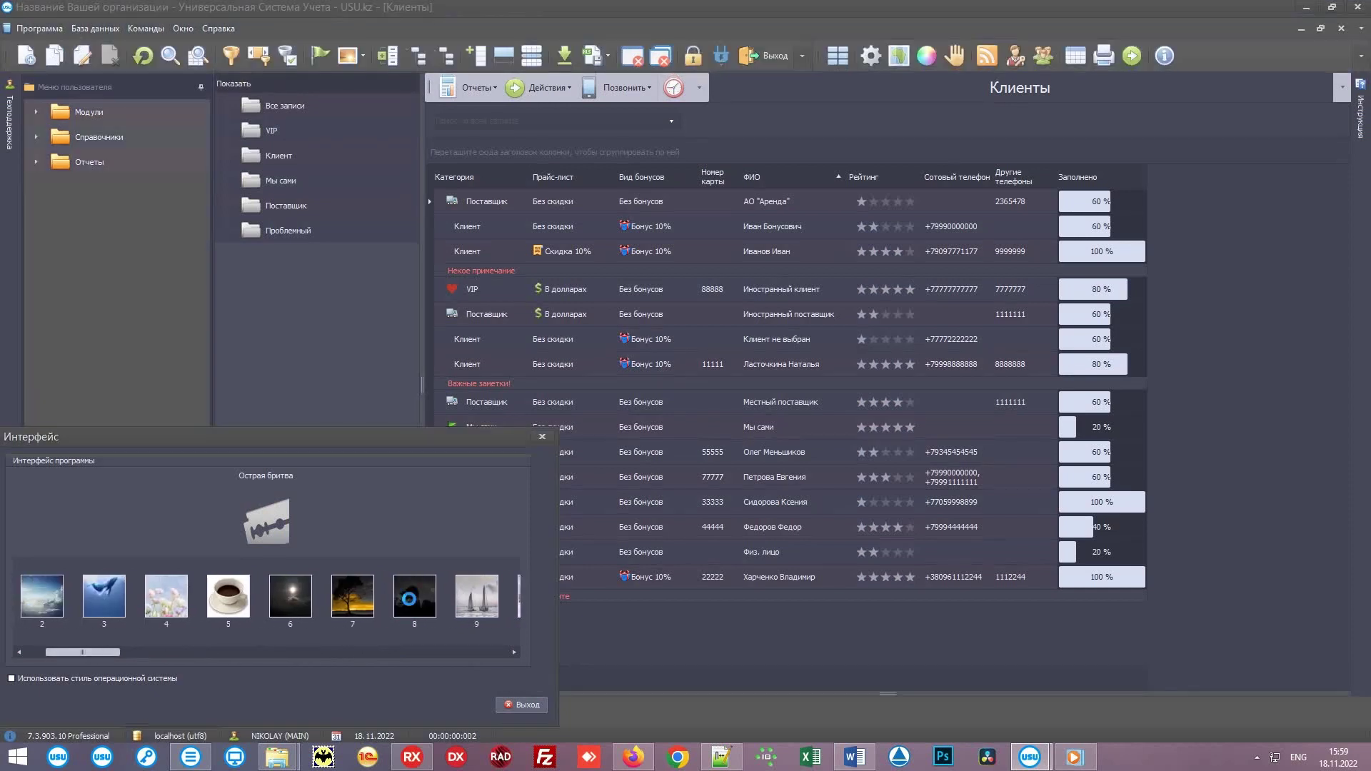
# Step: Apply the orange sunset theme, then keep US dollars and the Эконом edition in the price calculator
pyautogui.click(363, 589)
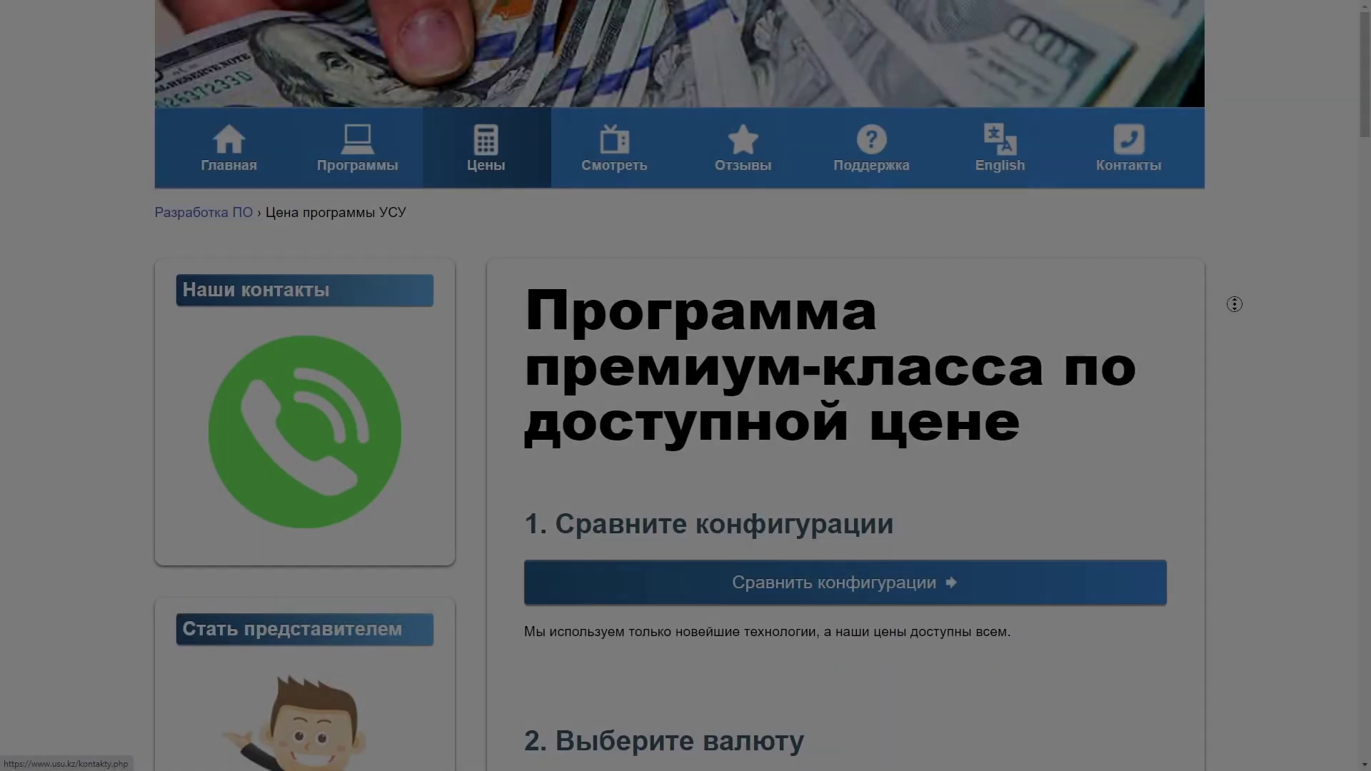
pyautogui.scroll(-4, 1242, 369)
pyautogui.scroll(-6, 1242, 368)
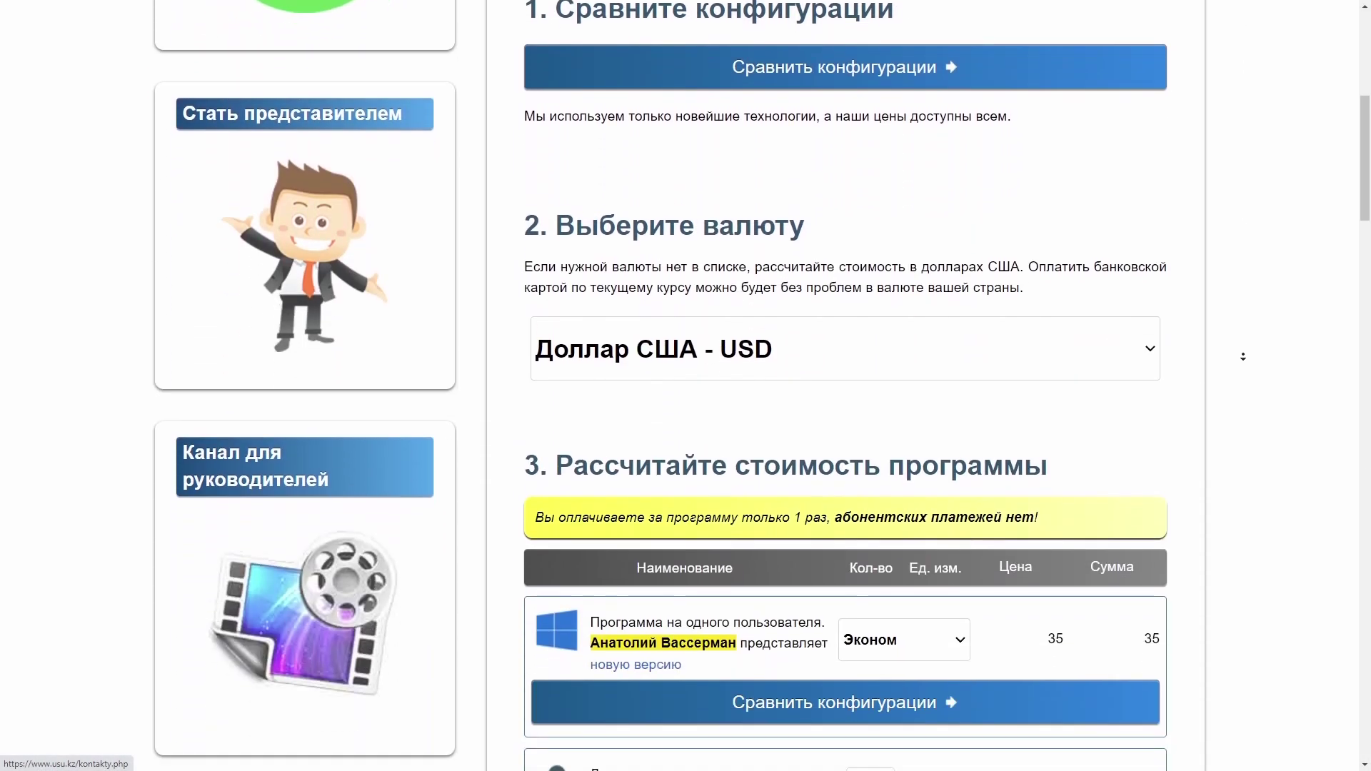
pyautogui.click(1085, 157)
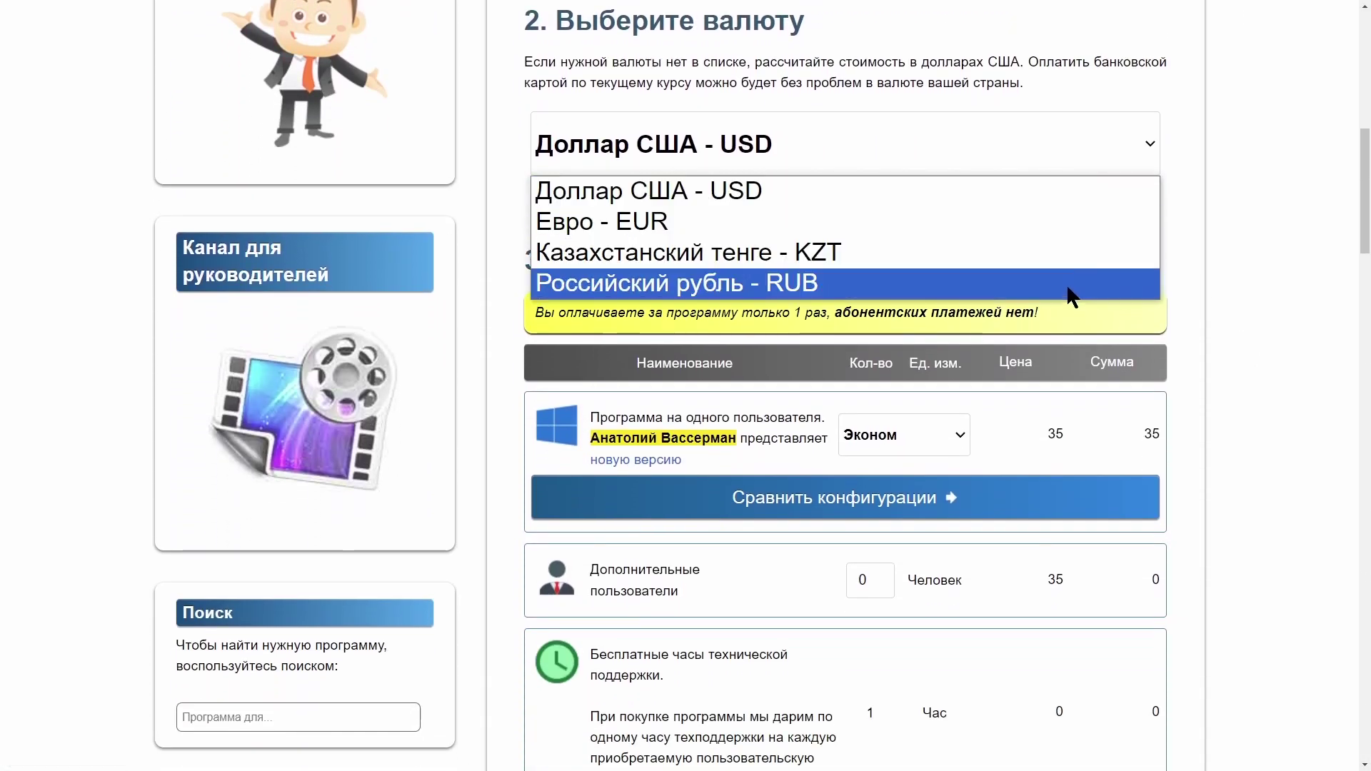
pyautogui.click(1053, 199)
pyautogui.scroll(-3, 1269, 246)
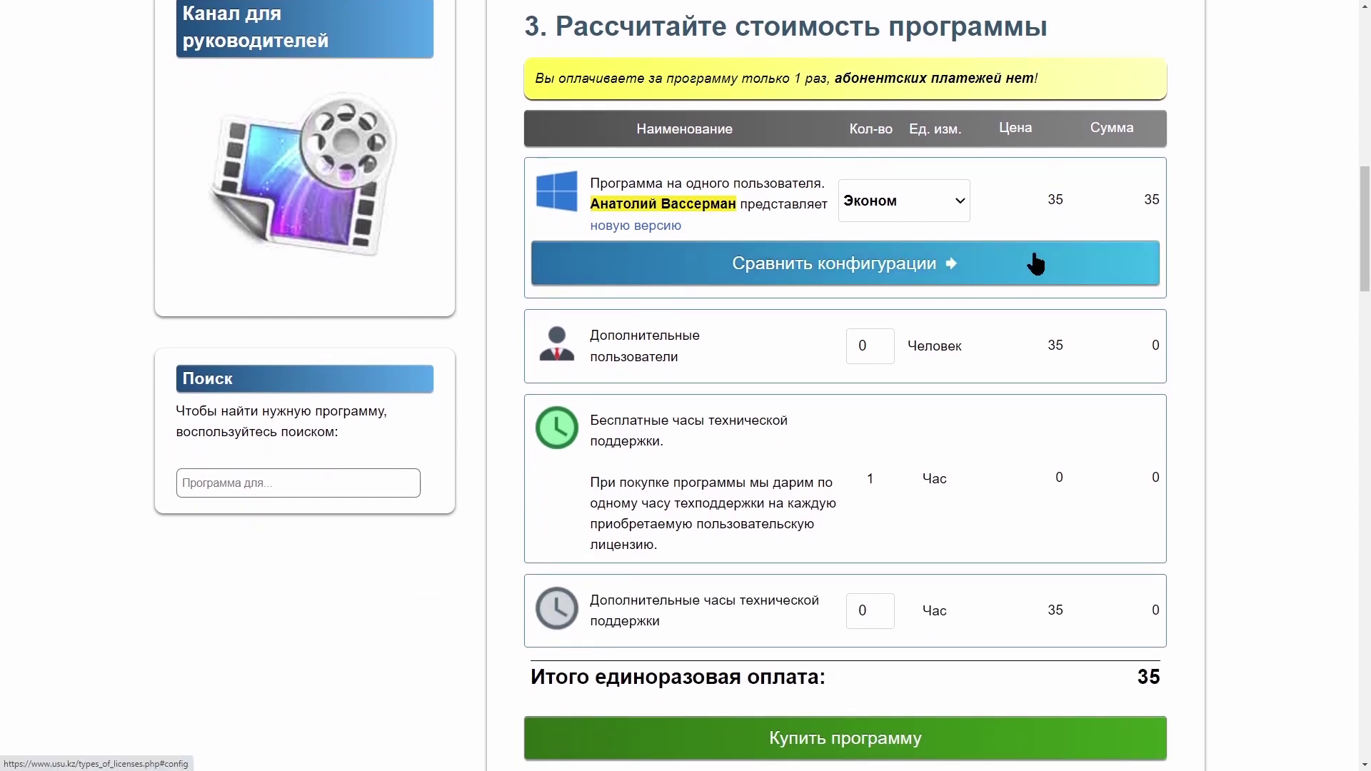
pyautogui.click(929, 206)
pyautogui.click(921, 230)
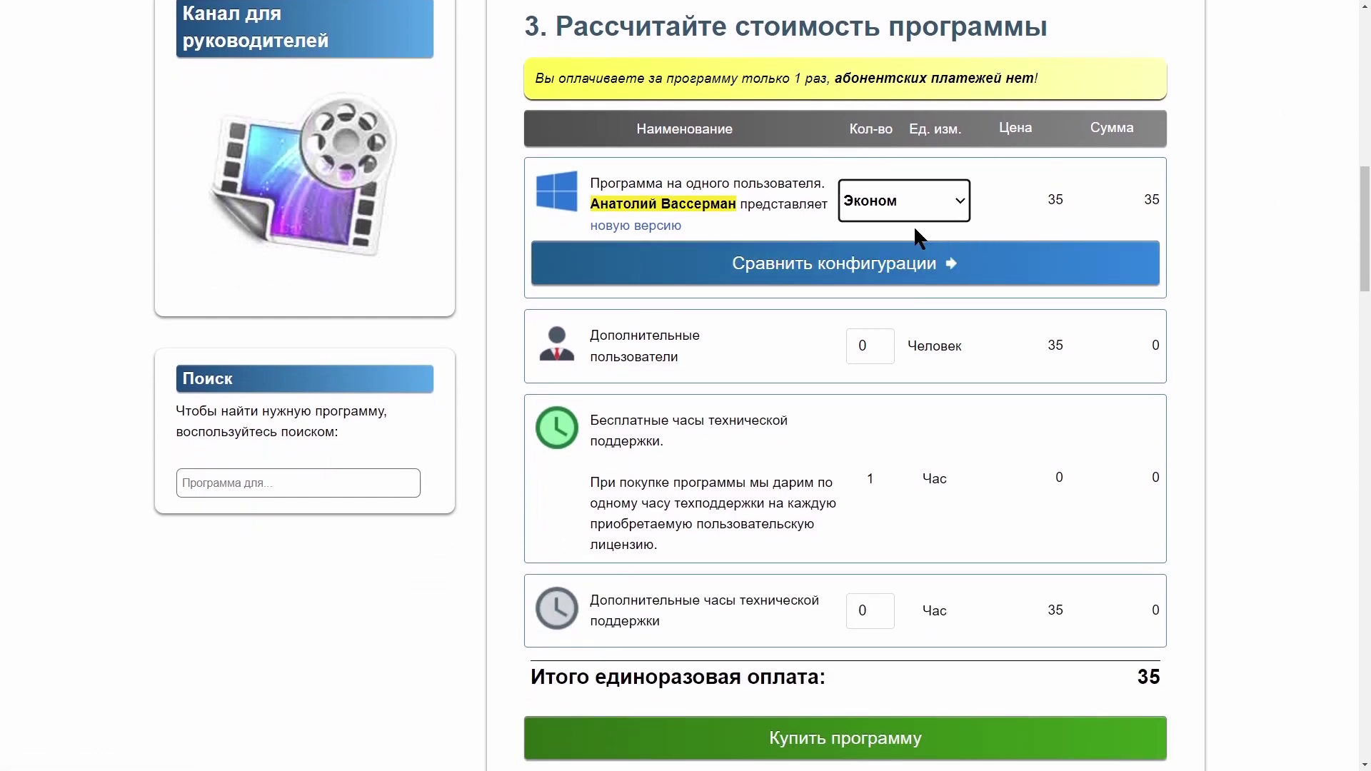
# Step: Add extra users, then reset extra users and extra support hours to 0
pyautogui.click(885, 340)
pyautogui.click(885, 341)
pyautogui.click(885, 340)
pyautogui.click(885, 349)
pyautogui.click(885, 350)
pyautogui.click(885, 350)
pyautogui.click(885, 614)
pyautogui.click(884, 614)
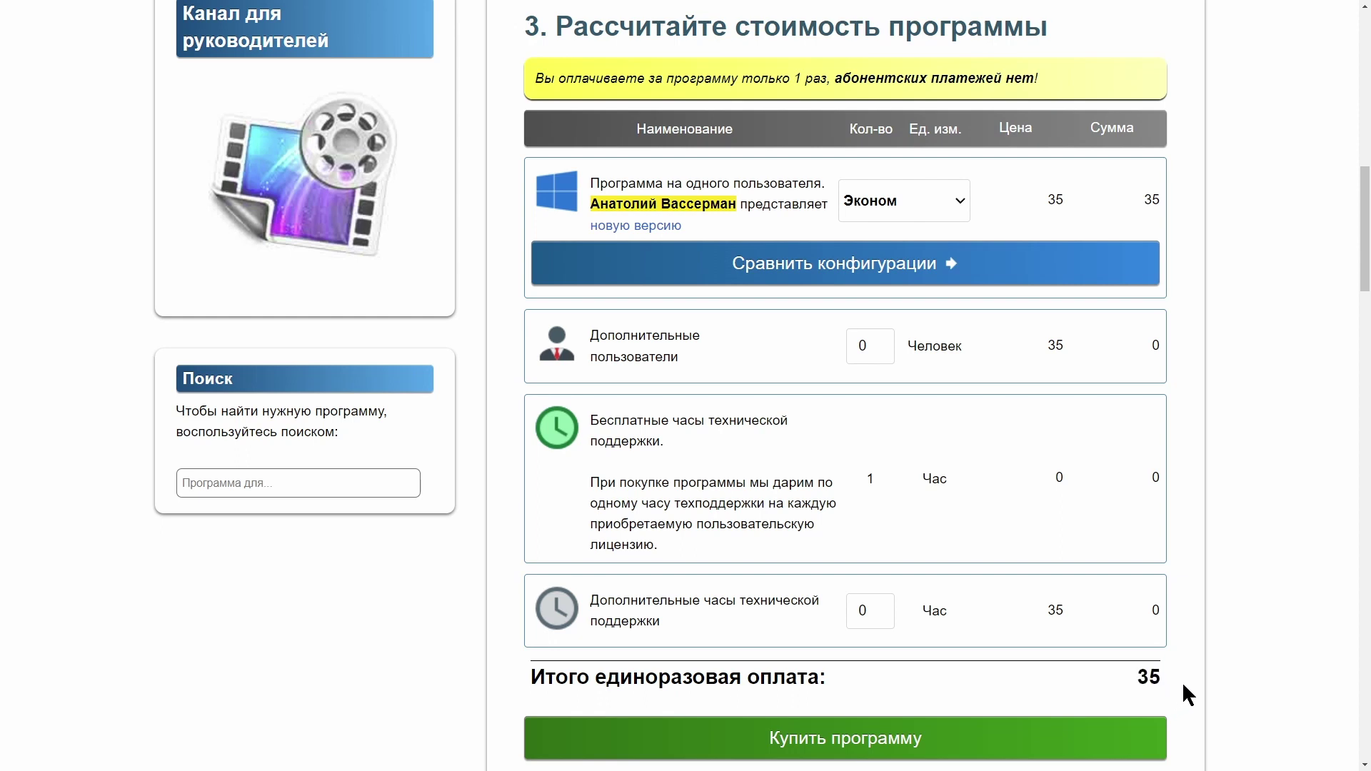
# Step: Scroll down the pricing page to section 4 and go to the cloud cost calculator
pyautogui.scroll(-4, 1211, 737)
pyautogui.scroll(-9, 1211, 737)
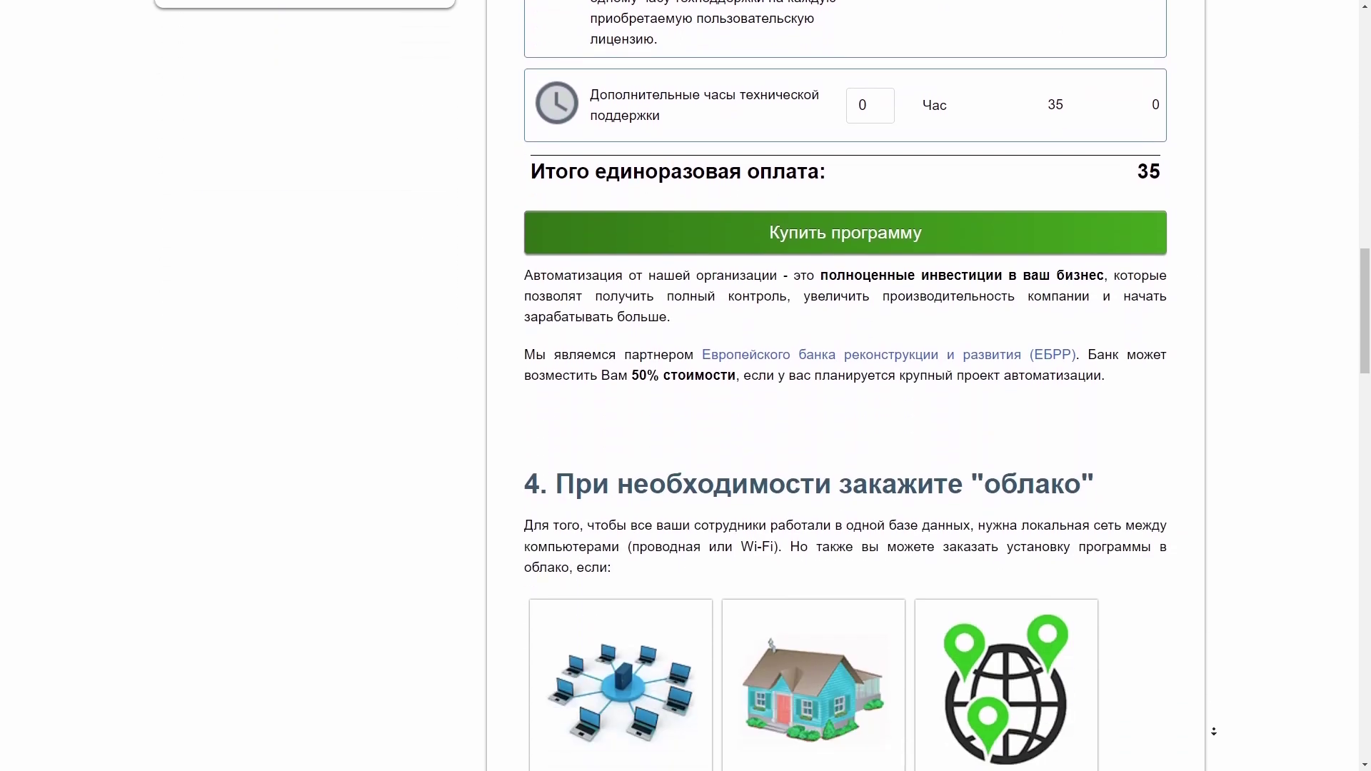
pyautogui.scroll(-1, 1239, 688)
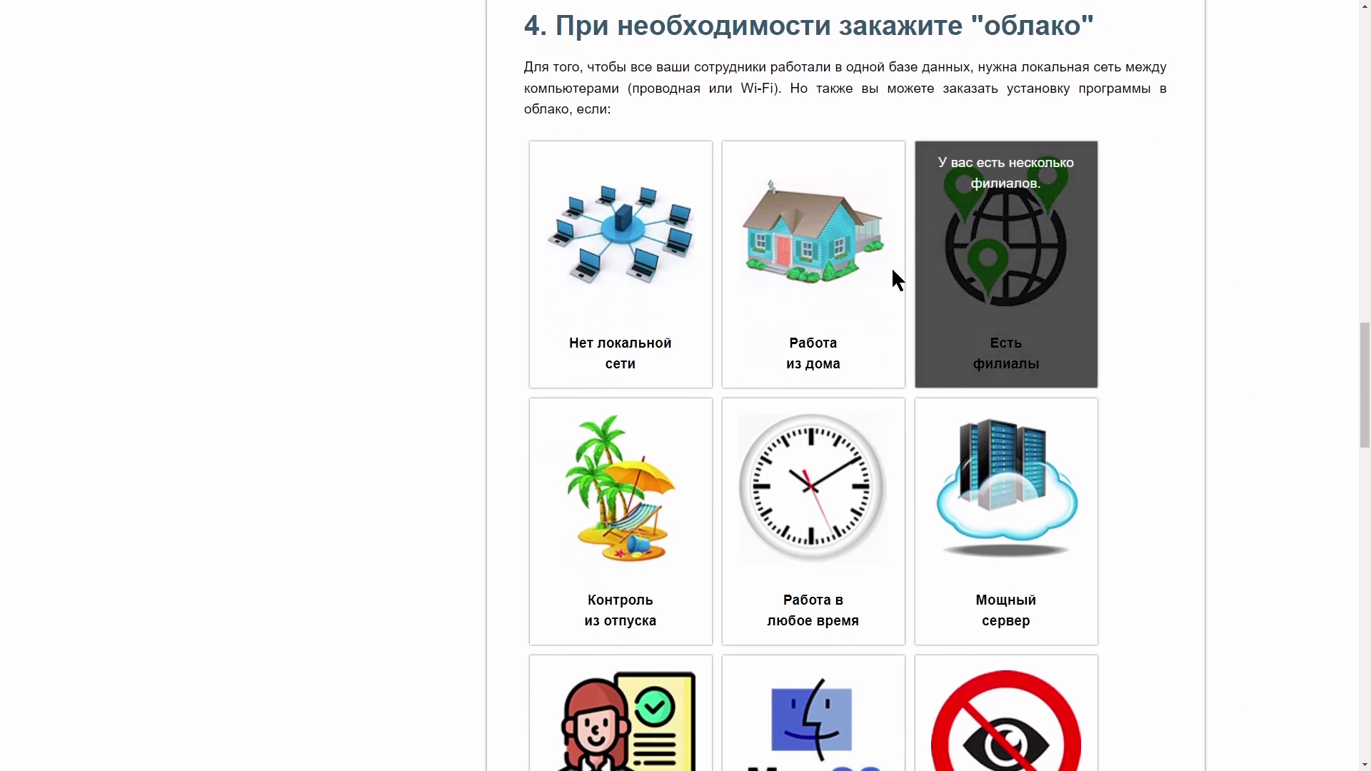
pyautogui.moveTo(615, 300)
pyautogui.moveTo(812, 490)
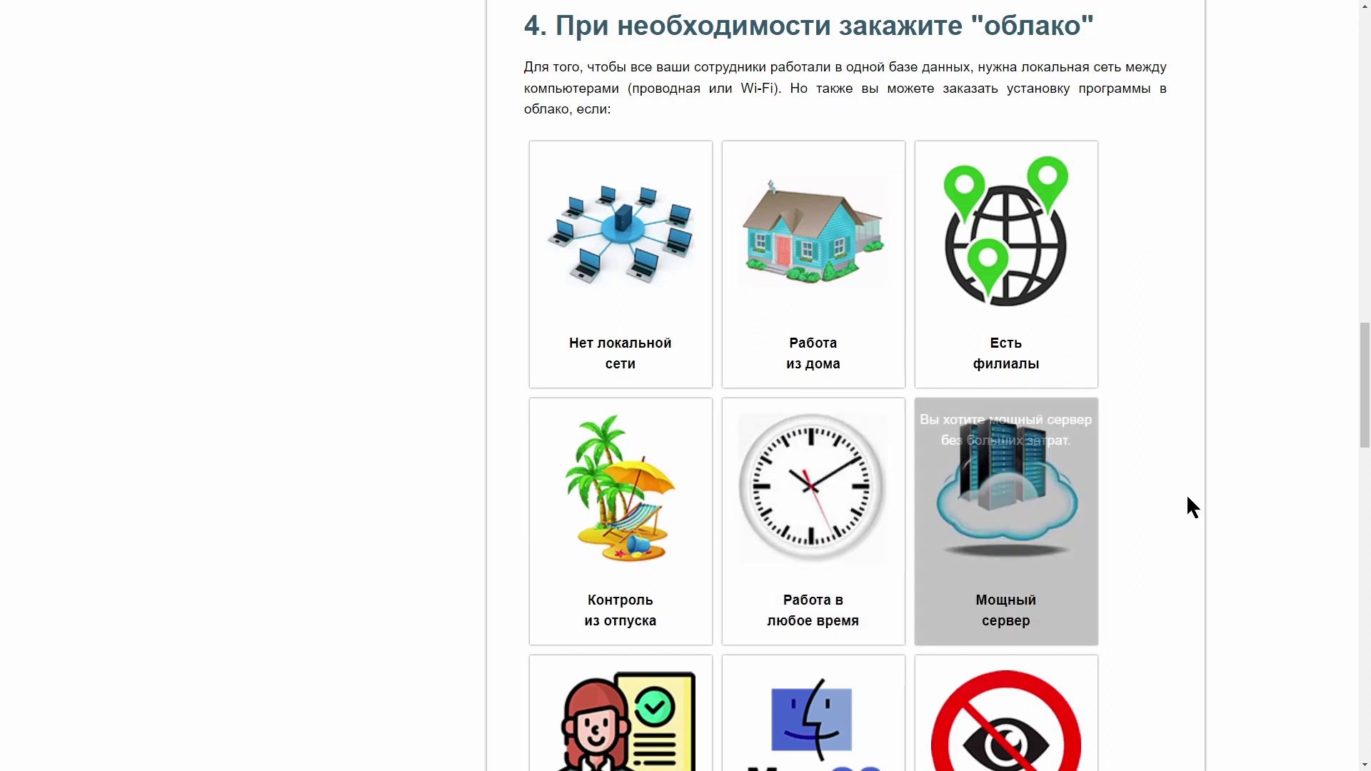
pyautogui.scroll(-3, 1223, 545)
pyautogui.moveTo(1046, 610)
pyautogui.scroll(-2, 1045, 592)
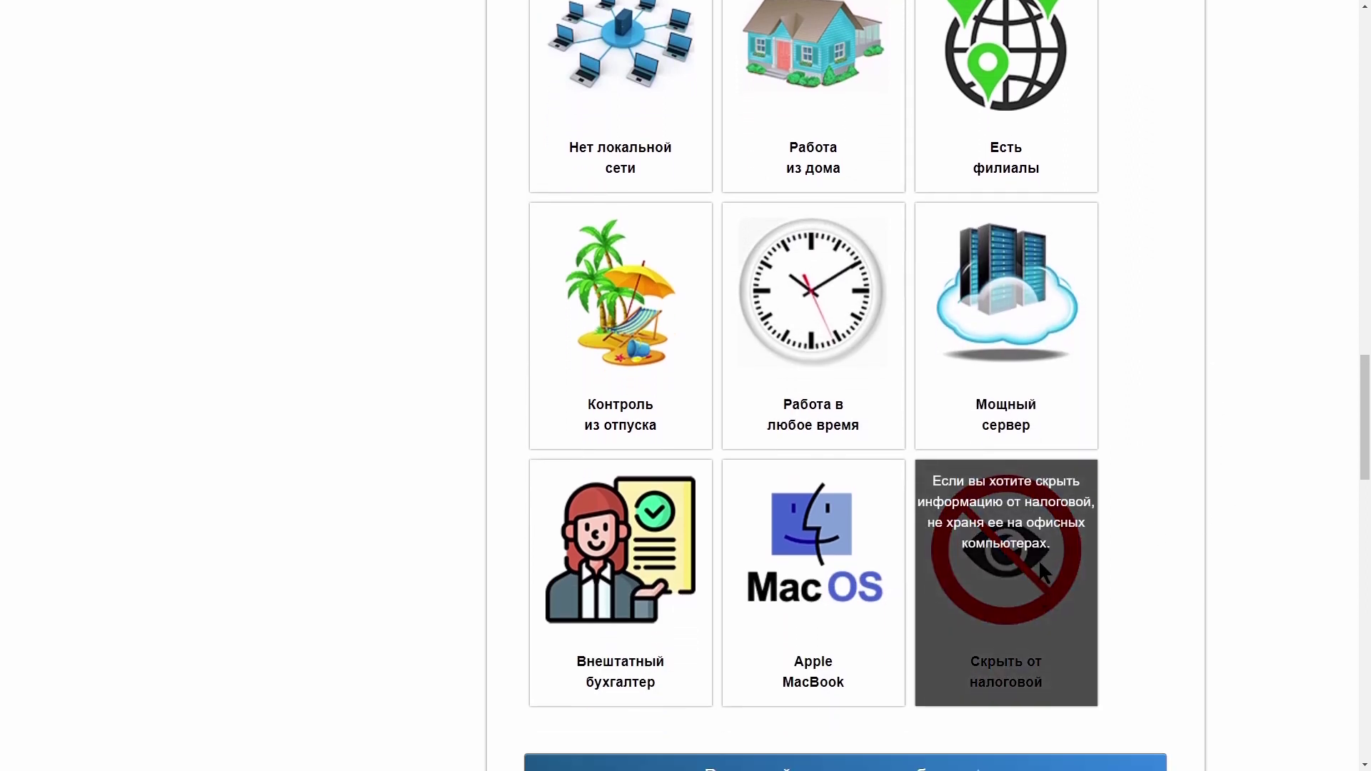
pyautogui.moveTo(614, 564)
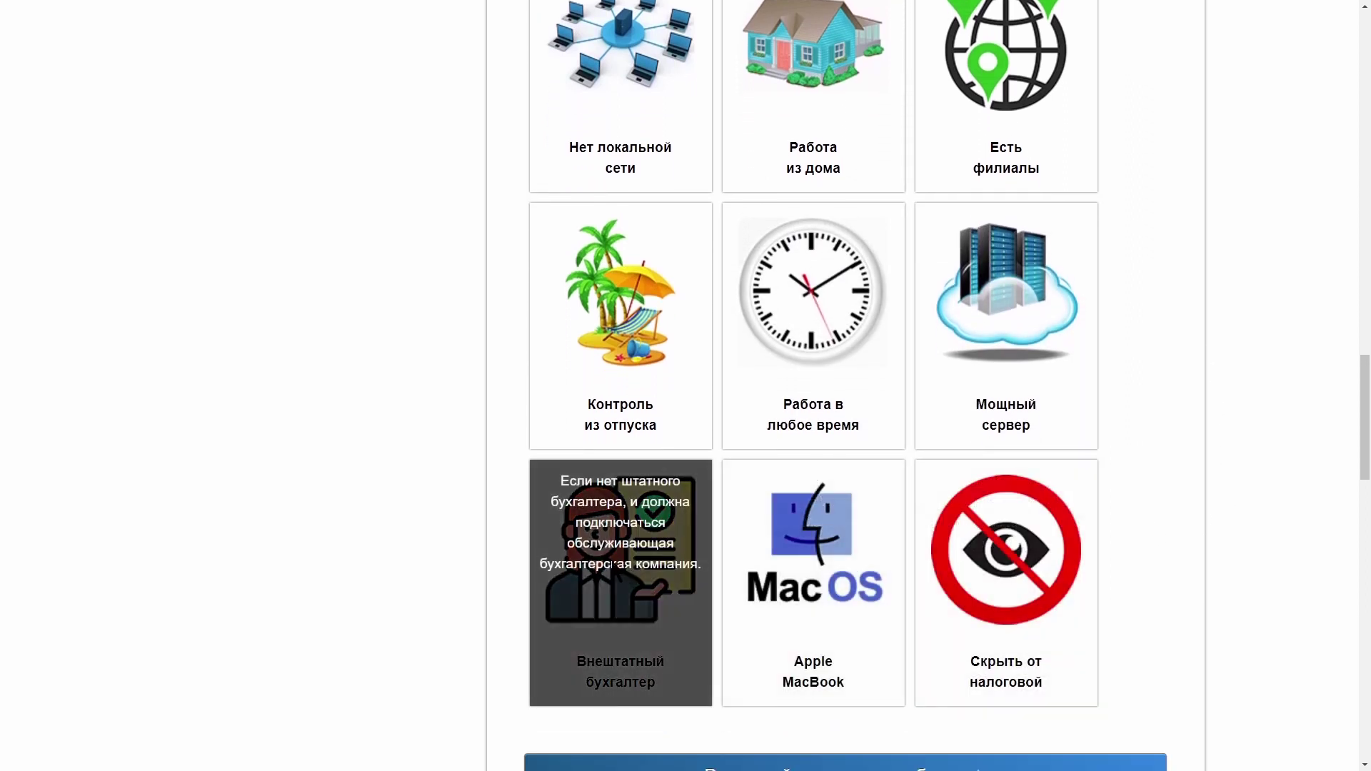
pyautogui.scroll(-3, 361, 532)
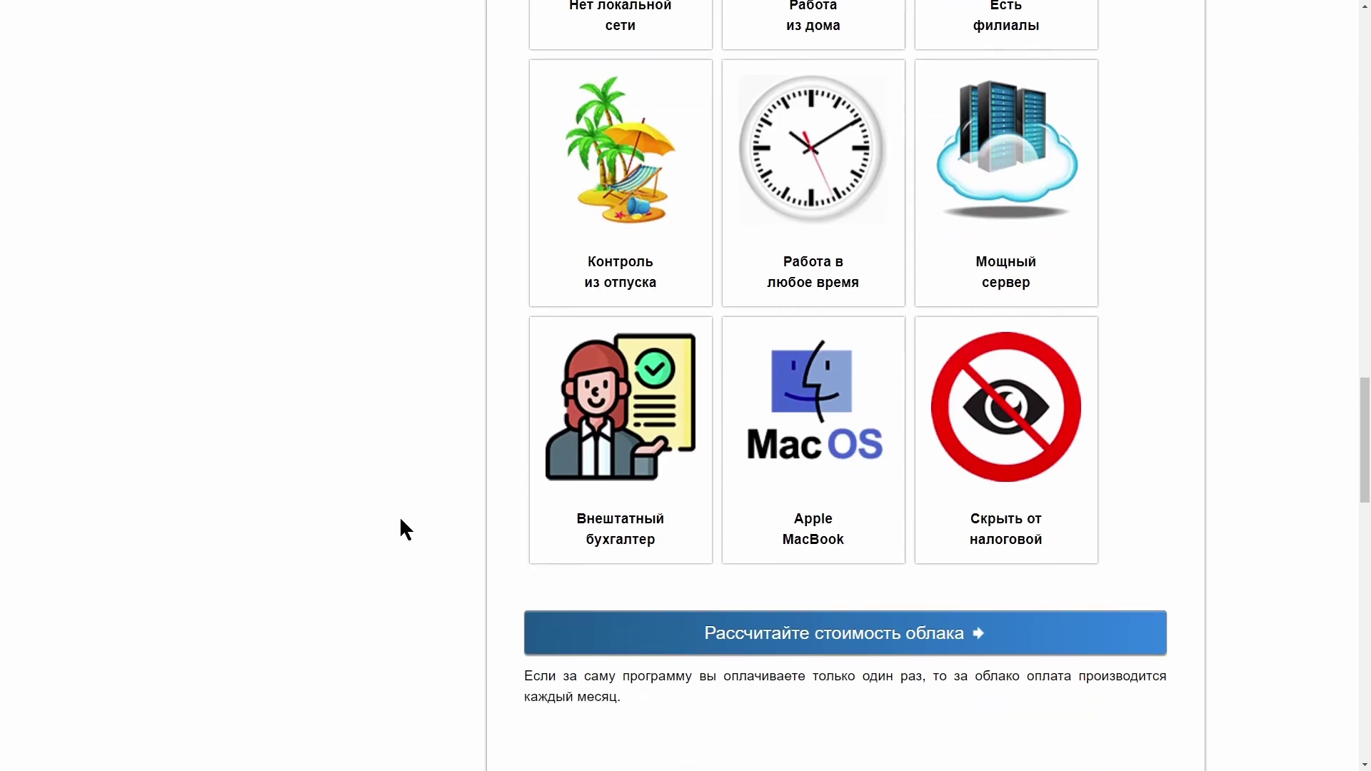
pyautogui.click(674, 630)
# Step: Return to USU's Быстрый запуск screen and choose the Продажи tile
pyautogui.moveTo(1366, 111); pyautogui.dragTo(1365, 410)
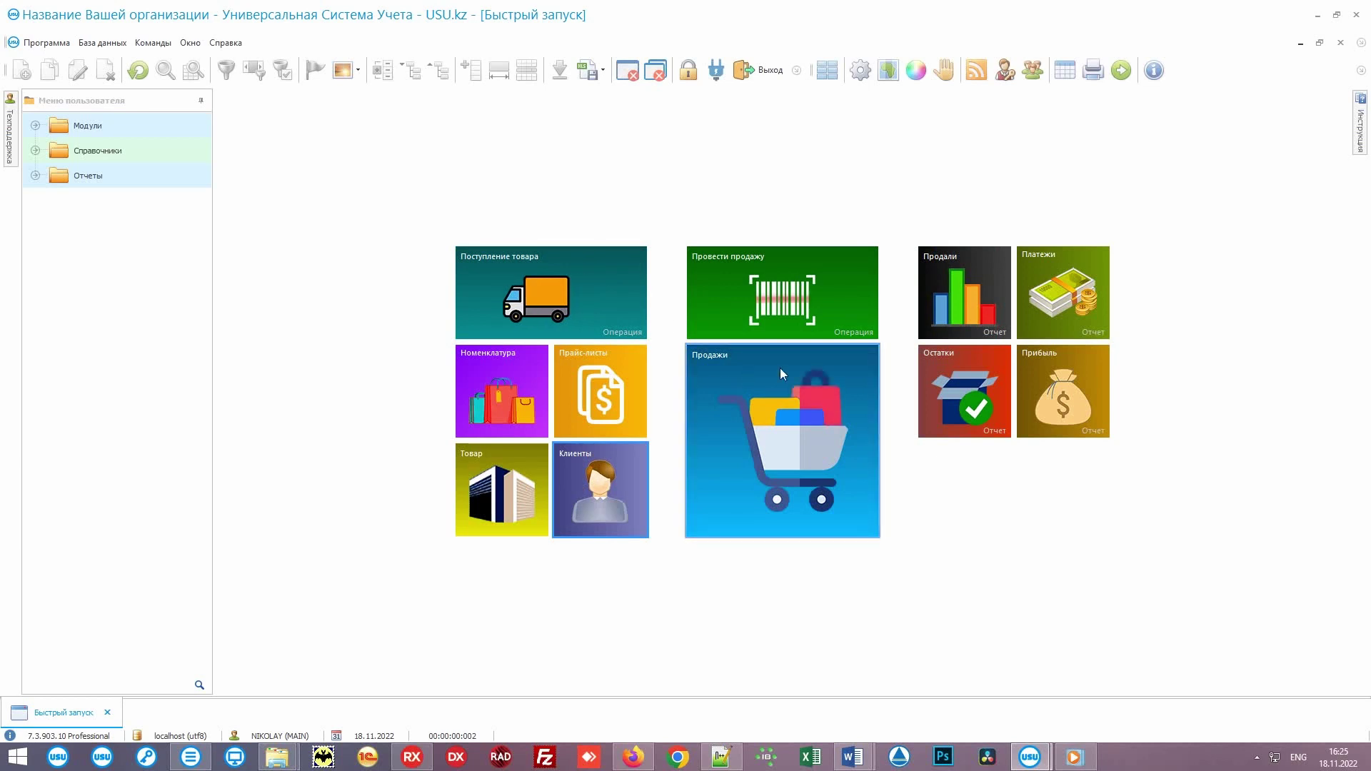
pyautogui.click(722, 473)
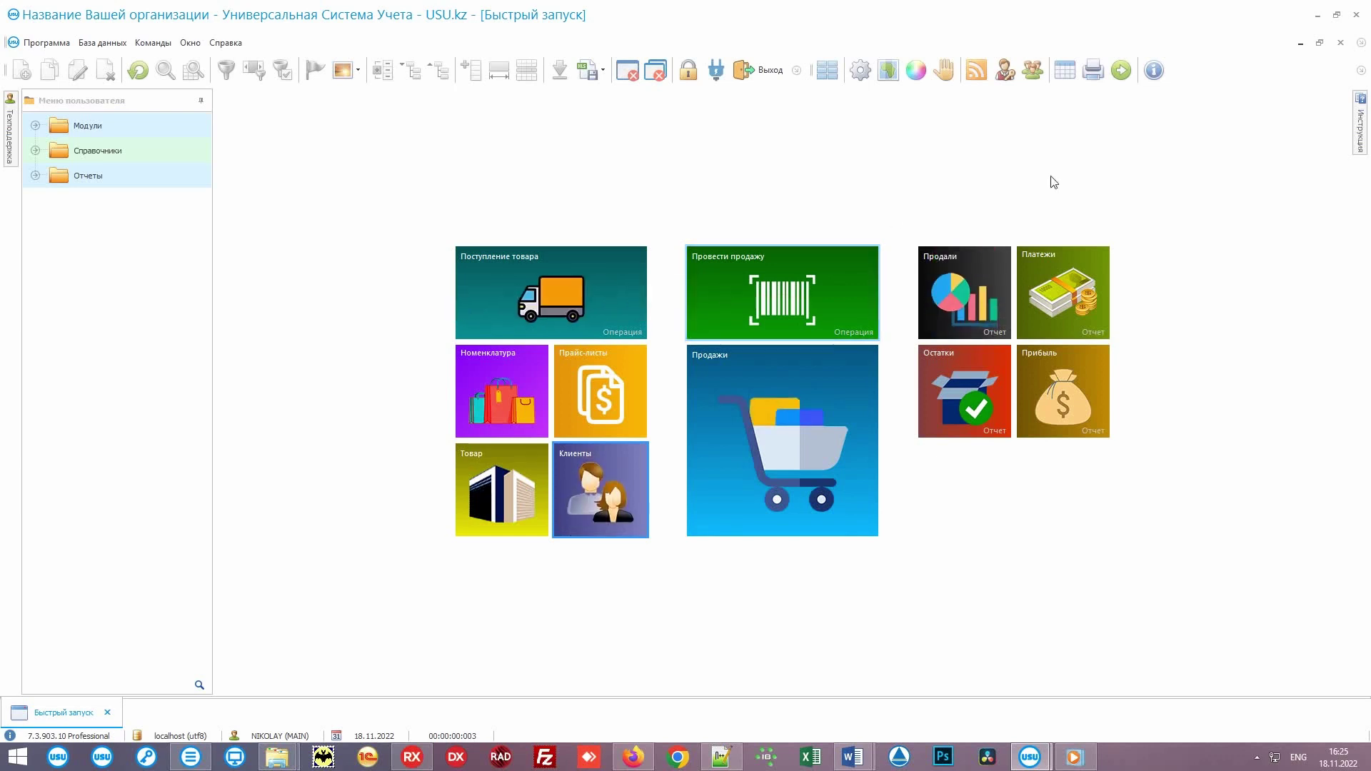
# Step: Pin the Инструкция panel open and read the 'С чего начать работу в программе?' guide
pyautogui.click(1358, 125)
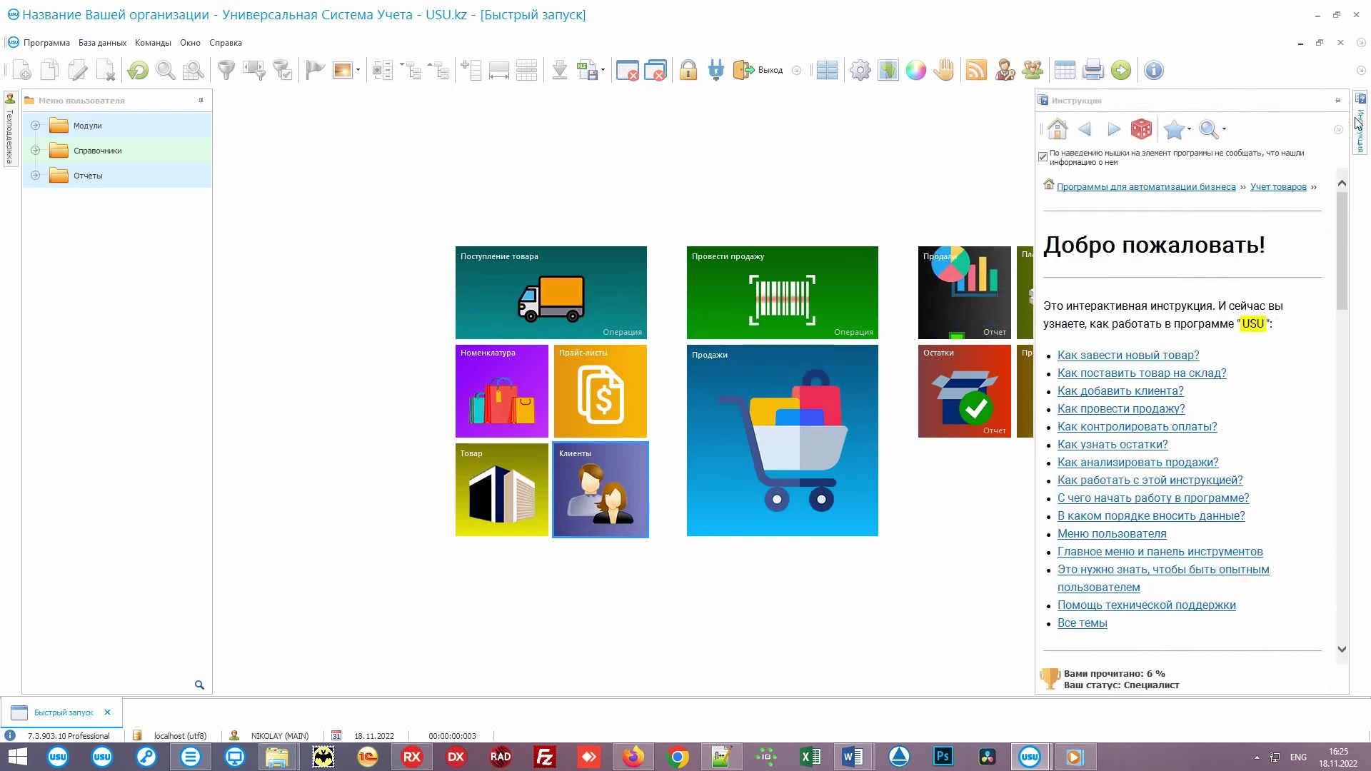
pyautogui.click(1341, 106)
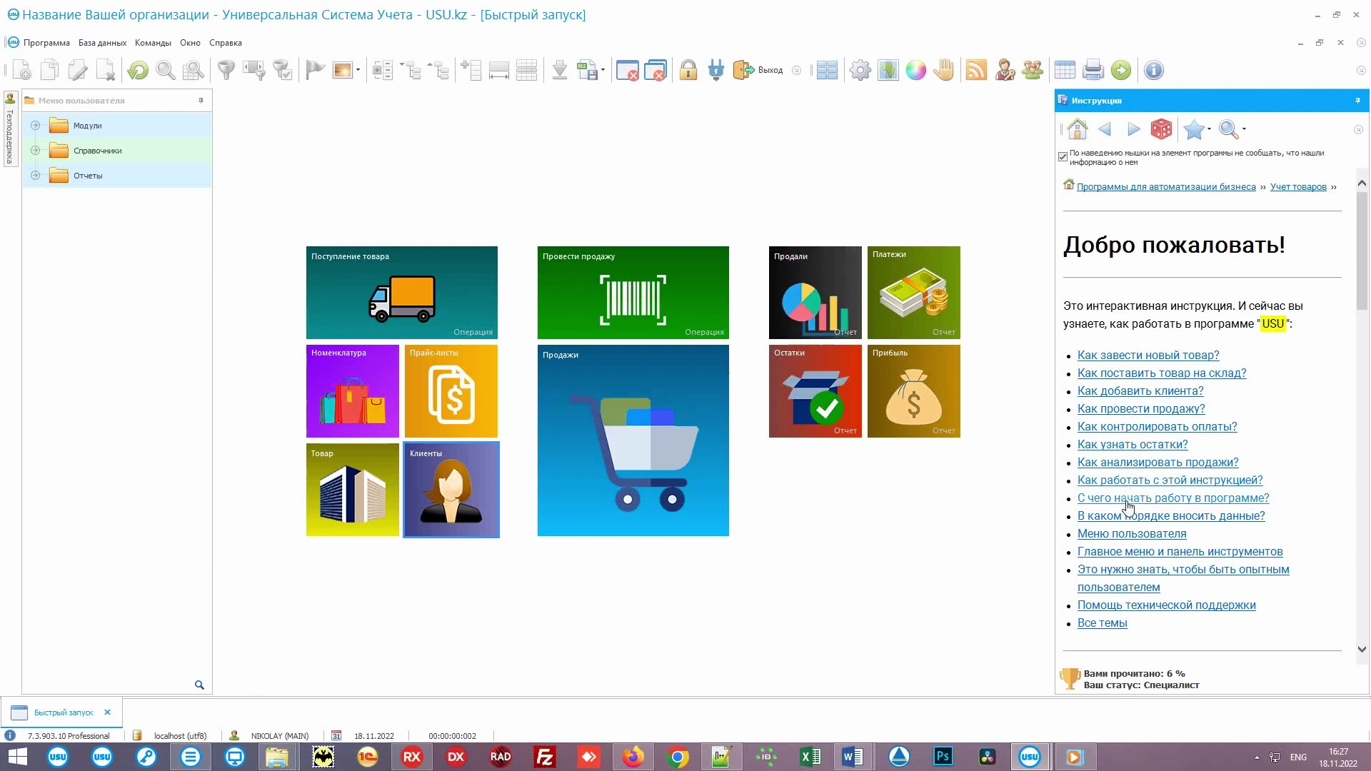
pyautogui.click(1174, 503)
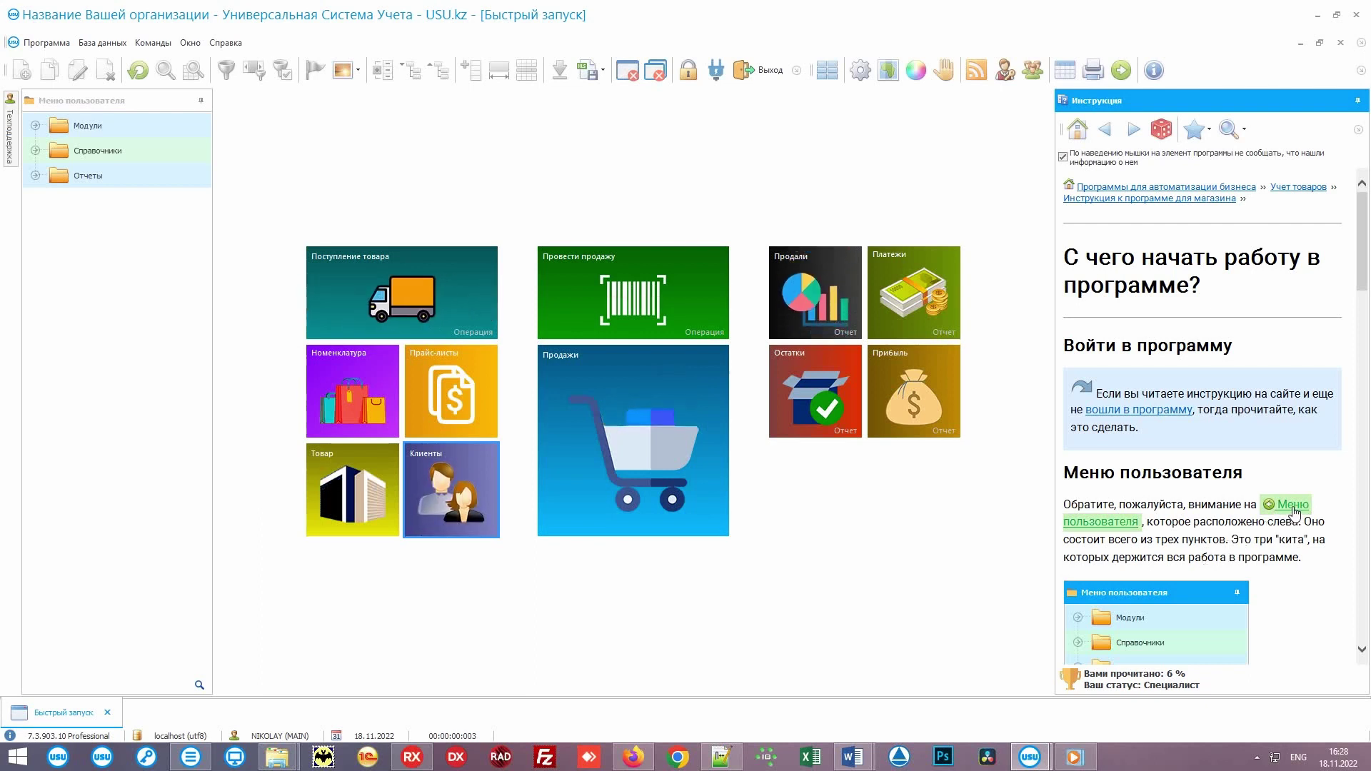
pyautogui.moveTo(1290, 511)
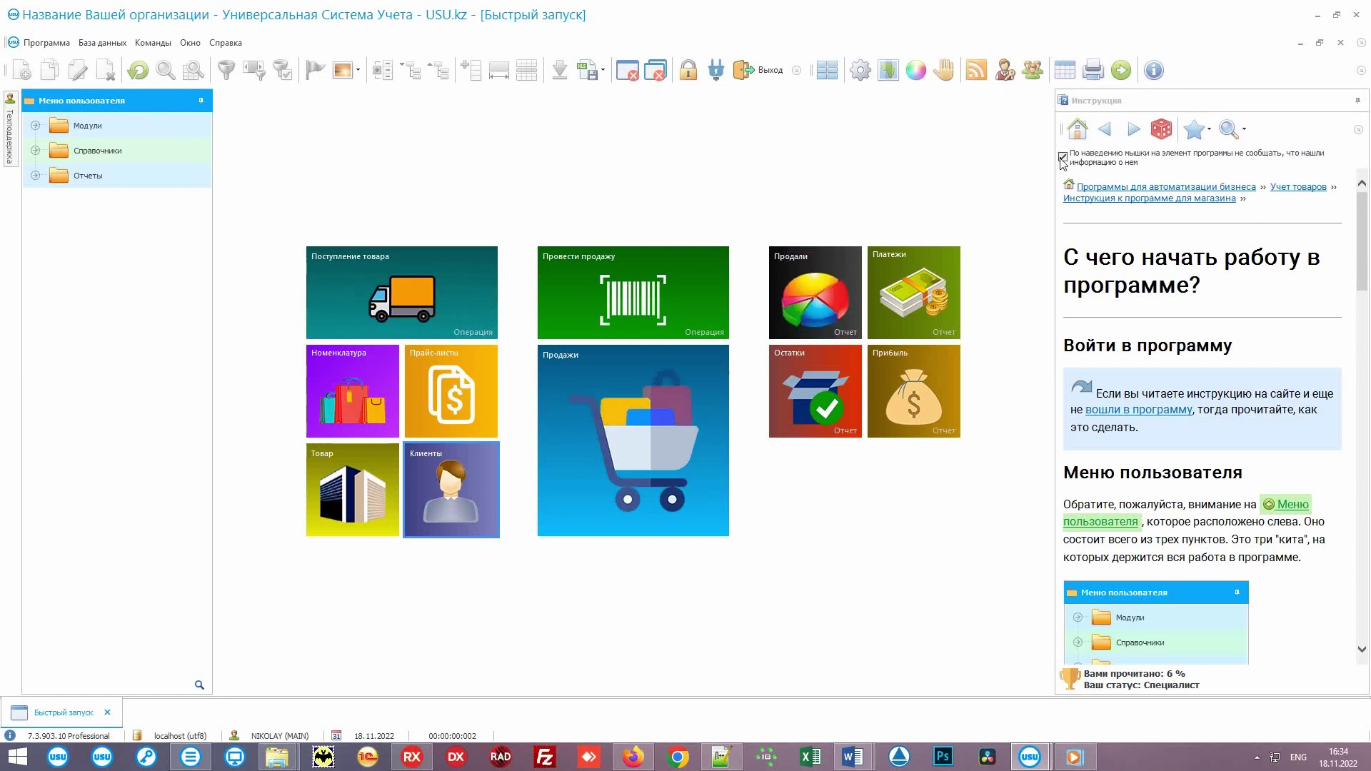
# Step: Turn on hover help hints and expand the Справочники > Товар folders
pyautogui.click(1062, 157)
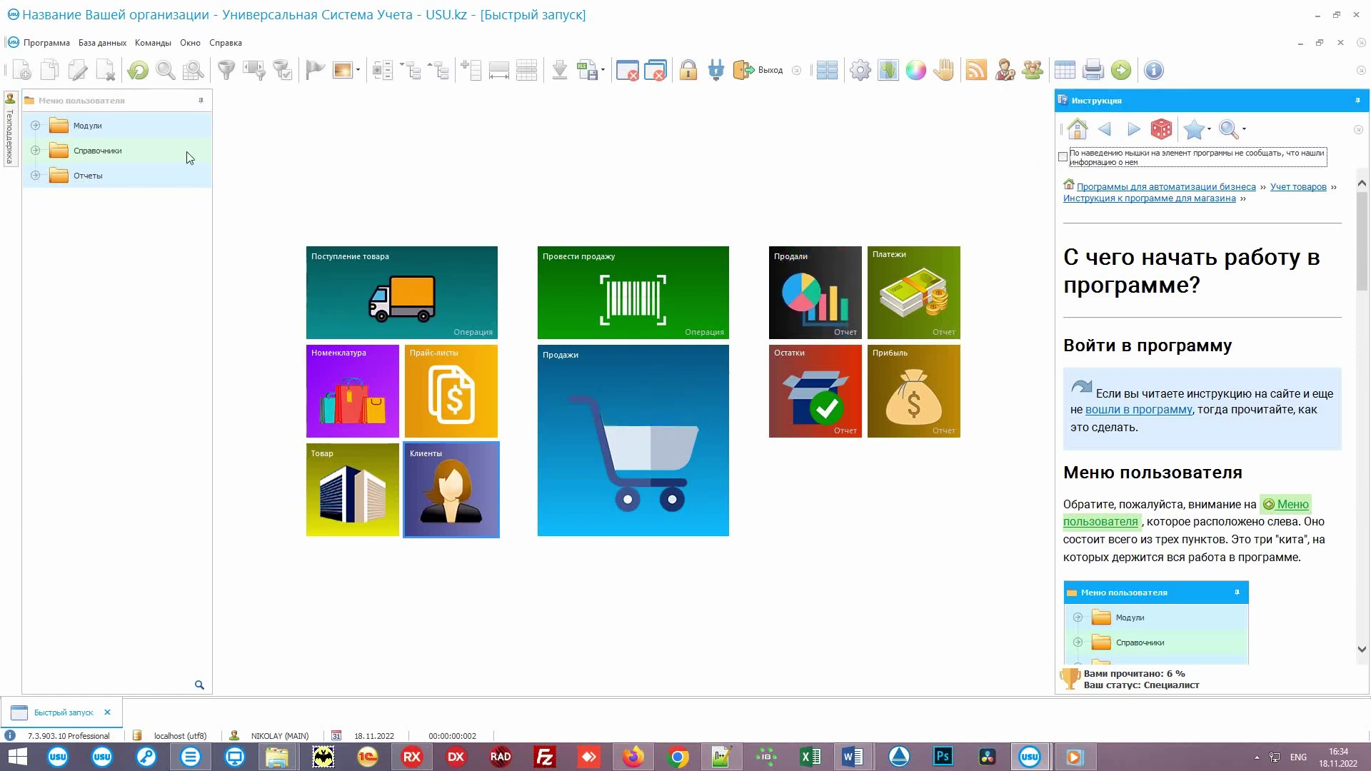
pyautogui.click(152, 150)
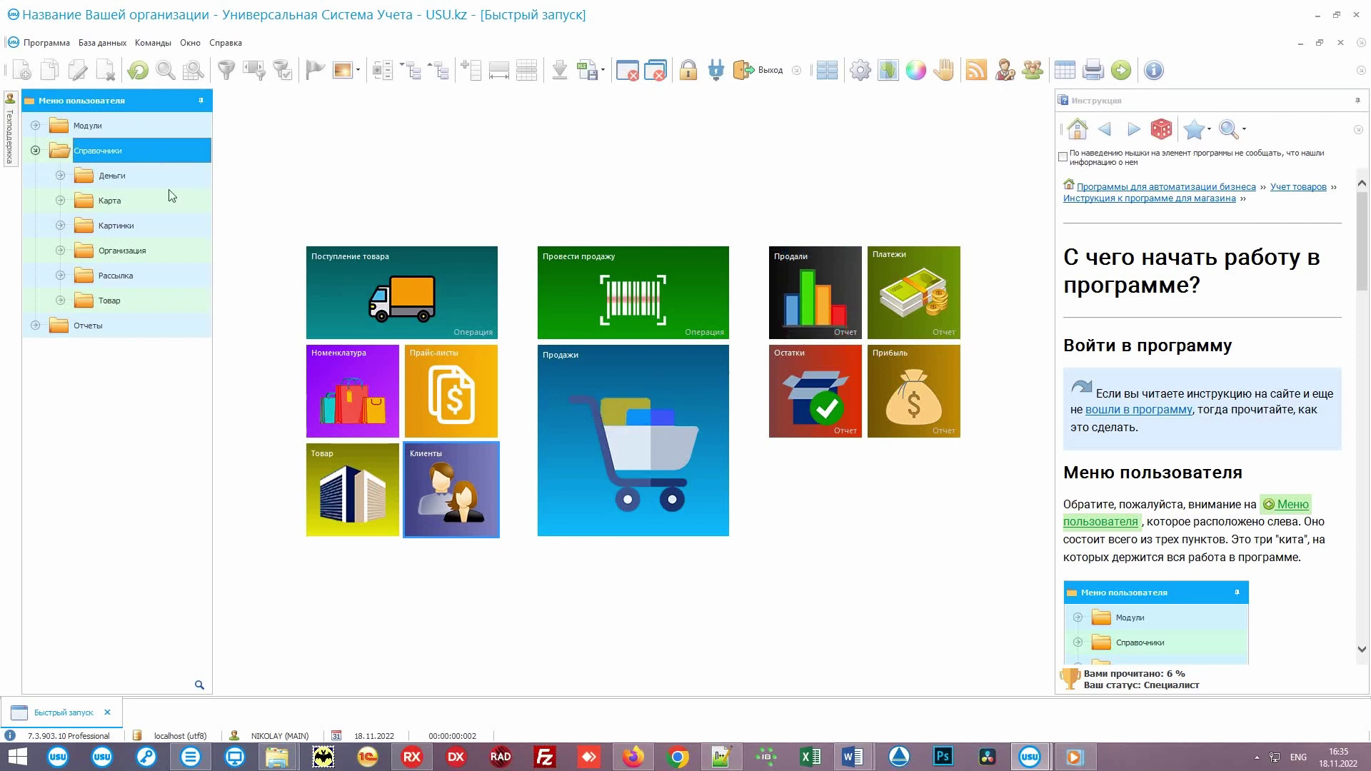
pyautogui.click(153, 302)
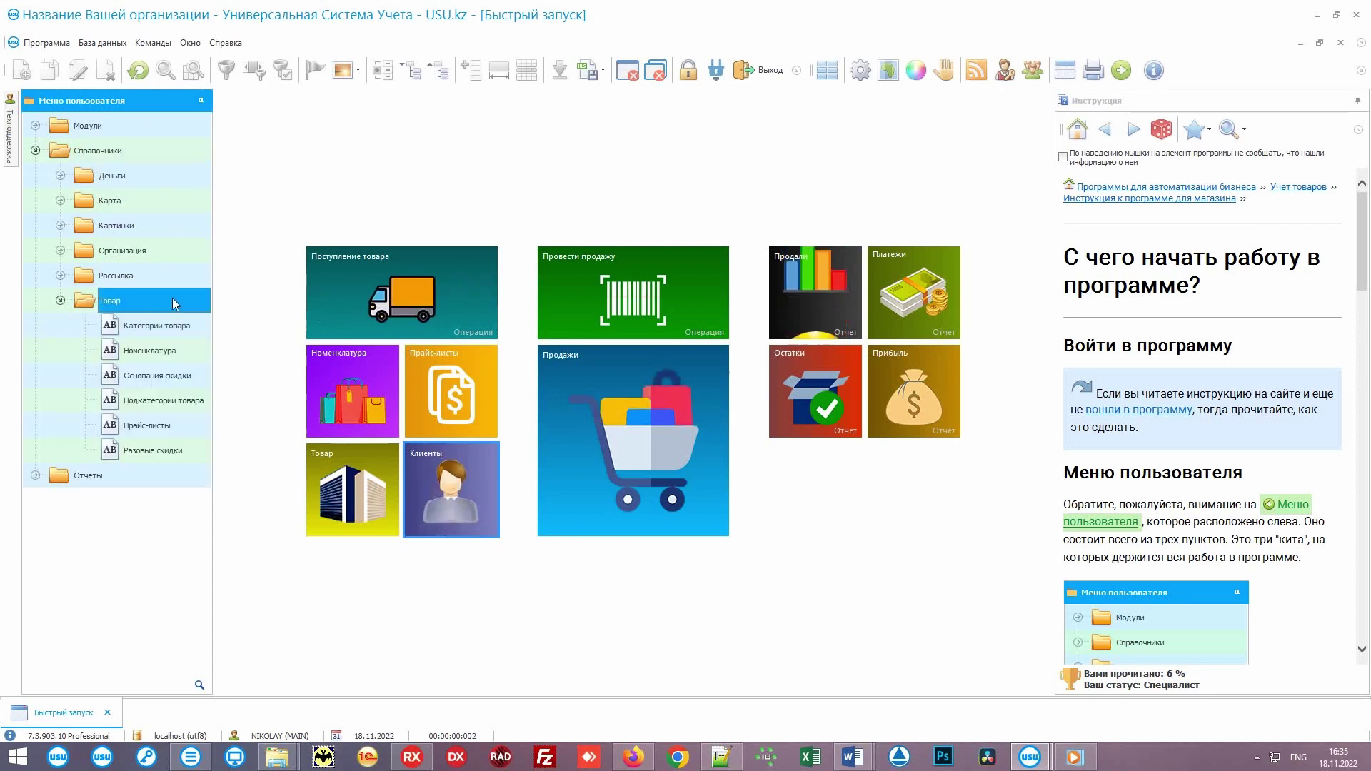
# Step: Open the «Клиенты» instruction article and the Клиенты client list
pyautogui.moveTo(194, 353)
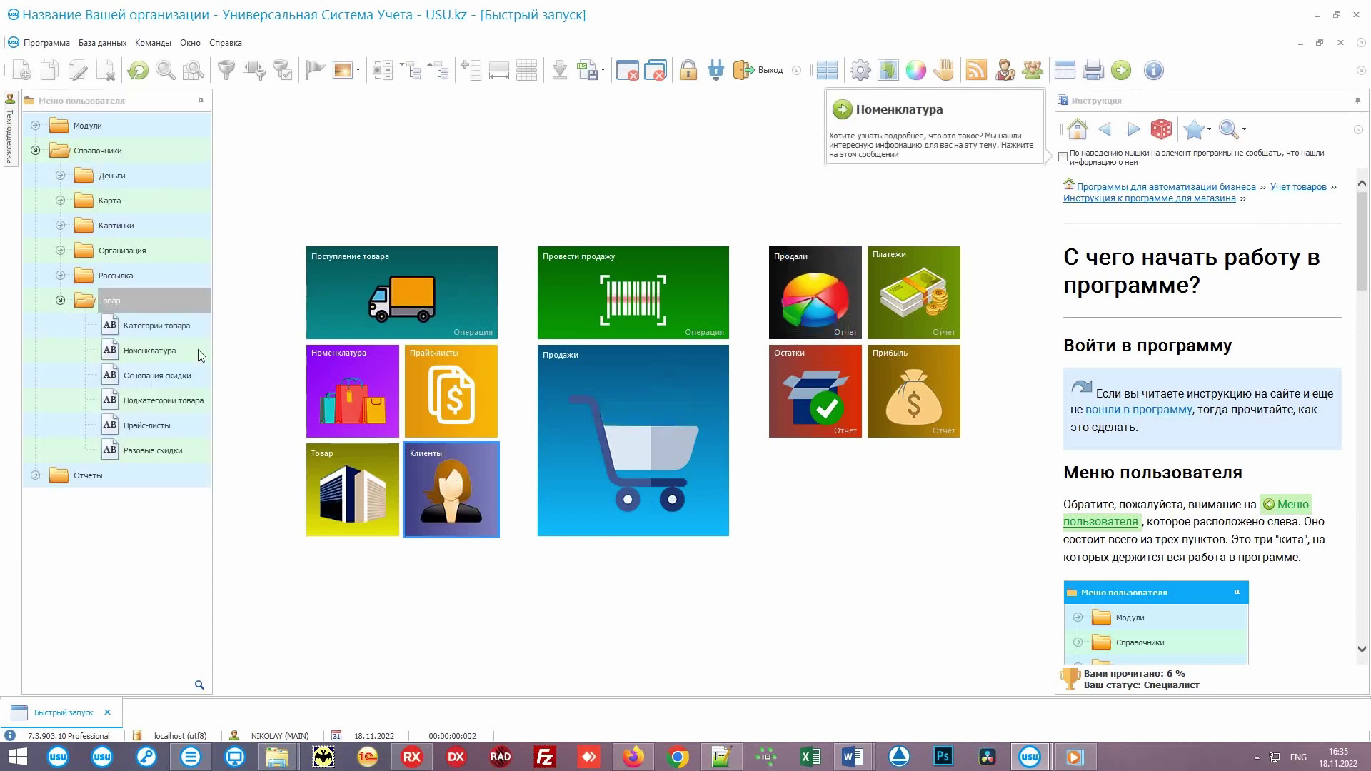
pyautogui.moveTo(192, 380)
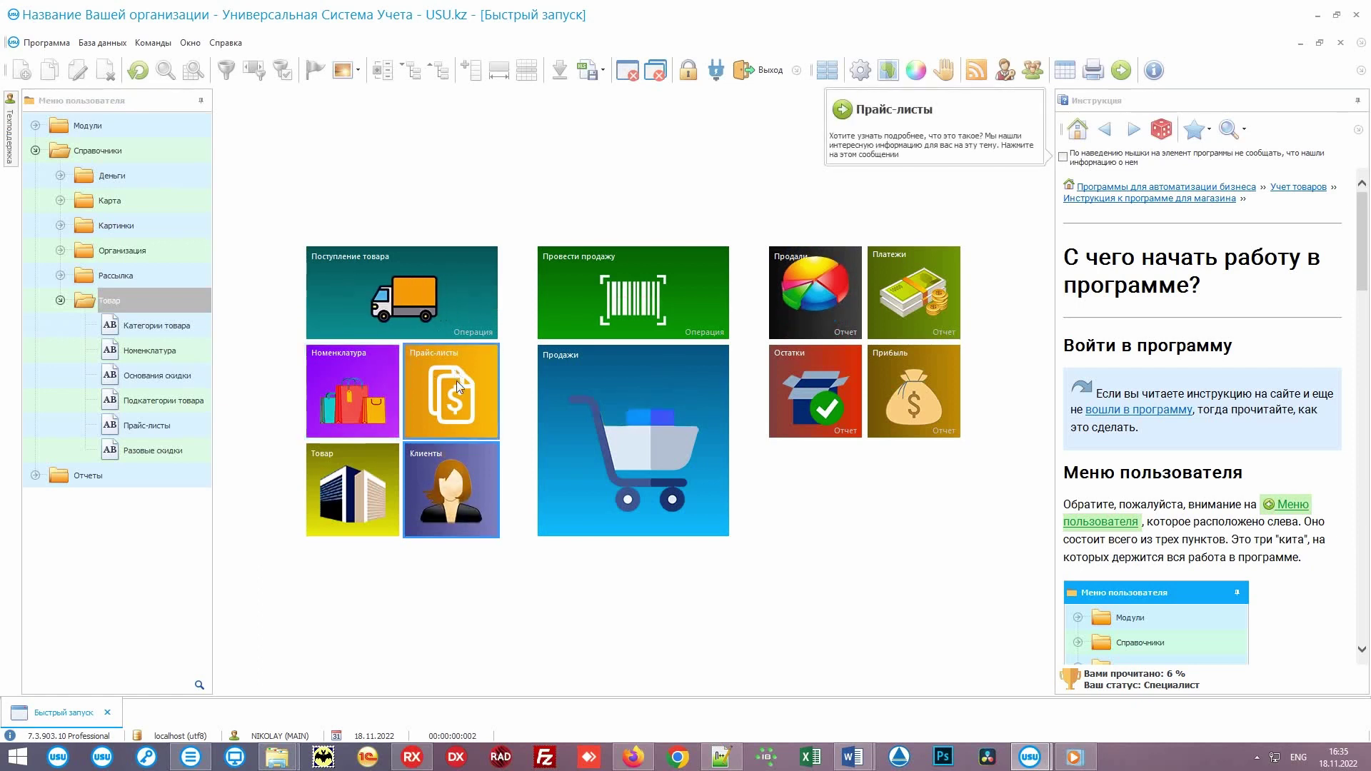
pyautogui.moveTo(464, 463)
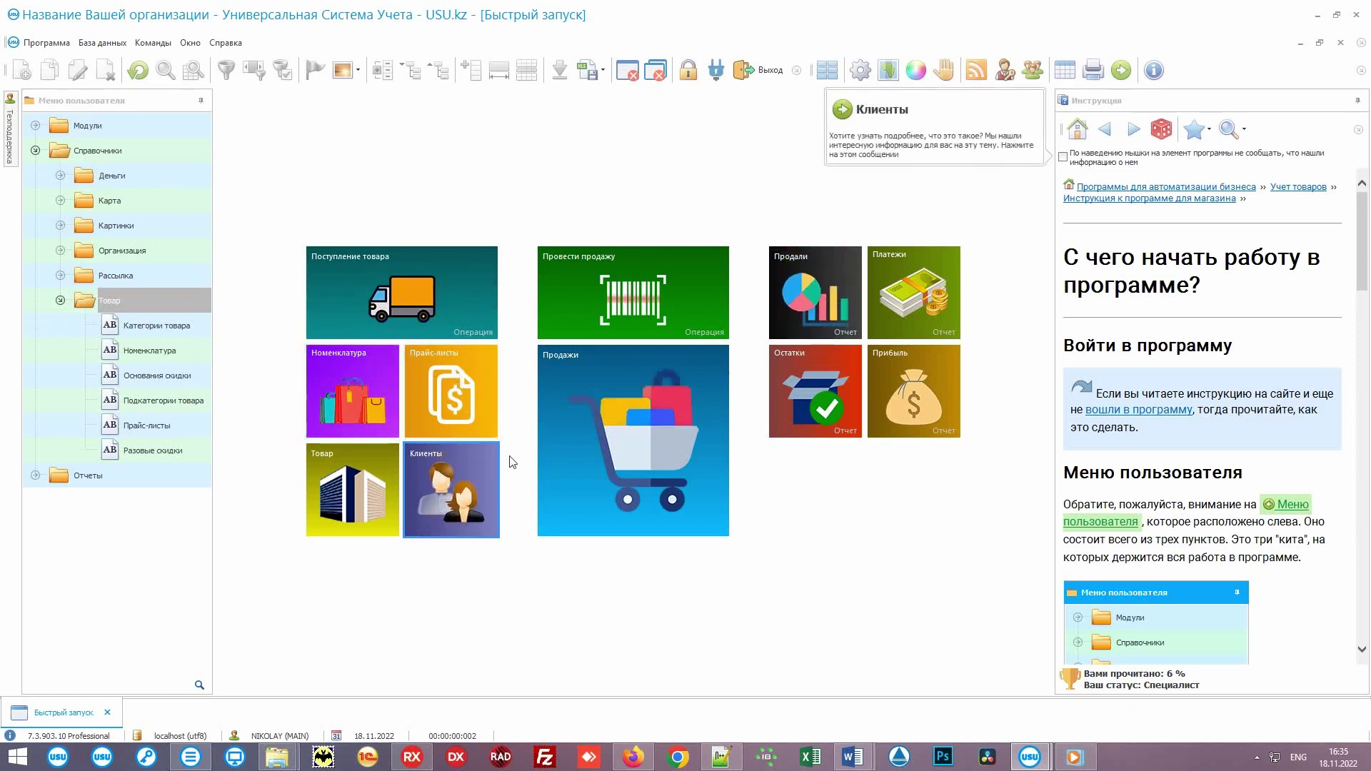
pyautogui.click(936, 115)
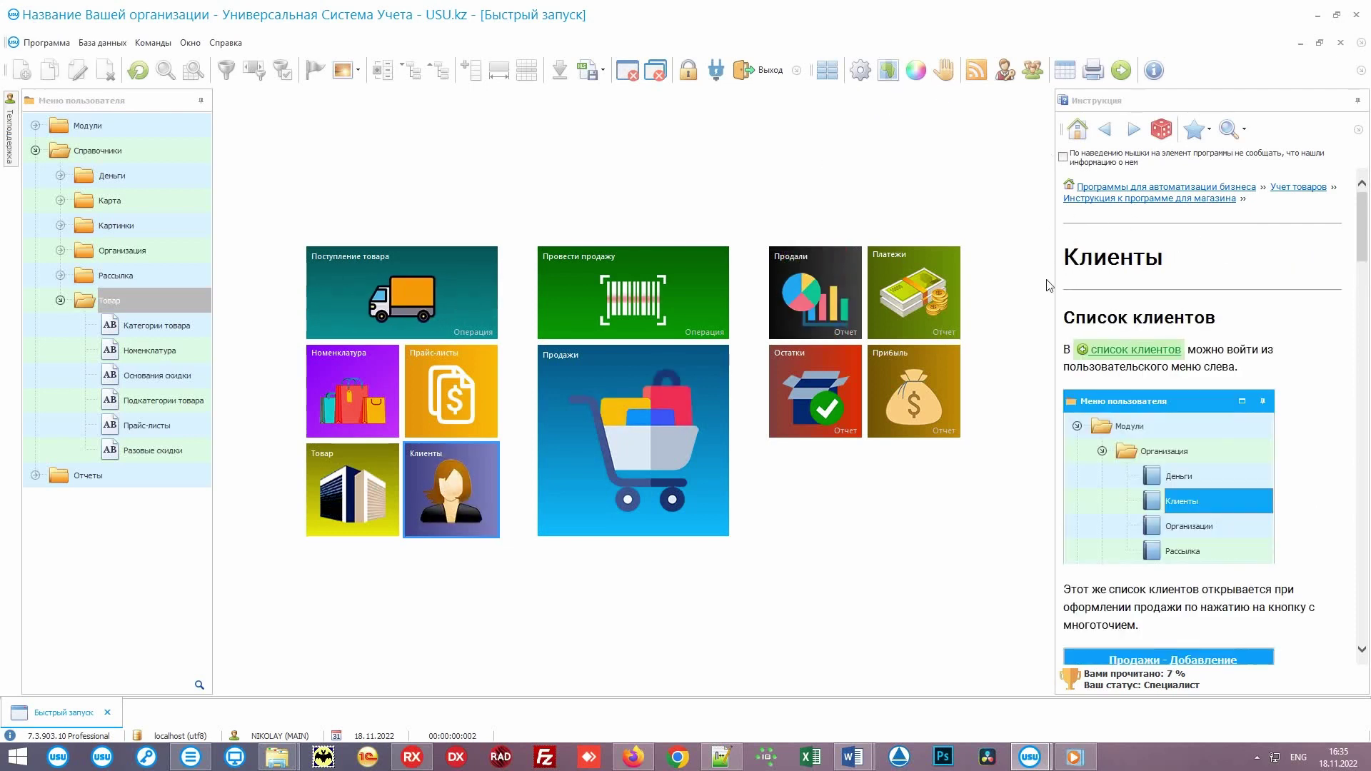
pyautogui.click(469, 451)
# Step: Open the «Присвоение картинок» article from the VIP row's Присвоить картинку hint
pyautogui.rightClick(398, 309)
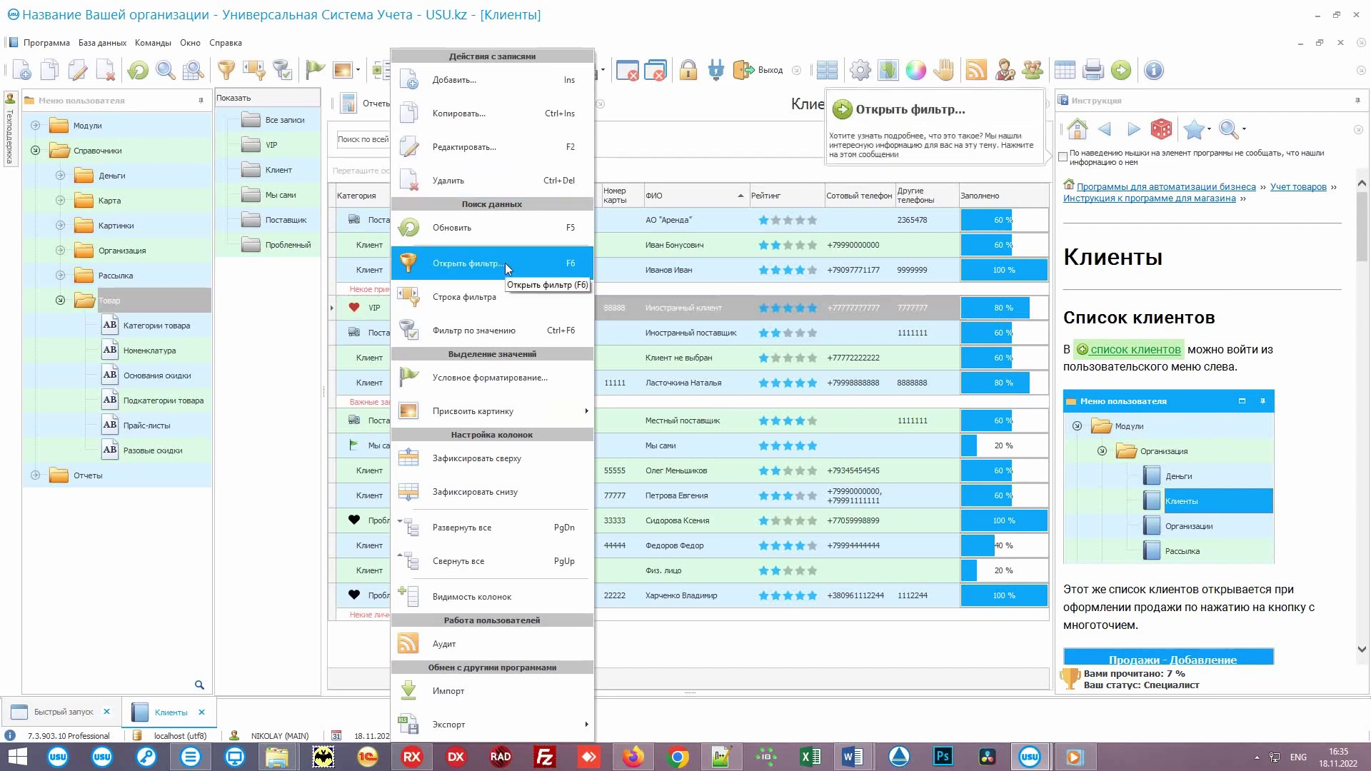
pyautogui.moveTo(534, 409)
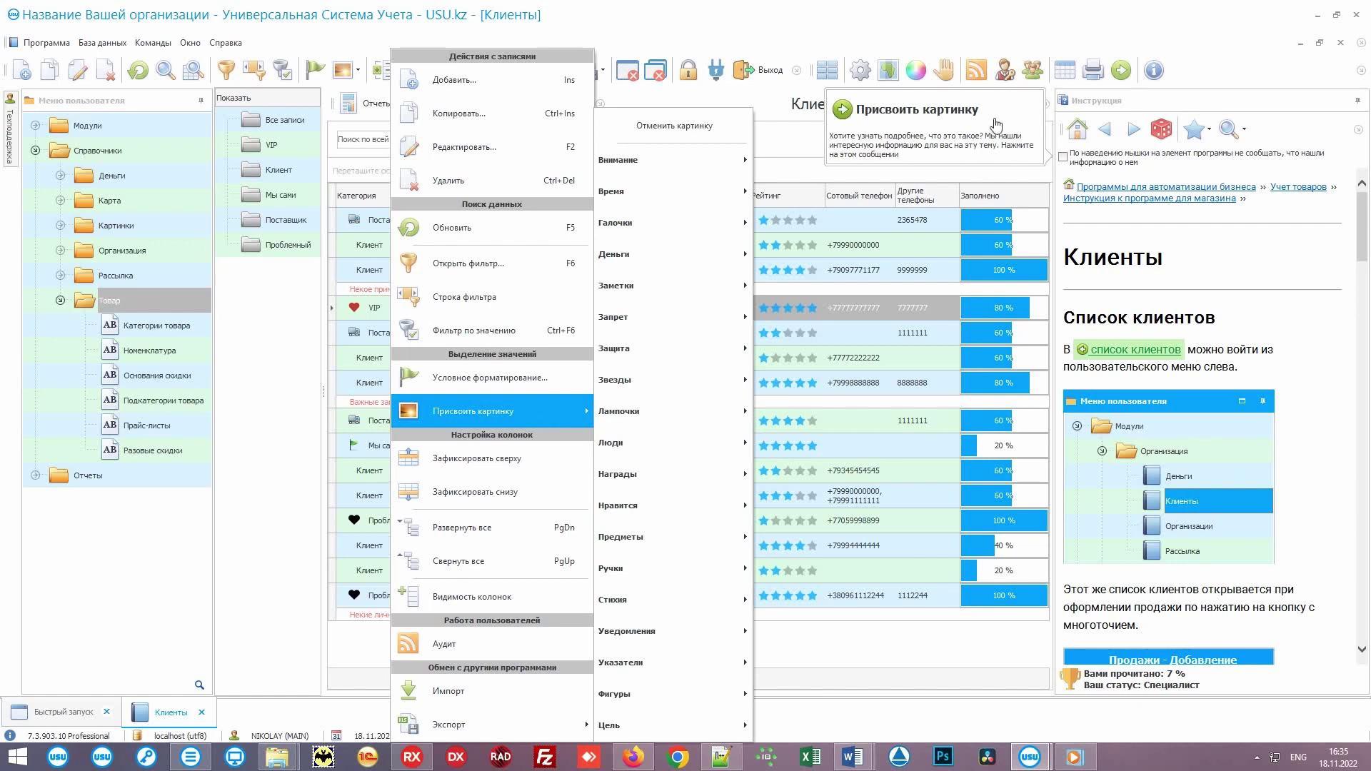
pyautogui.click(998, 111)
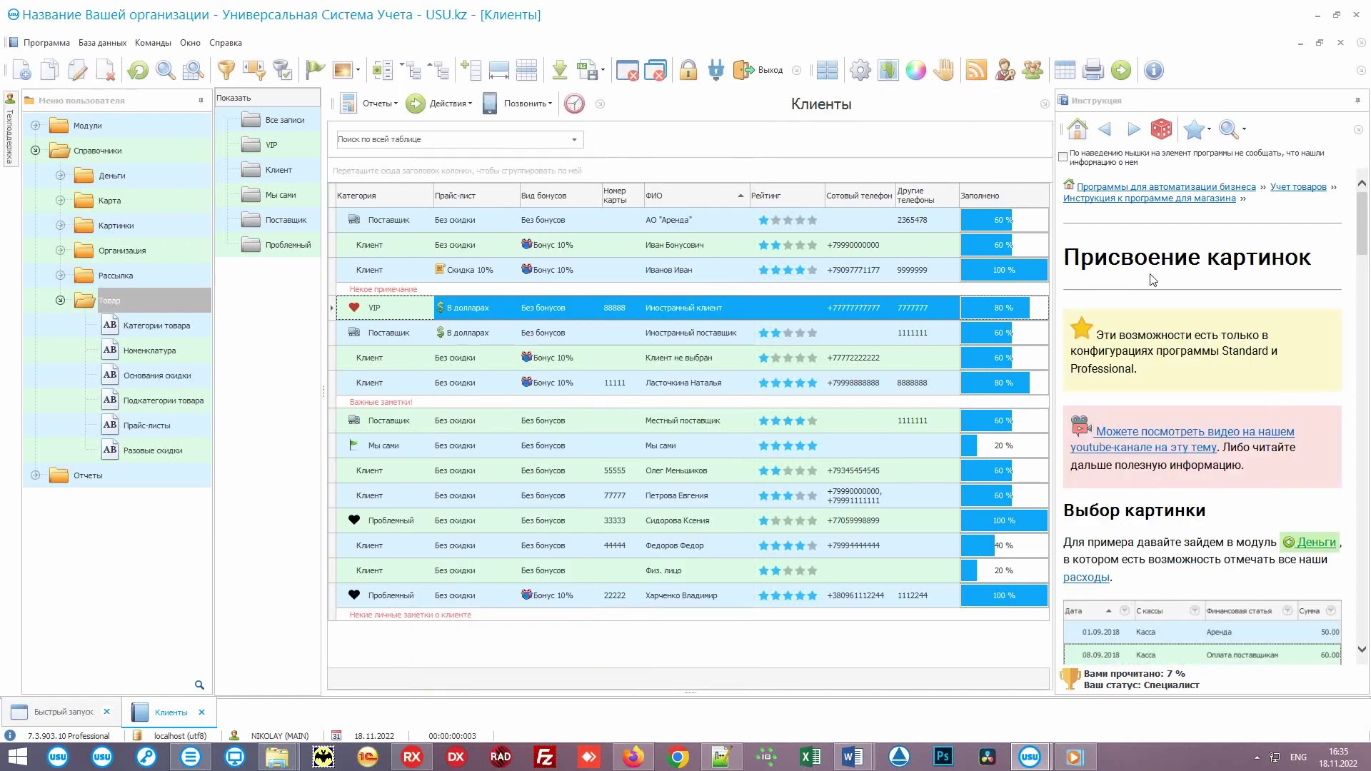
pyautogui.click(1330, 257)
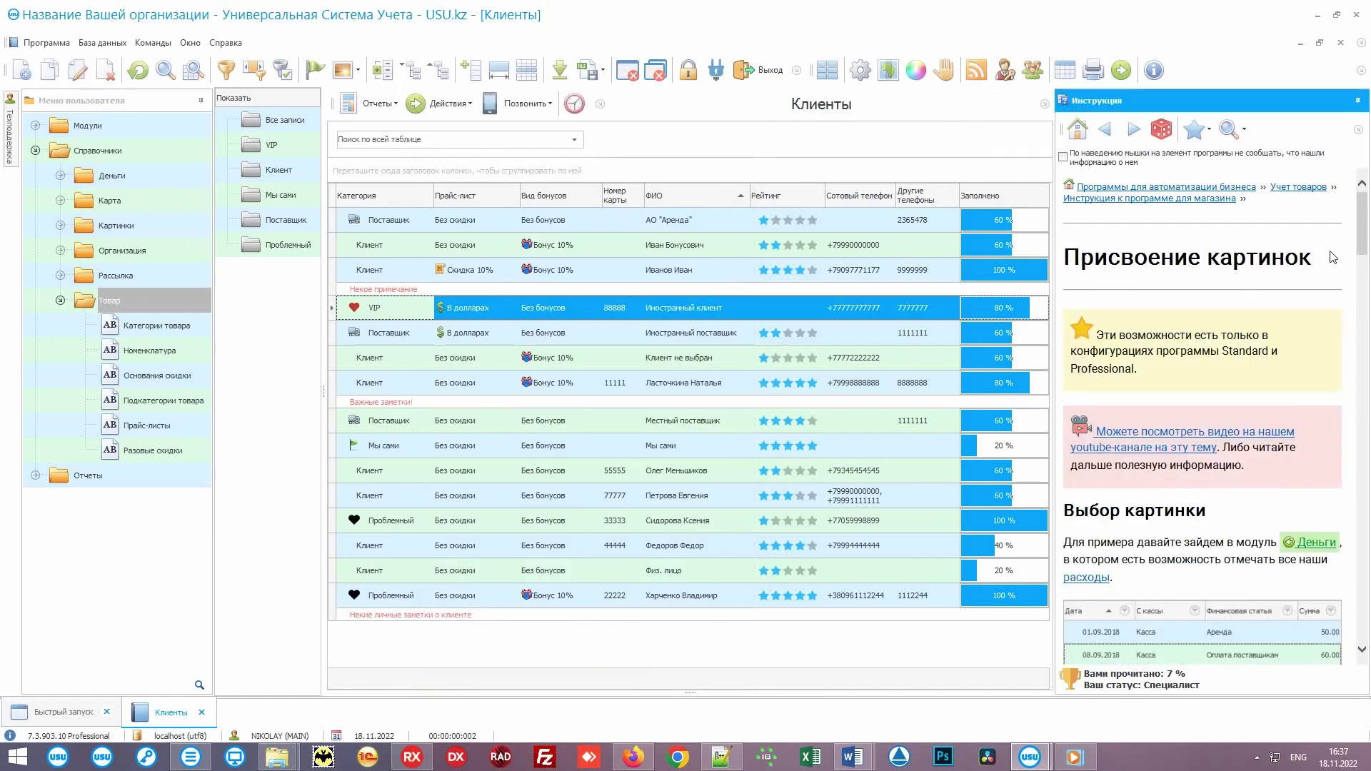
pyautogui.moveTo(1364, 232)
pyautogui.mouseDown()
pyautogui.moveTo(1351, 430)
pyautogui.moveTo(1354, 211)
pyautogui.mouseUp()
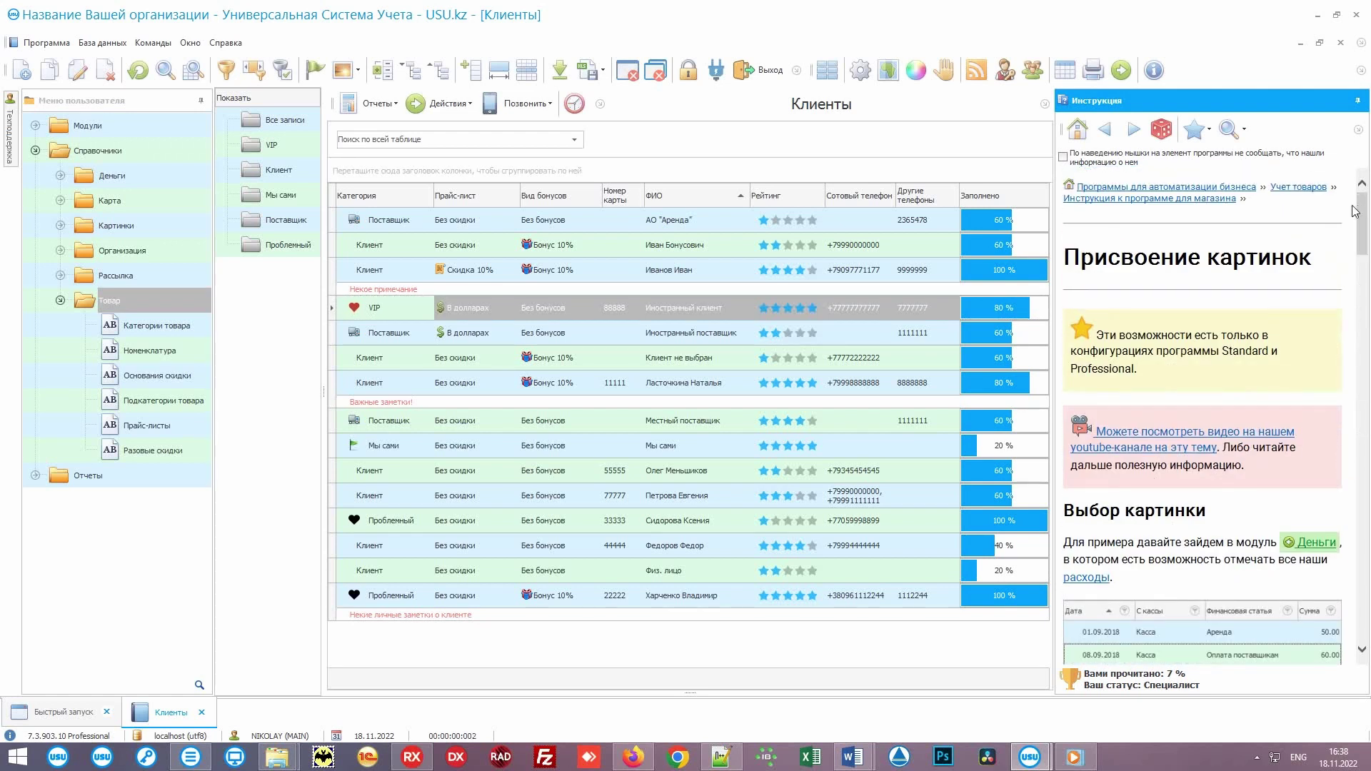
# Step: Go from the instruction's welcome page to the «Фильтрация данных» article and dismiss the congratulations
pyautogui.click(1201, 199)
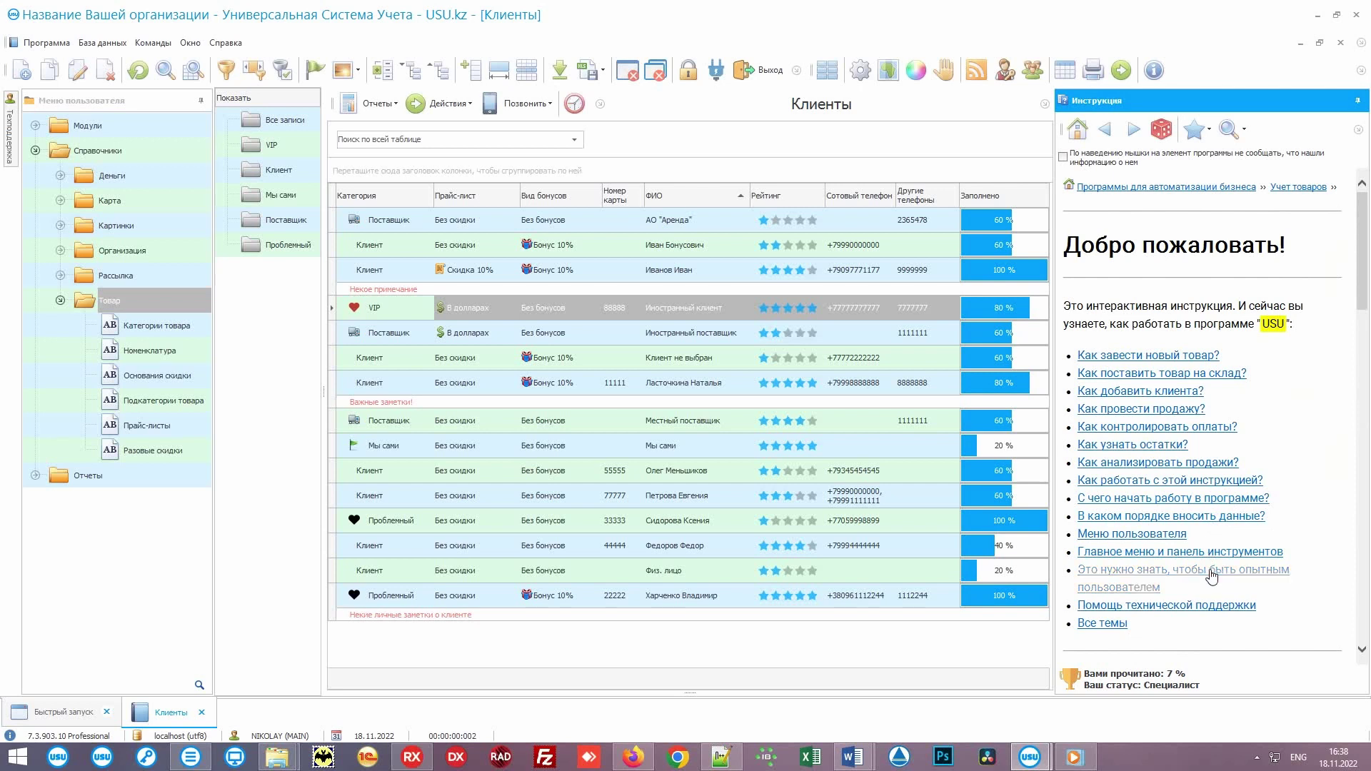
pyautogui.click(1211, 576)
pyautogui.moveTo(1356, 243); pyautogui.dragTo(1354, 429)
pyautogui.click(1251, 418)
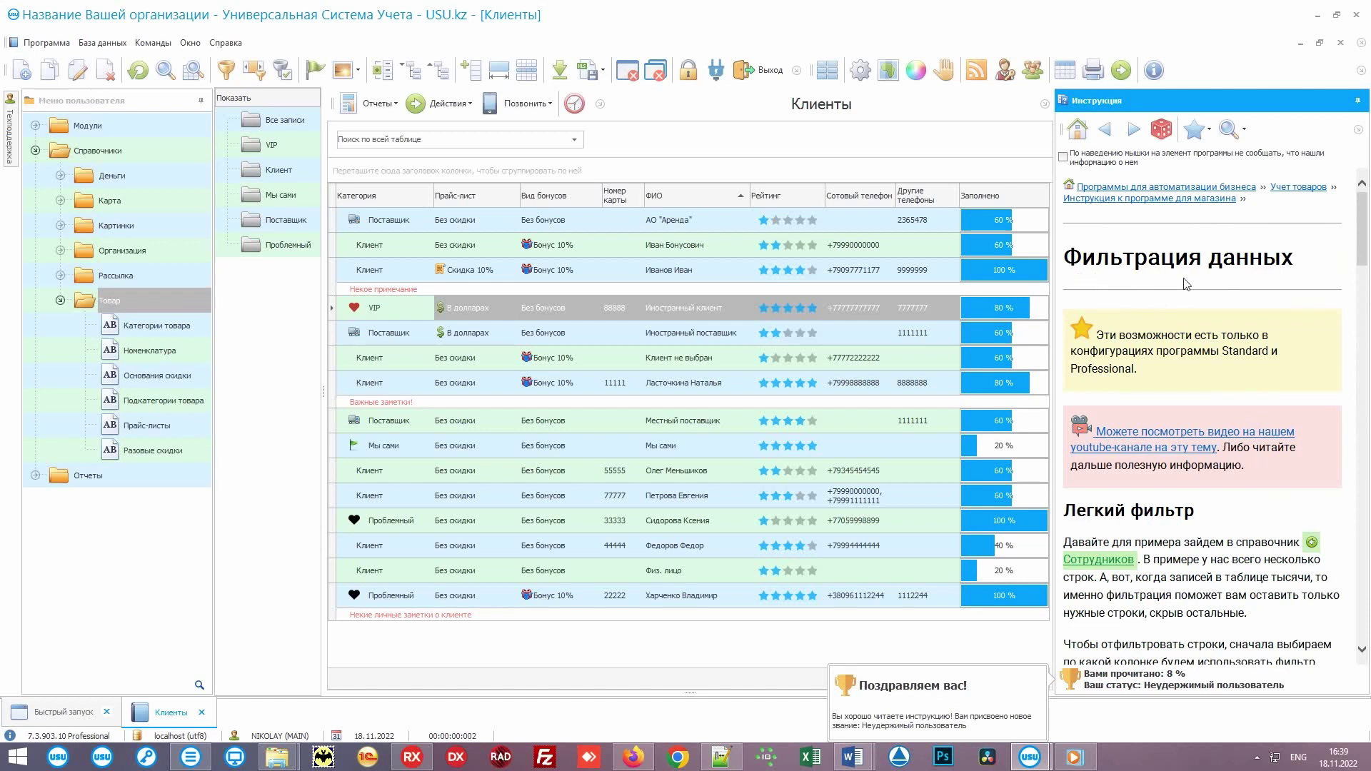
pyautogui.click(988, 701)
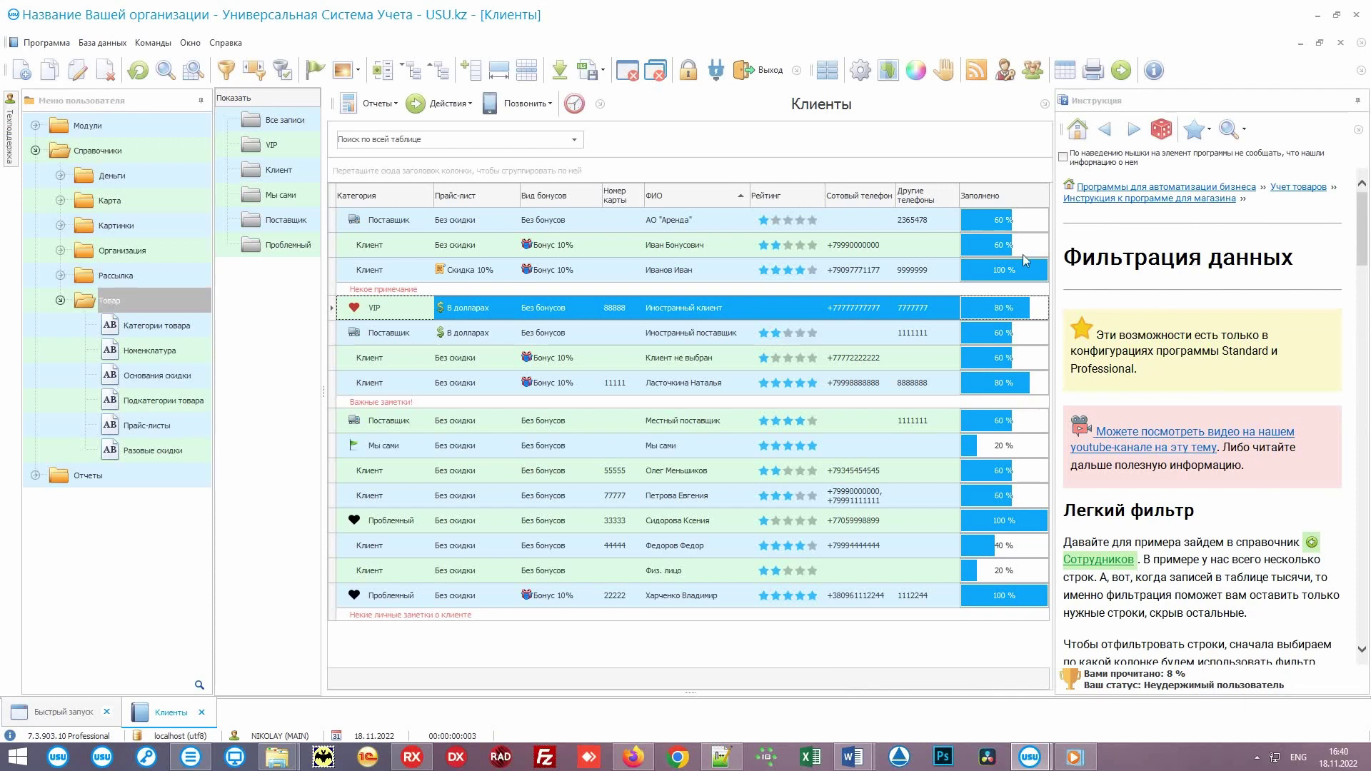
pyautogui.click(43, 104)
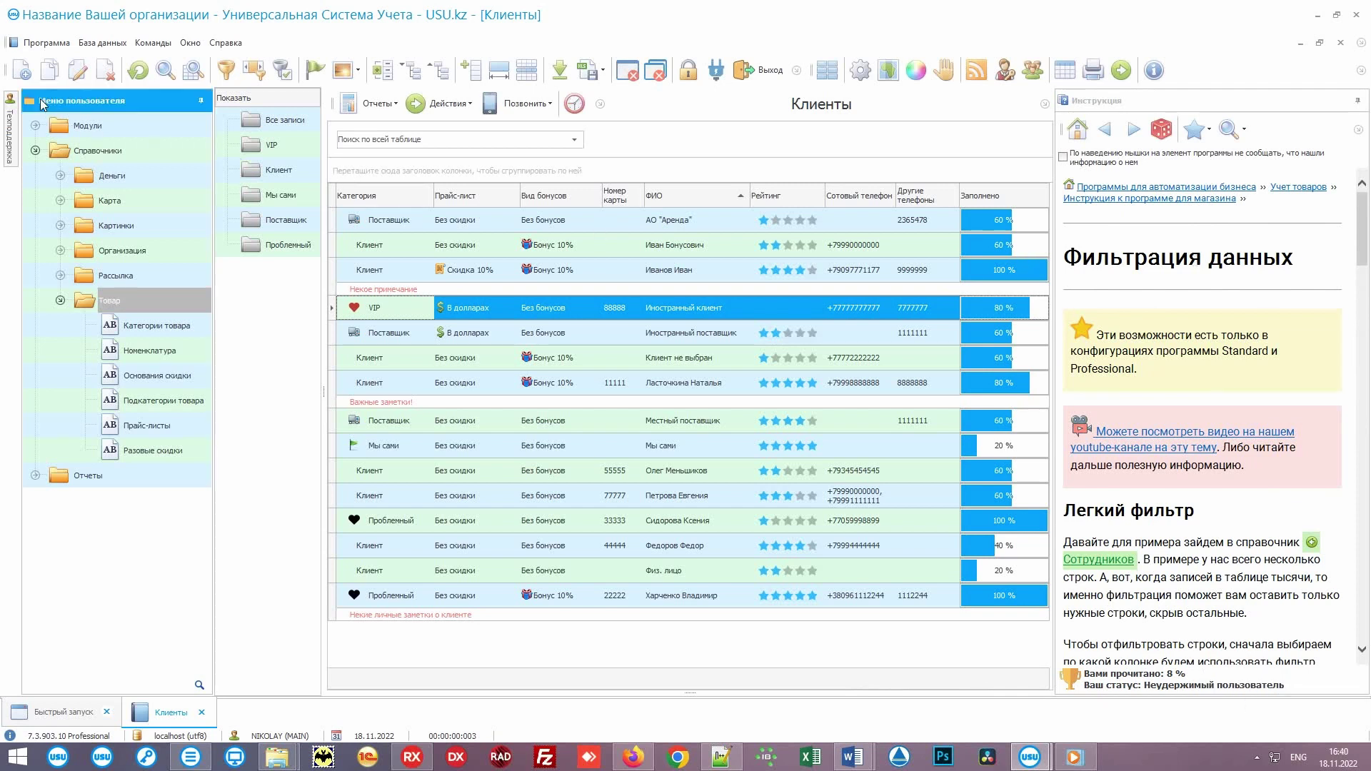
# Step: Dock the Техподдержка chat panel open and scroll to the specialist's greeting
pyautogui.moveTo(14, 103)
pyautogui.click(319, 100)
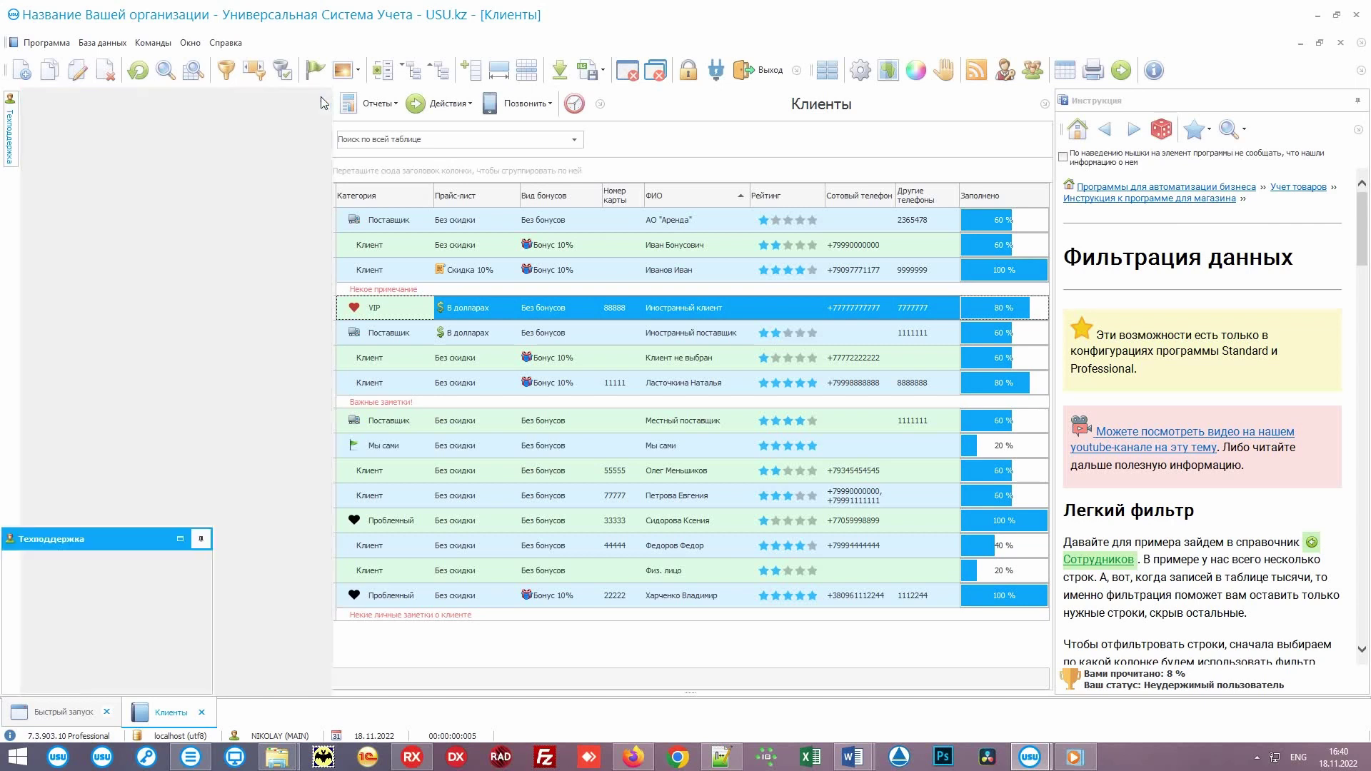
pyautogui.moveTo(207, 645)
pyautogui.mouseDown()
pyautogui.moveTo(200, 590)
pyautogui.moveTo(205, 658)
pyautogui.mouseUp()
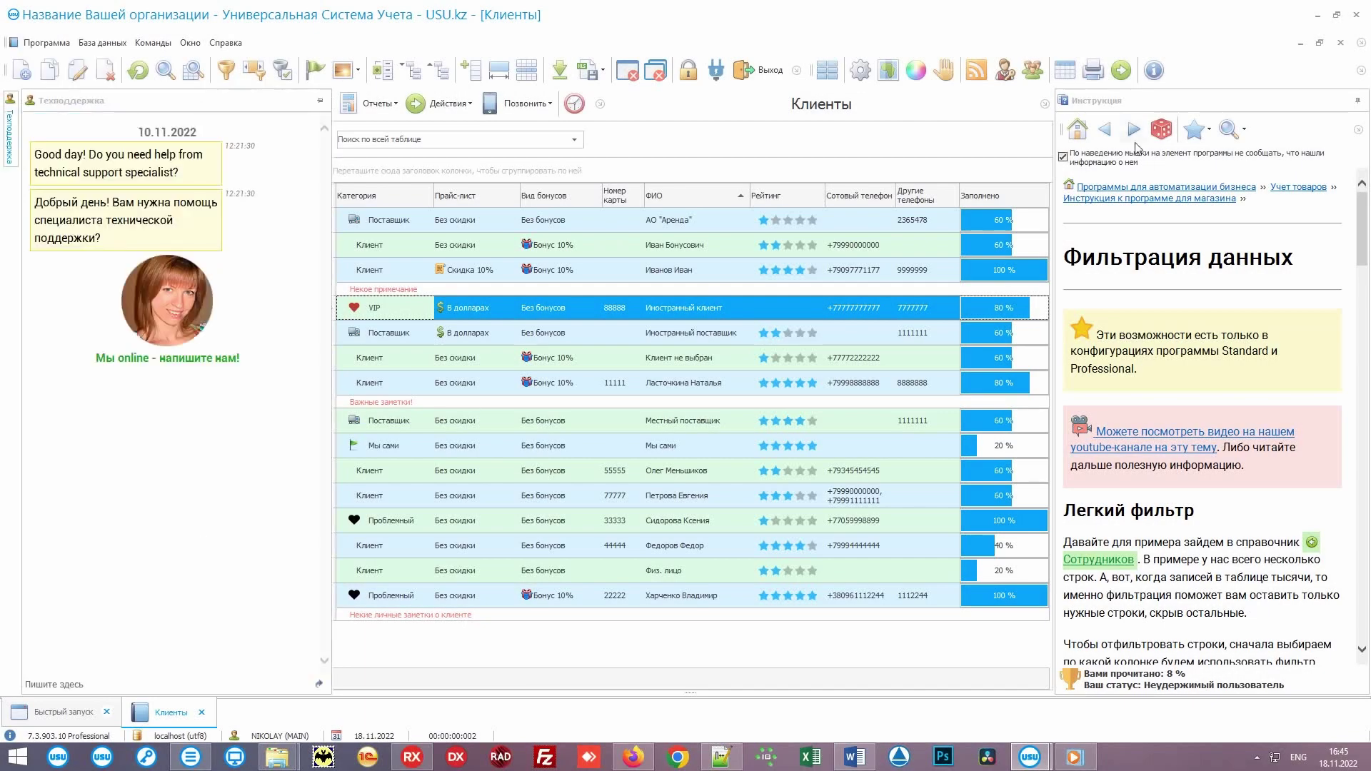
# Step: Tuck away the chat and instruction panels, close Клиенты and collapse Справочники
pyautogui.click(1358, 100)
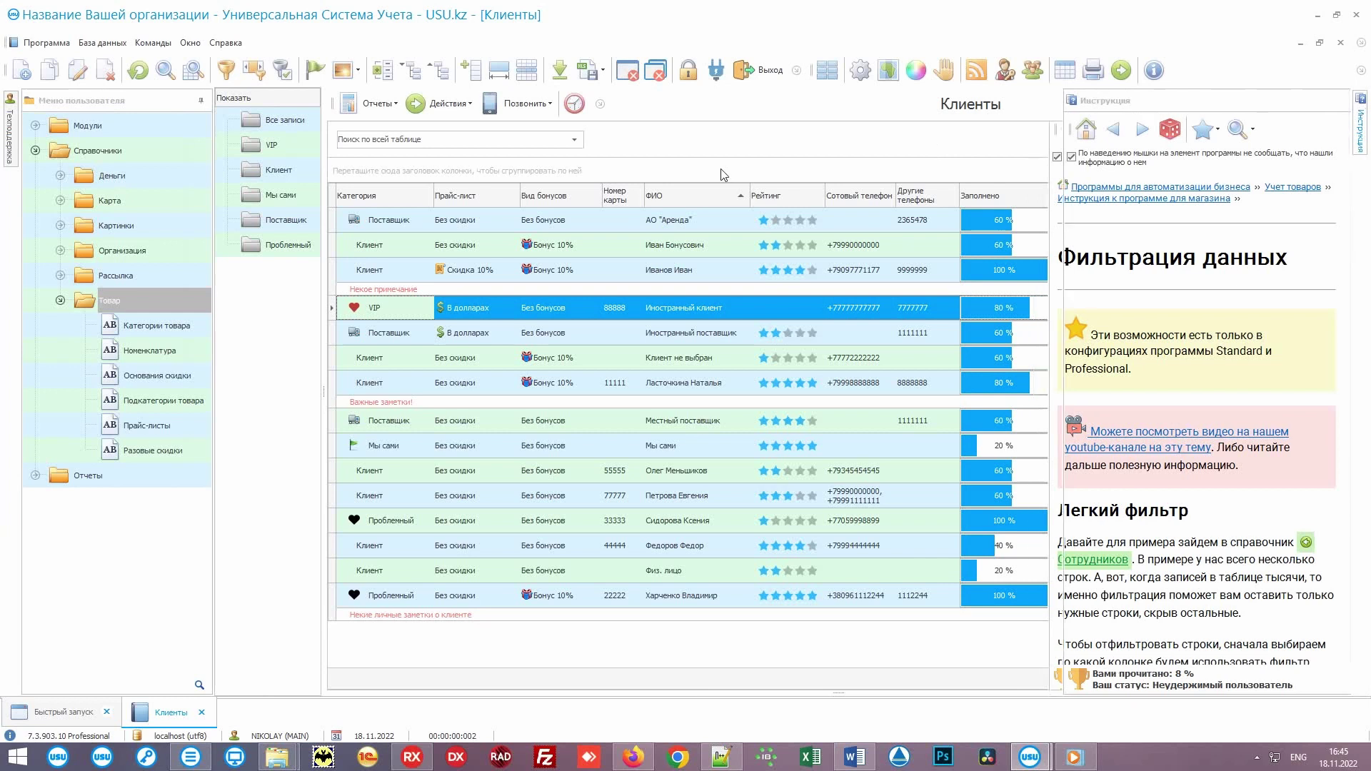
pyautogui.click(626, 72)
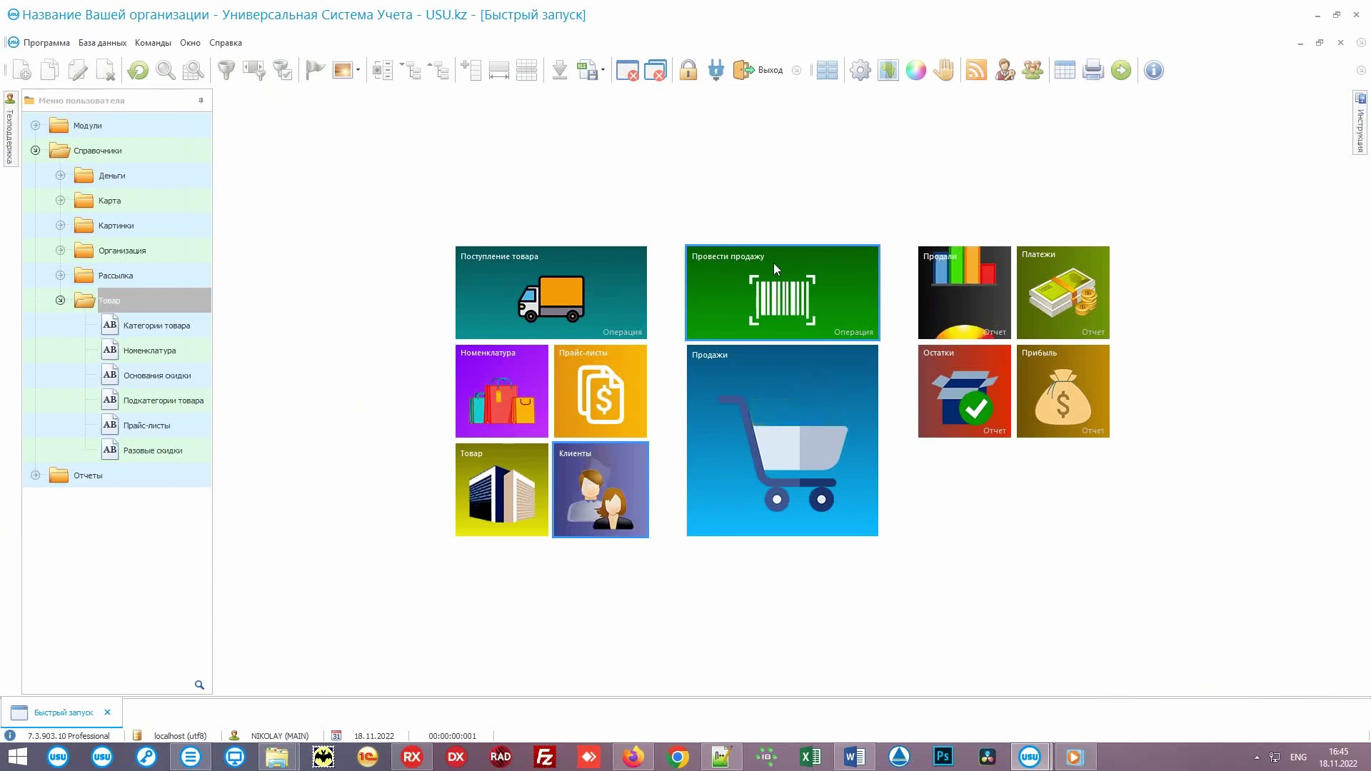
pyautogui.doubleClick(147, 150)
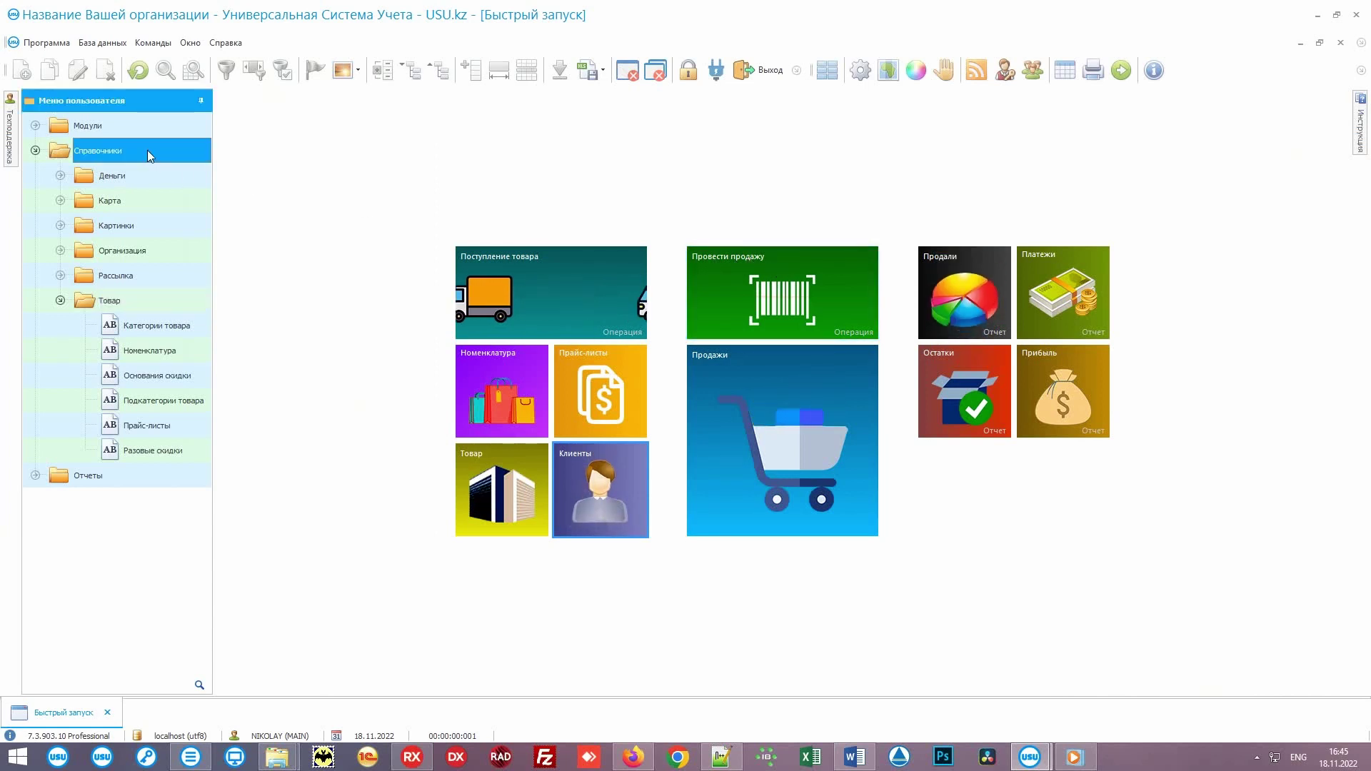
# Step: Expand Отчеты > Деньги and add the Зарплата report as a Быстрый запуск tile
pyautogui.click(35, 176)
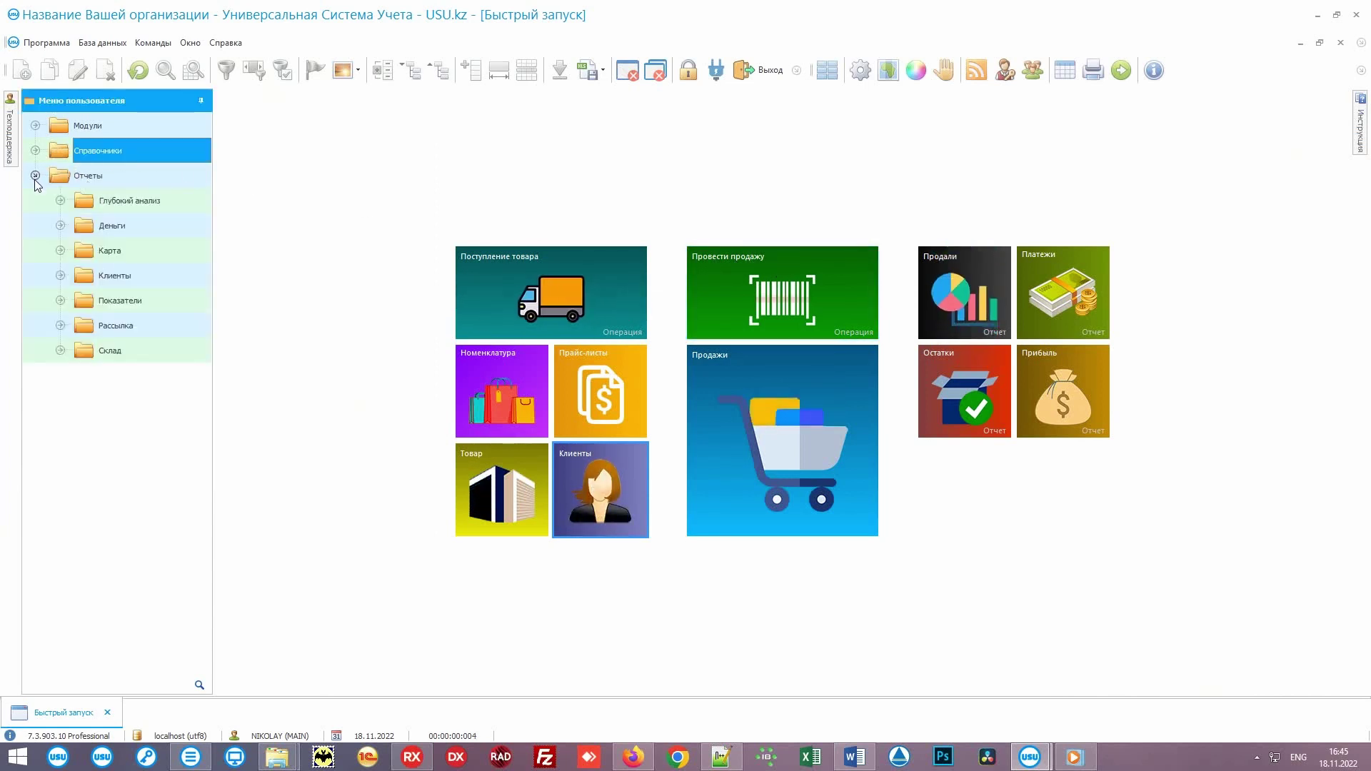
pyautogui.click(60, 226)
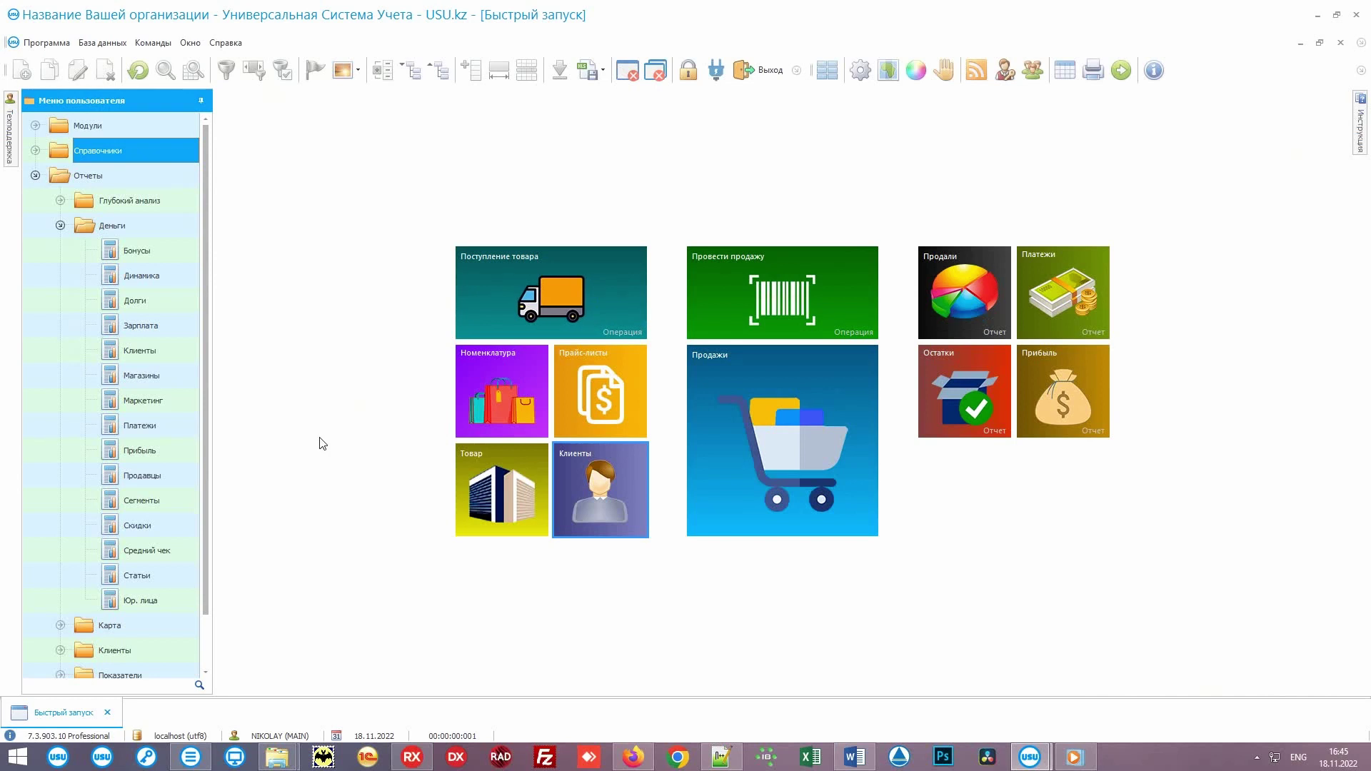
pyautogui.moveTo(141, 325); pyautogui.dragTo(974, 515)
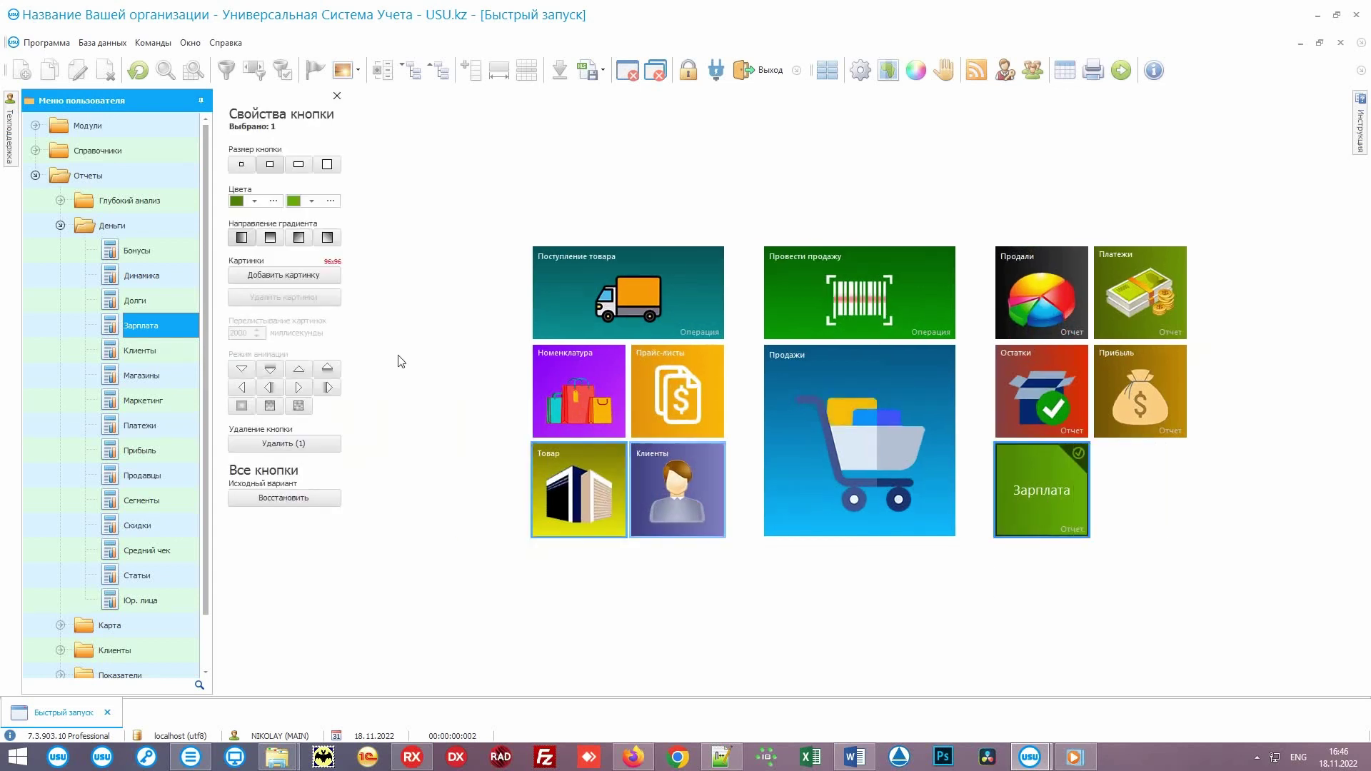
# Step: Try the Зарплата tile at wide and largest sizes, settle on medium square, and close its properties
pyautogui.click(298, 165)
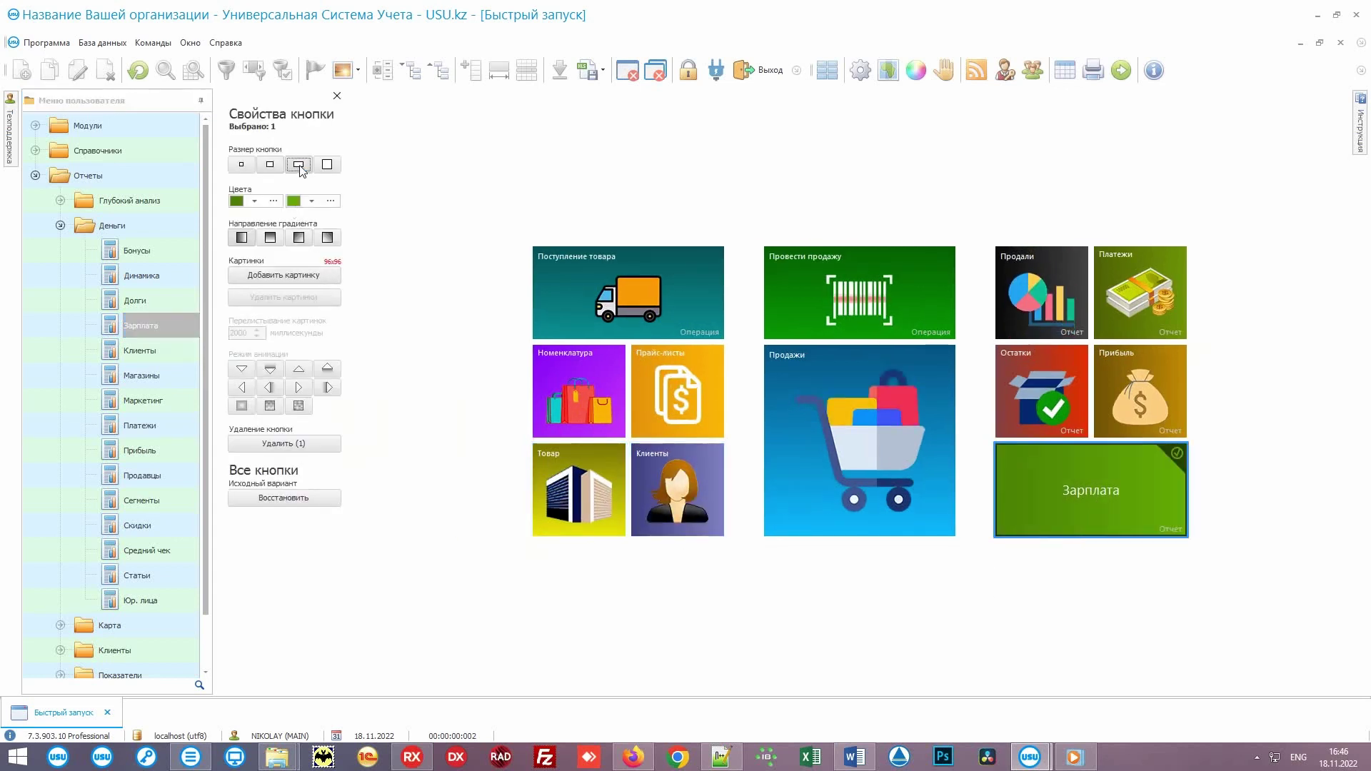
pyautogui.click(327, 165)
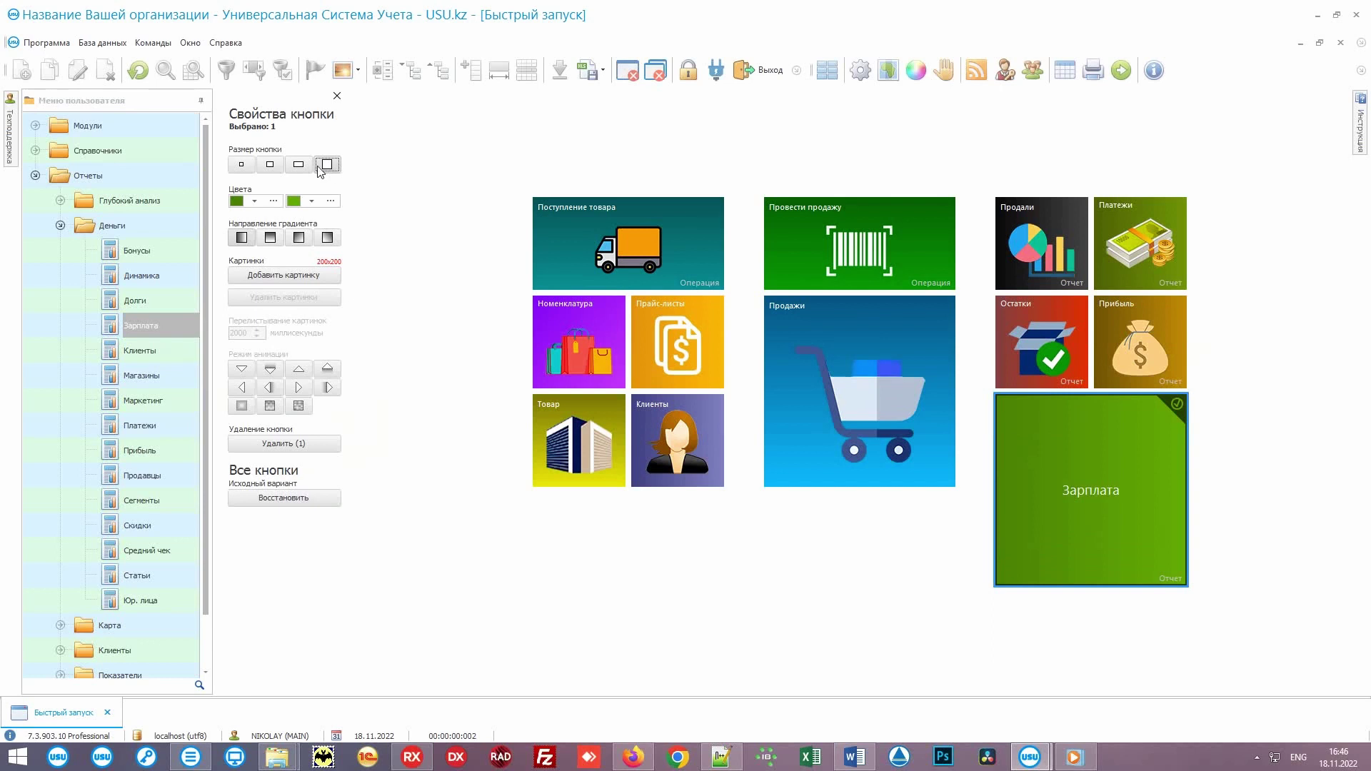
pyautogui.click(298, 165)
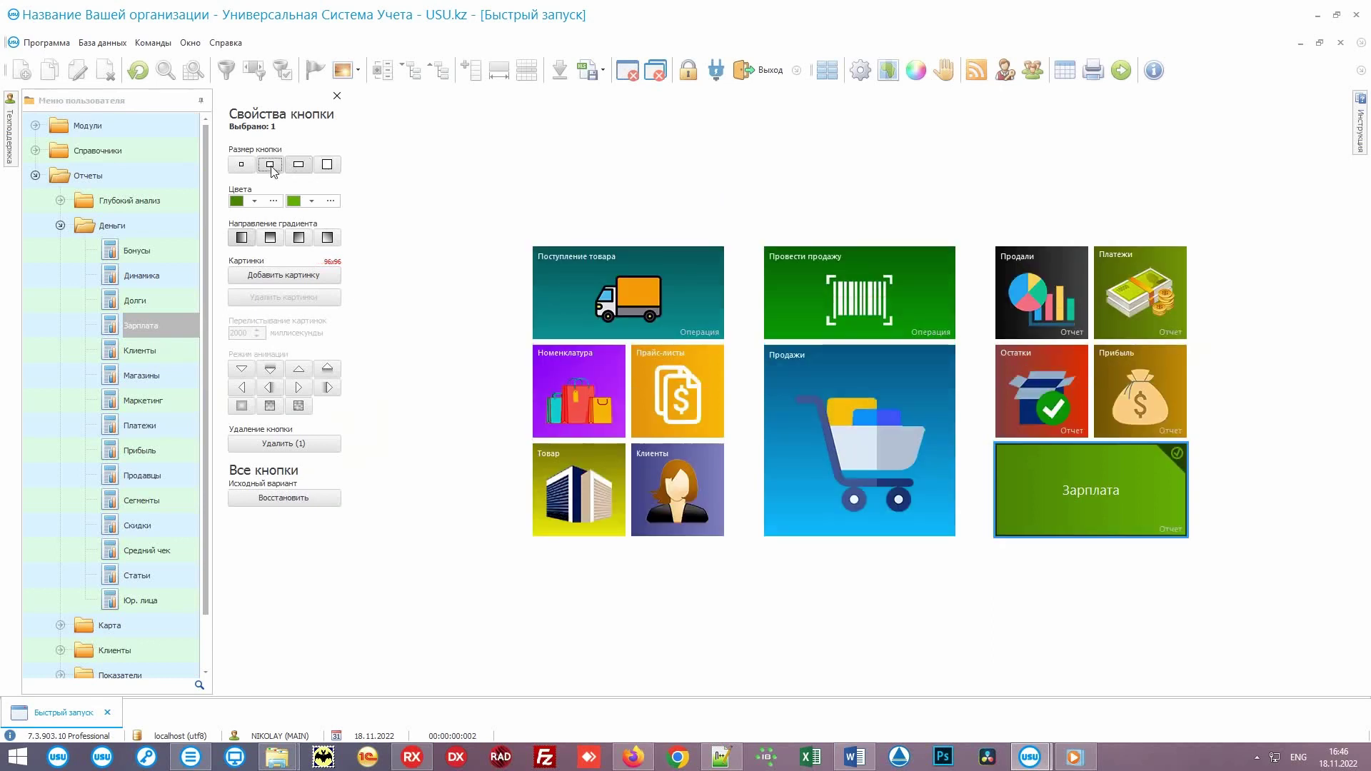
pyautogui.click(271, 168)
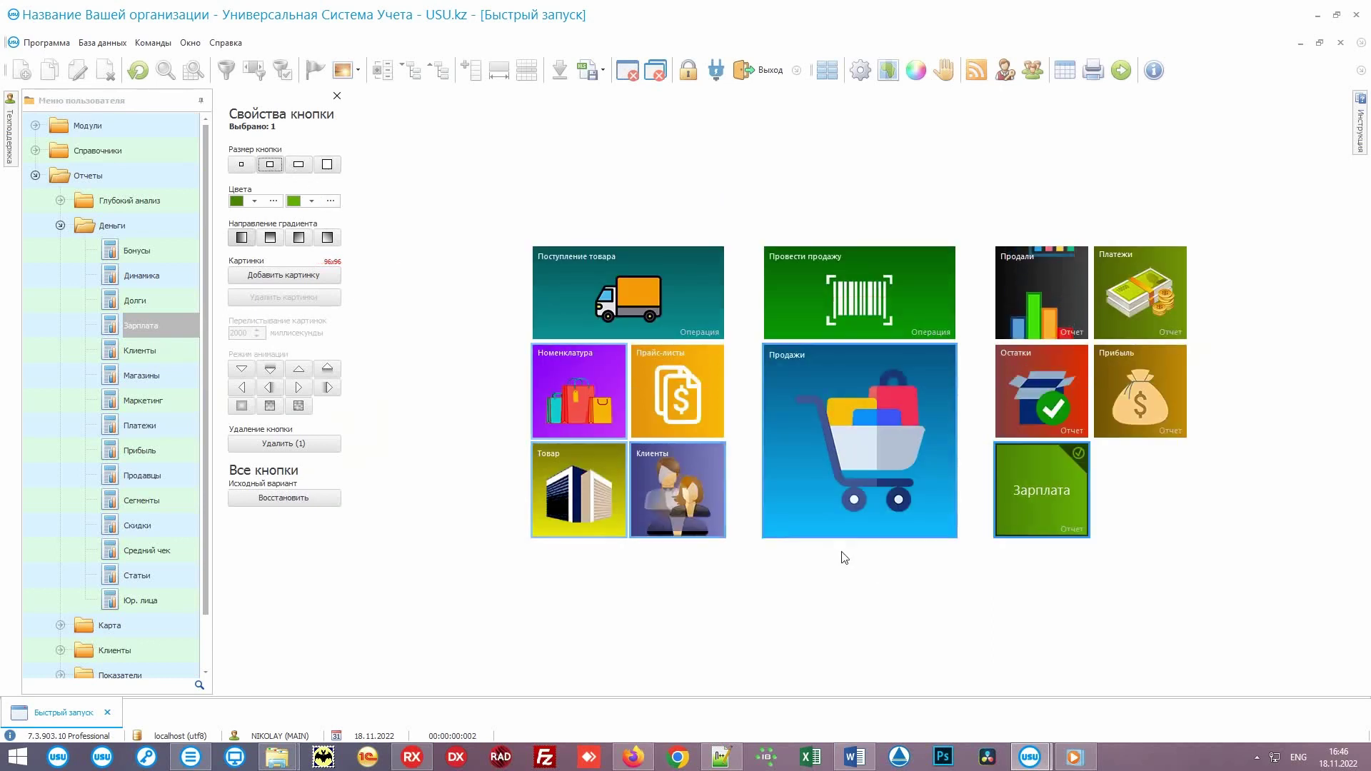
pyautogui.click(922, 601)
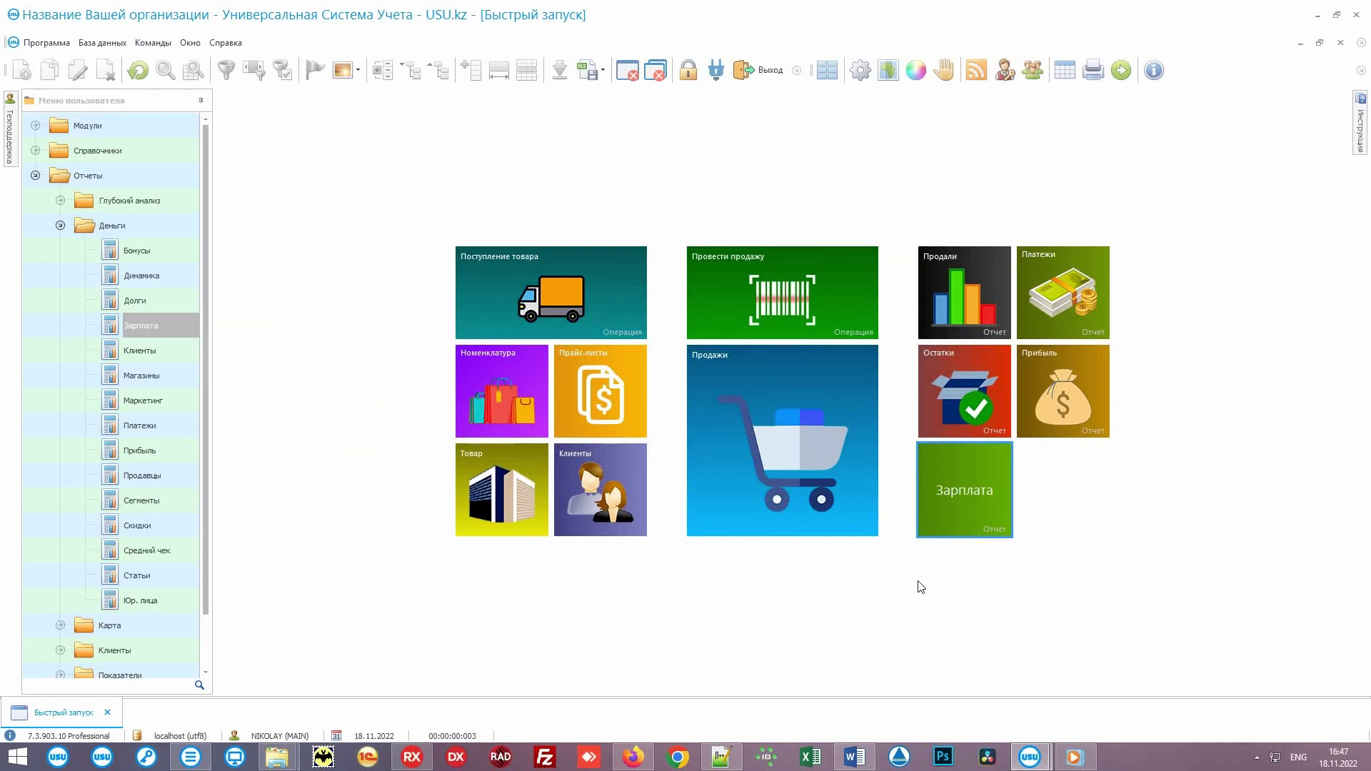
# Step: Start a new sale, add soups 10355, 10356 and 10357 by barcode, and sell for 3 300.00
pyautogui.click(837, 279)
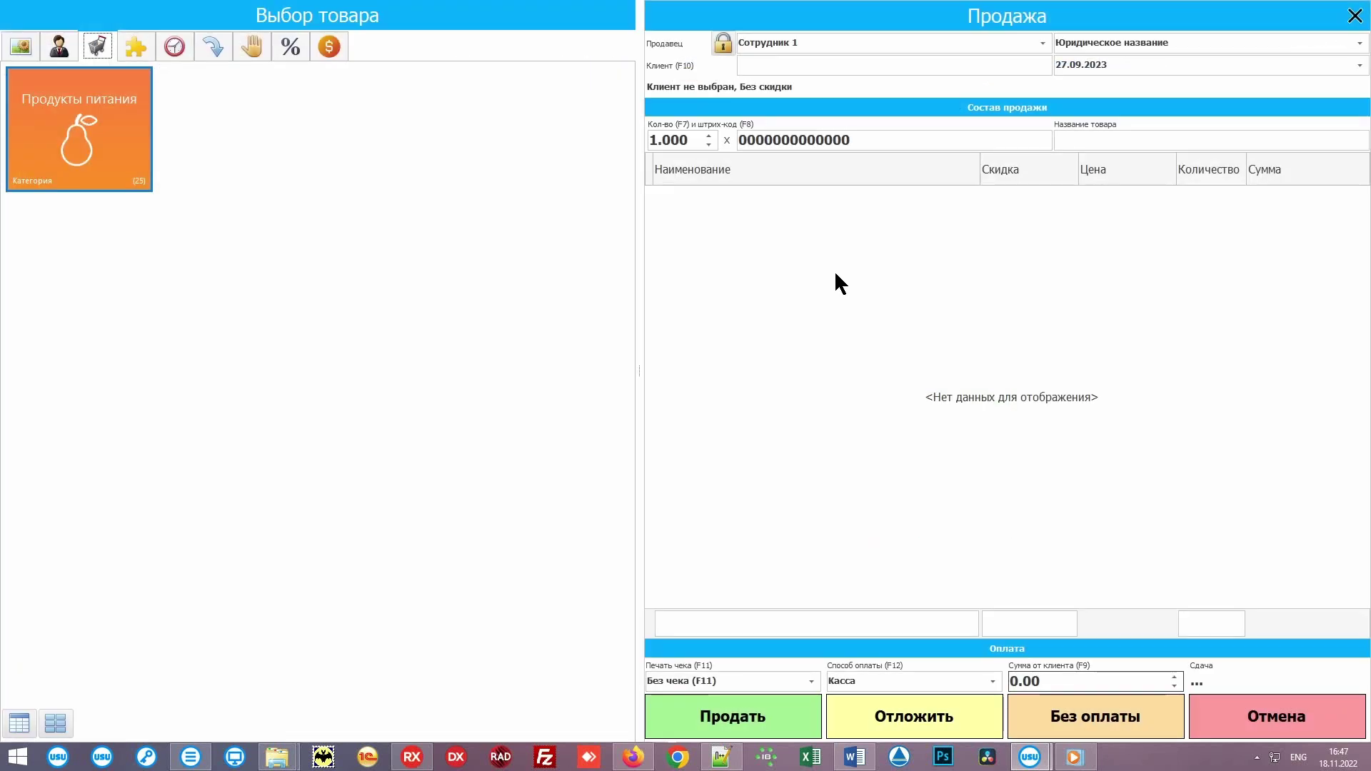
pyautogui.click(107, 166)
pyautogui.click(380, 246)
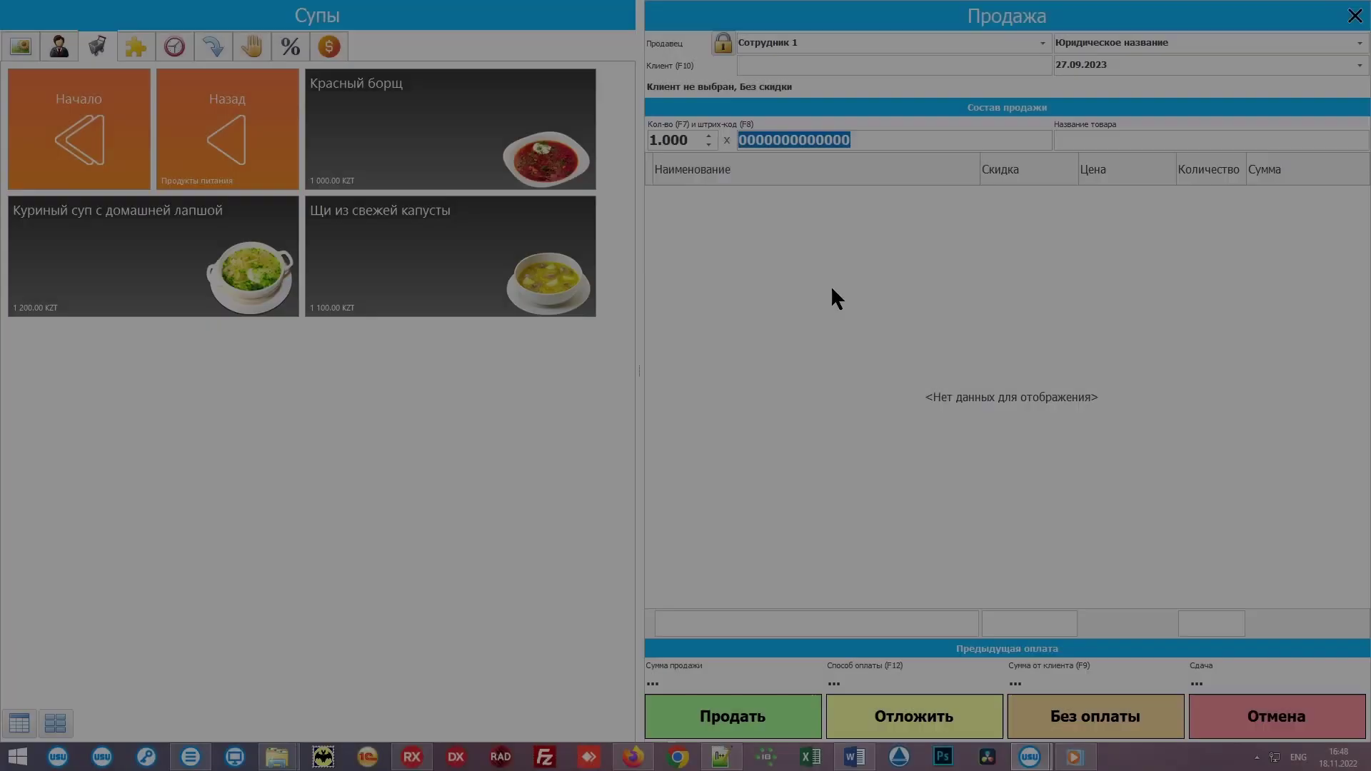
pyautogui.write('10355')
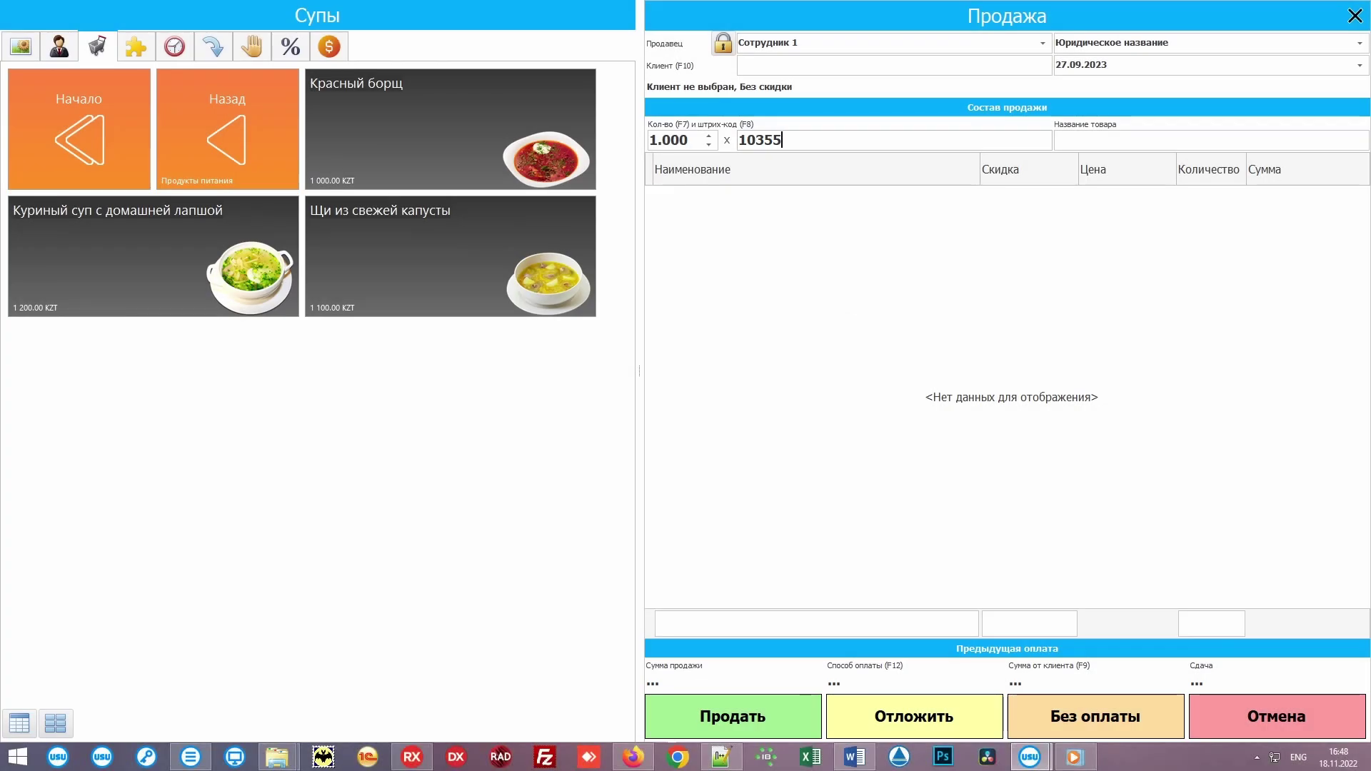
pyautogui.press('Return')
pyautogui.write('1035')
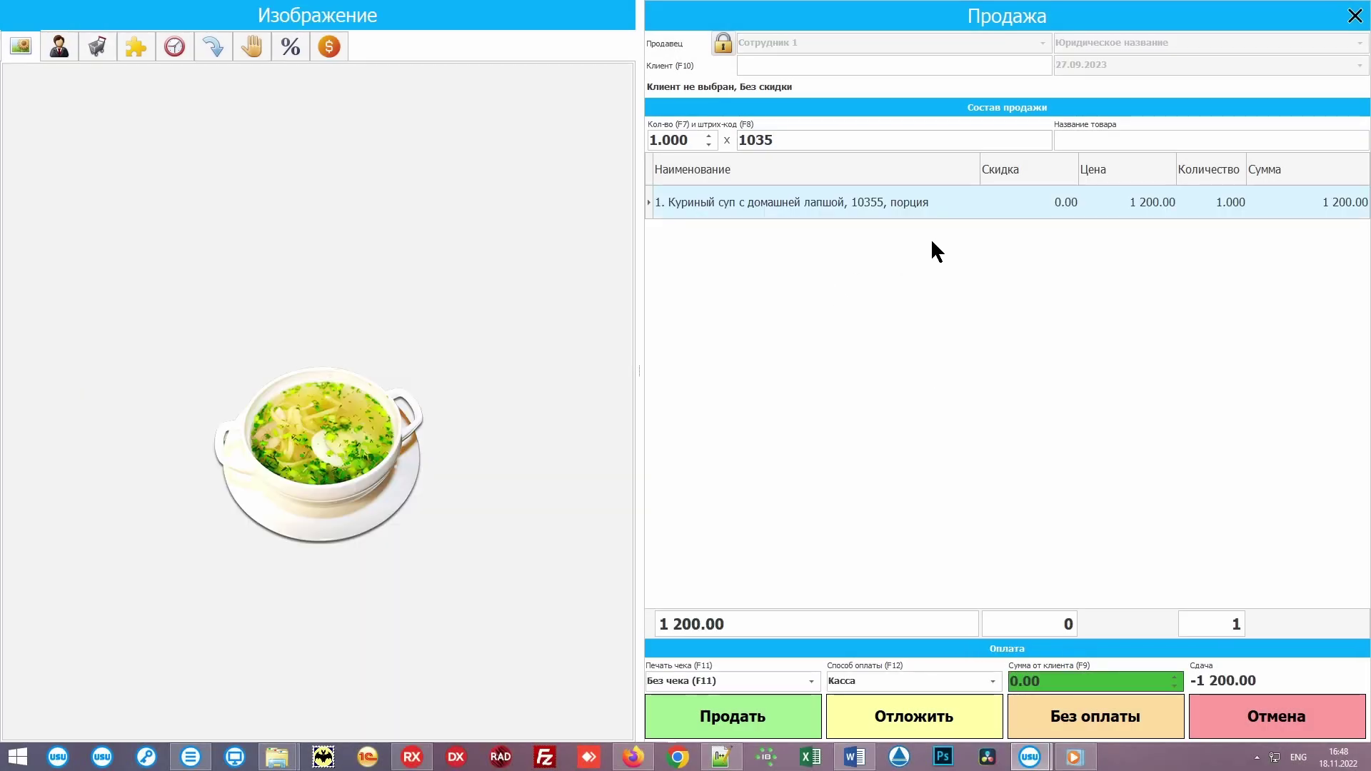
pyautogui.write('6')
pyautogui.press('Return')
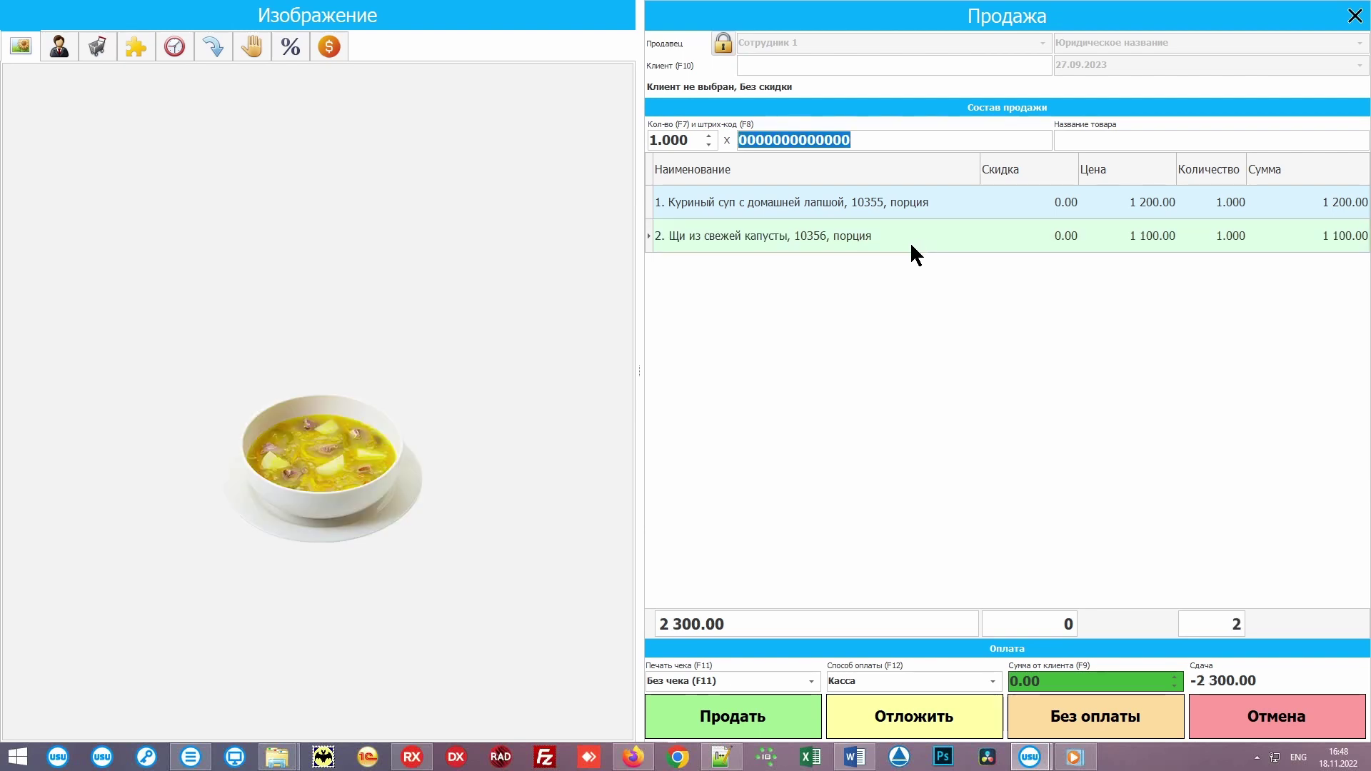
pyautogui.write('10357')
pyautogui.press('Return')
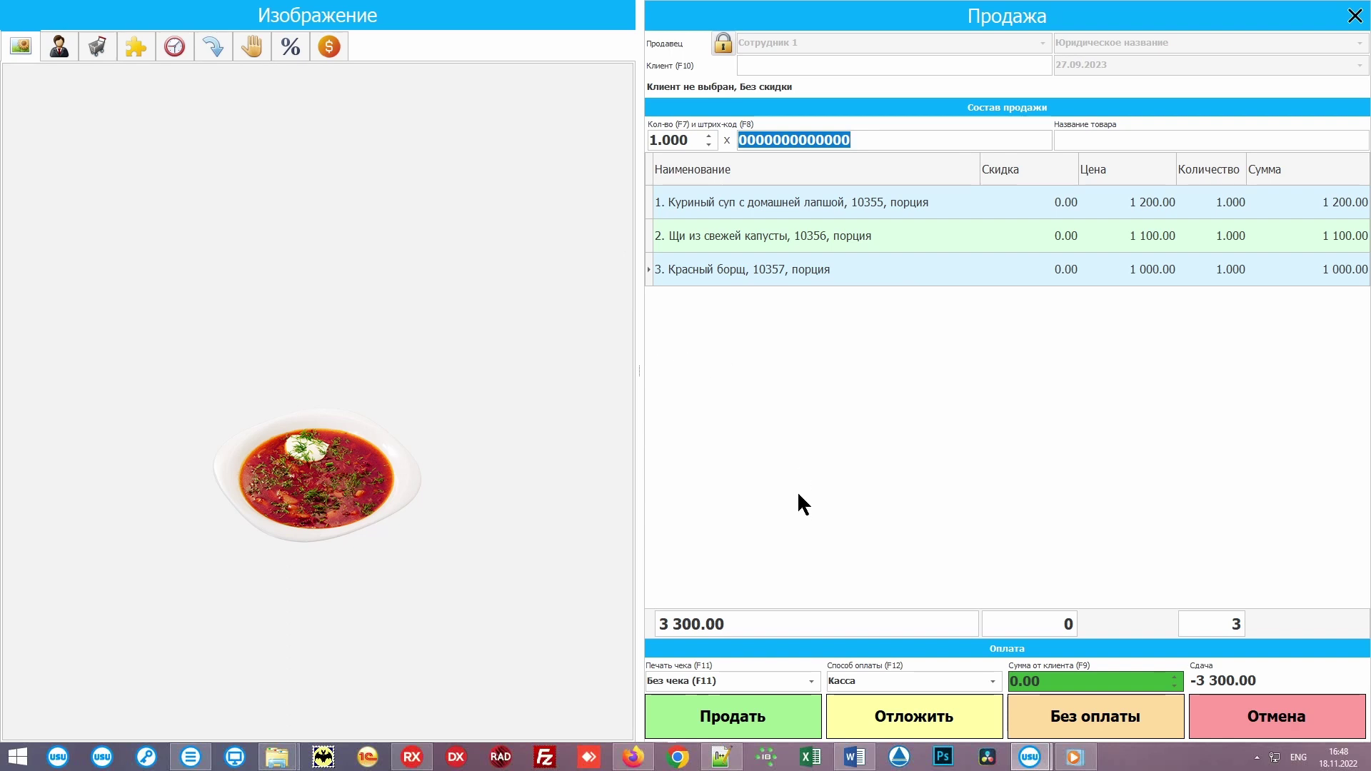
pyautogui.click(777, 720)
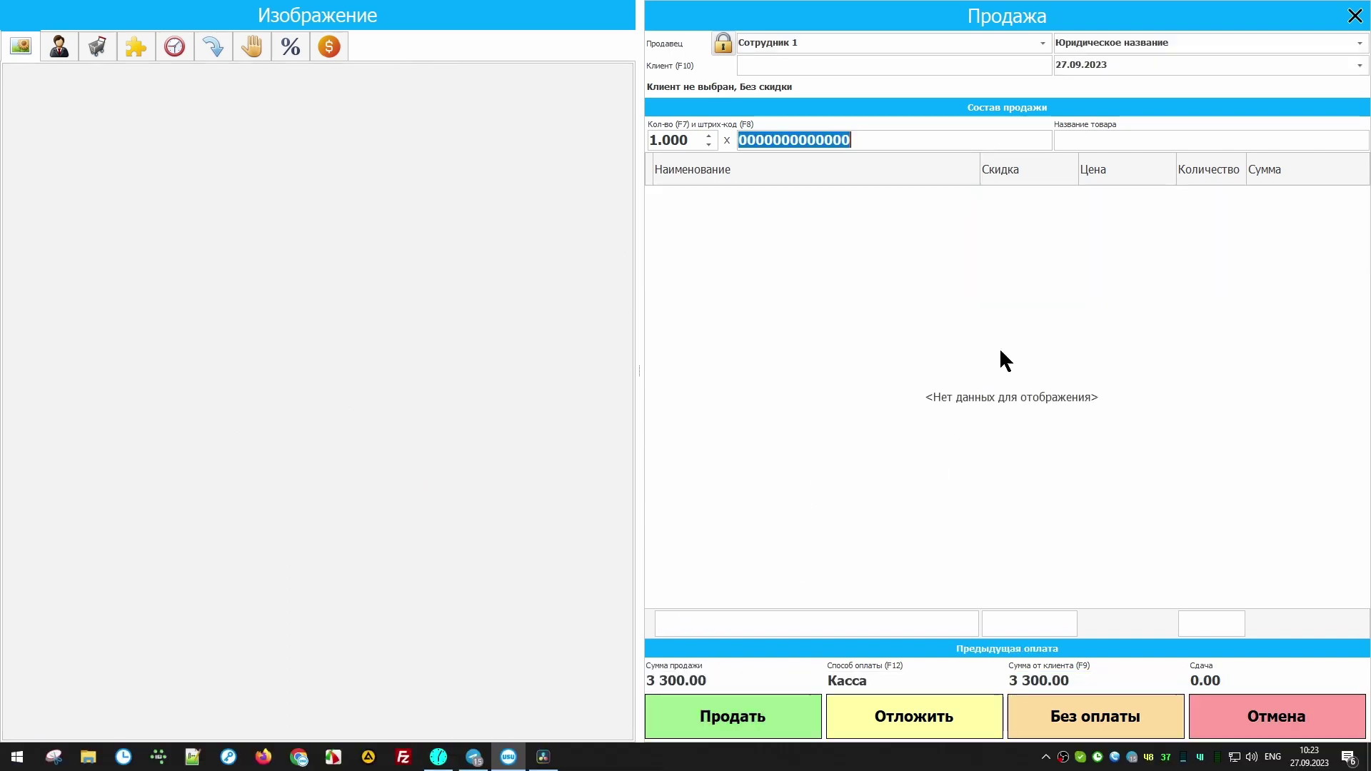
# Step: Close the sale, select all nomenclature products, and generate the Памятка barcode report
pyautogui.click(1350, 18)
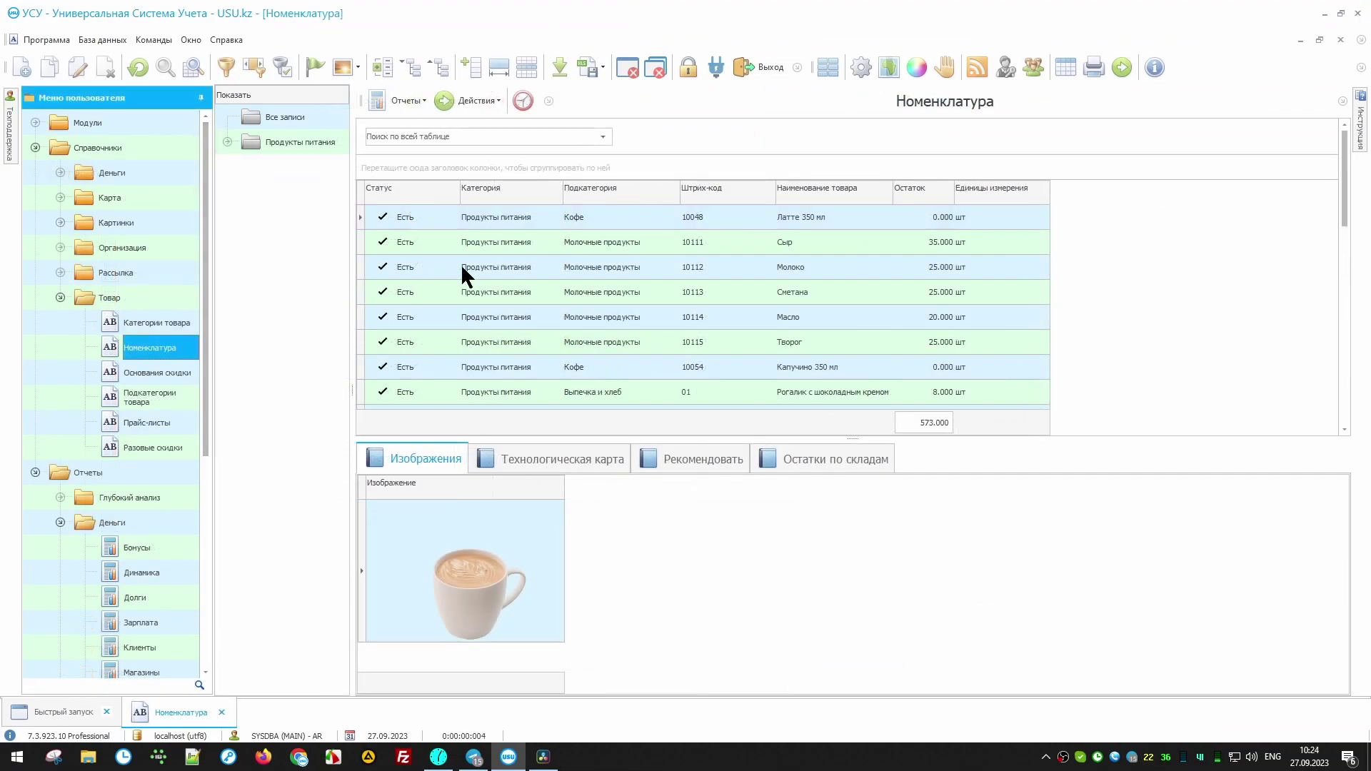
pyautogui.click(641, 212)
pyautogui.hotkey('ctrl', 'a')
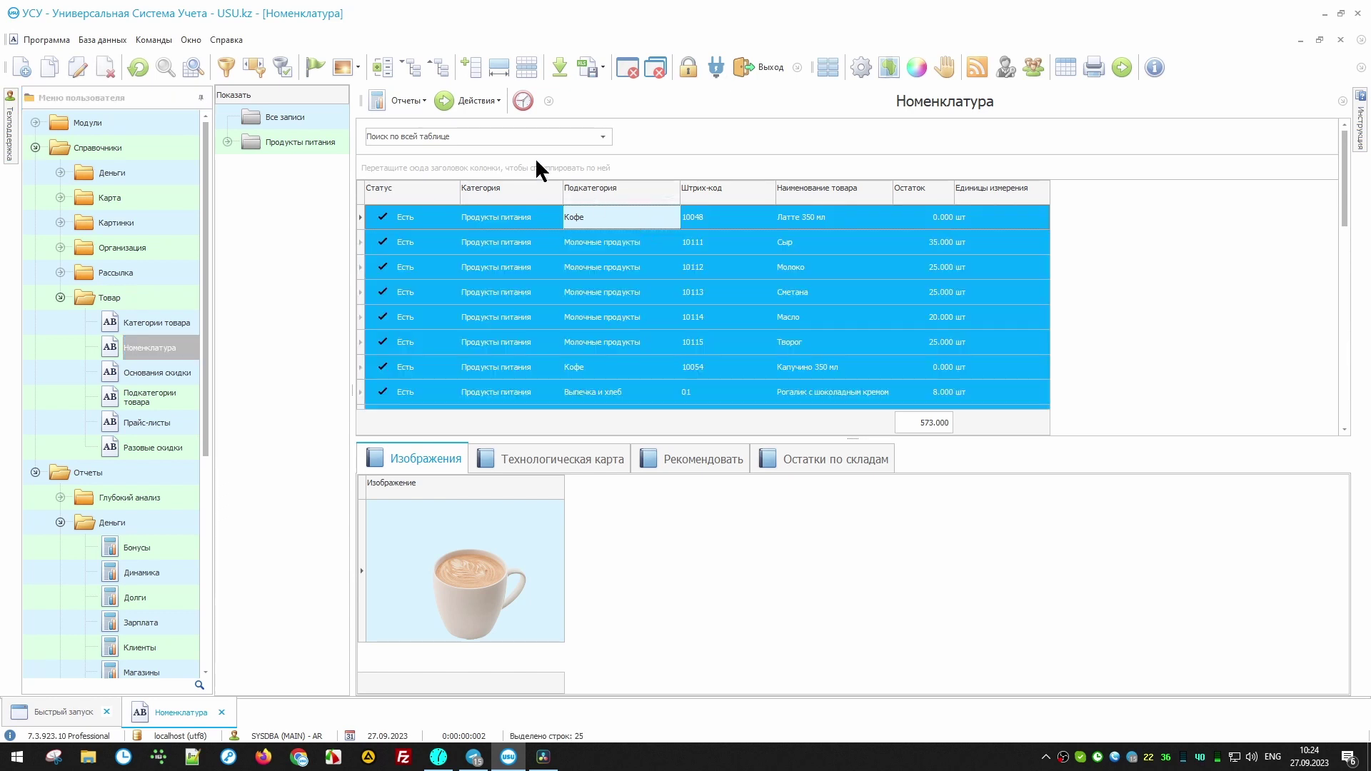
pyautogui.click(407, 100)
pyautogui.click(441, 138)
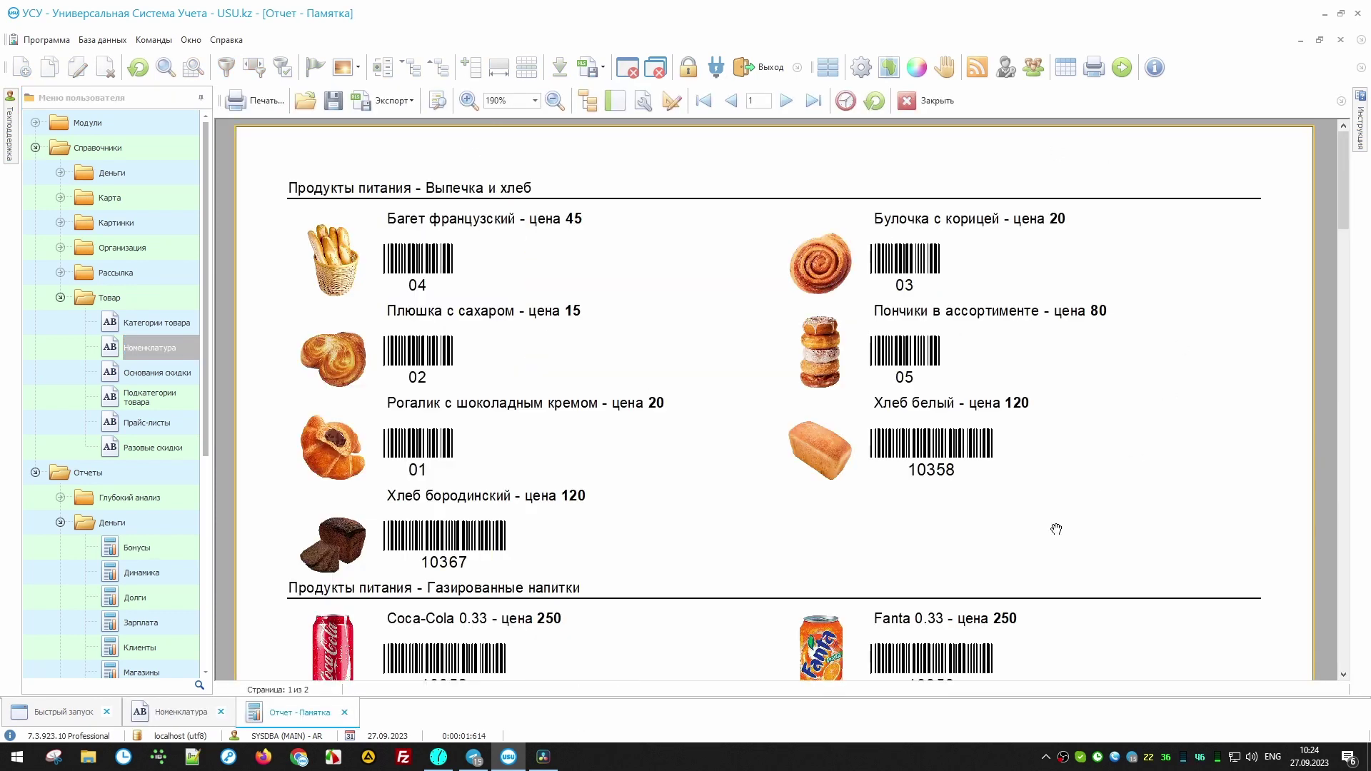
pyautogui.moveTo(1342, 184); pyautogui.dragTo(1340, 383)
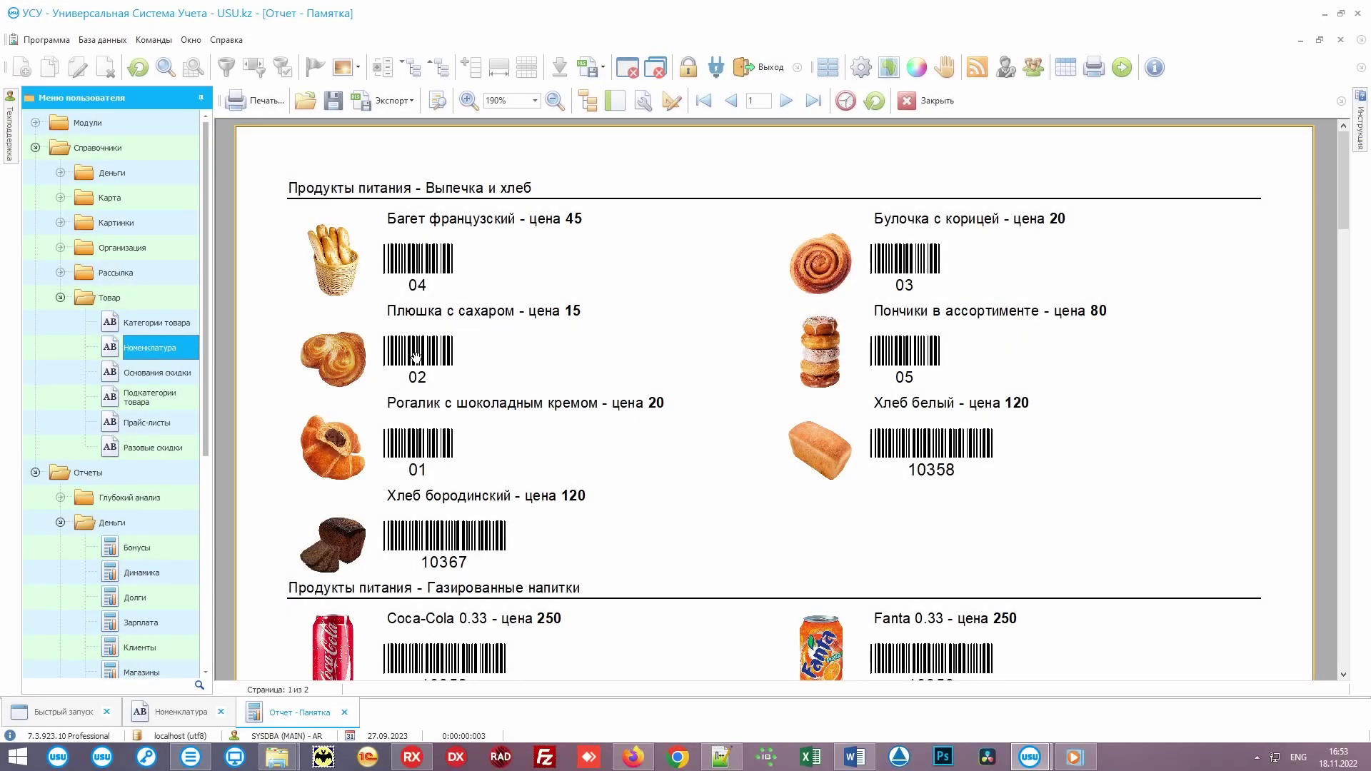
pyautogui.click(91, 711)
# Step: Start a new sale, enter pastry codes 01 through 05, and sell them for 180.00
pyautogui.click(733, 306)
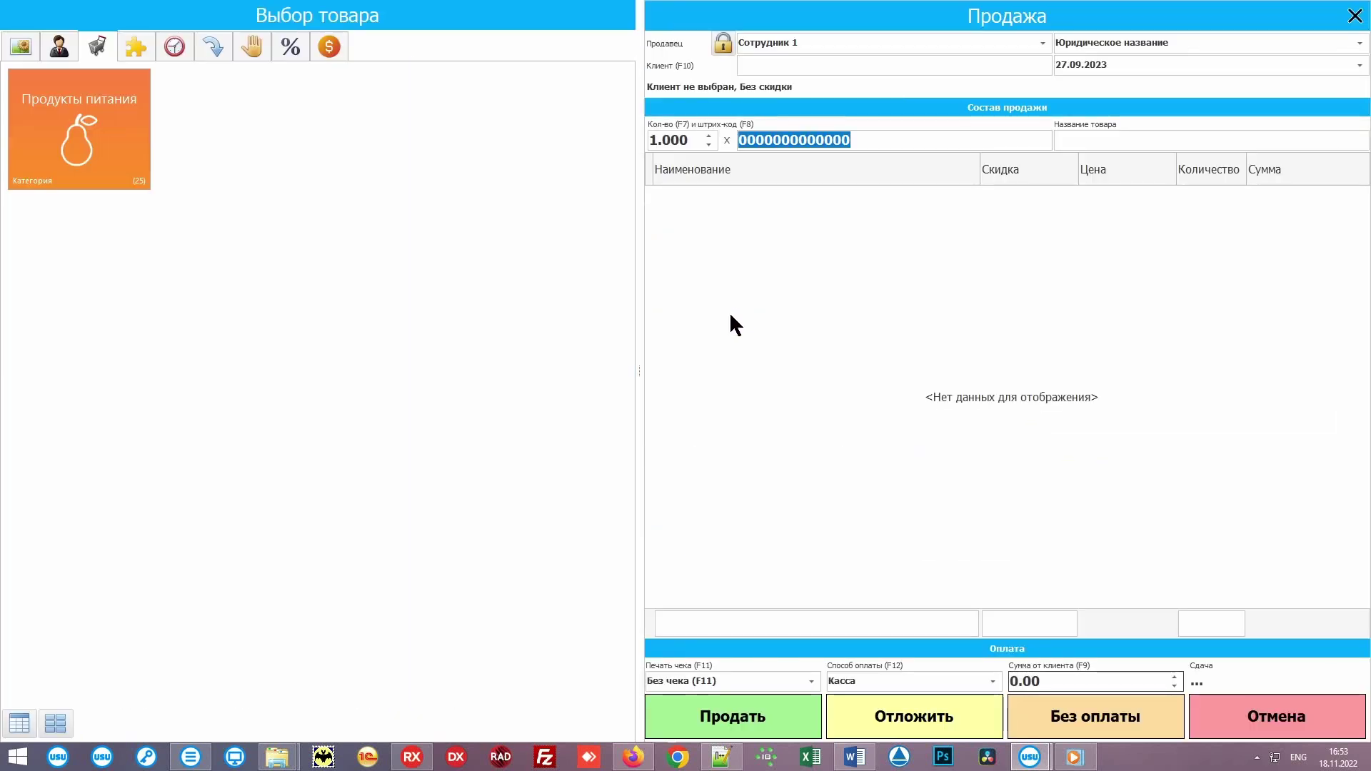
pyautogui.write('01')
pyautogui.press('Return')
pyautogui.write('02')
pyautogui.press('Return')
pyautogui.write('03')
pyautogui.press('Return')
pyautogui.write('04')
pyautogui.press('Return')
pyautogui.write('05')
pyautogui.press('Return')
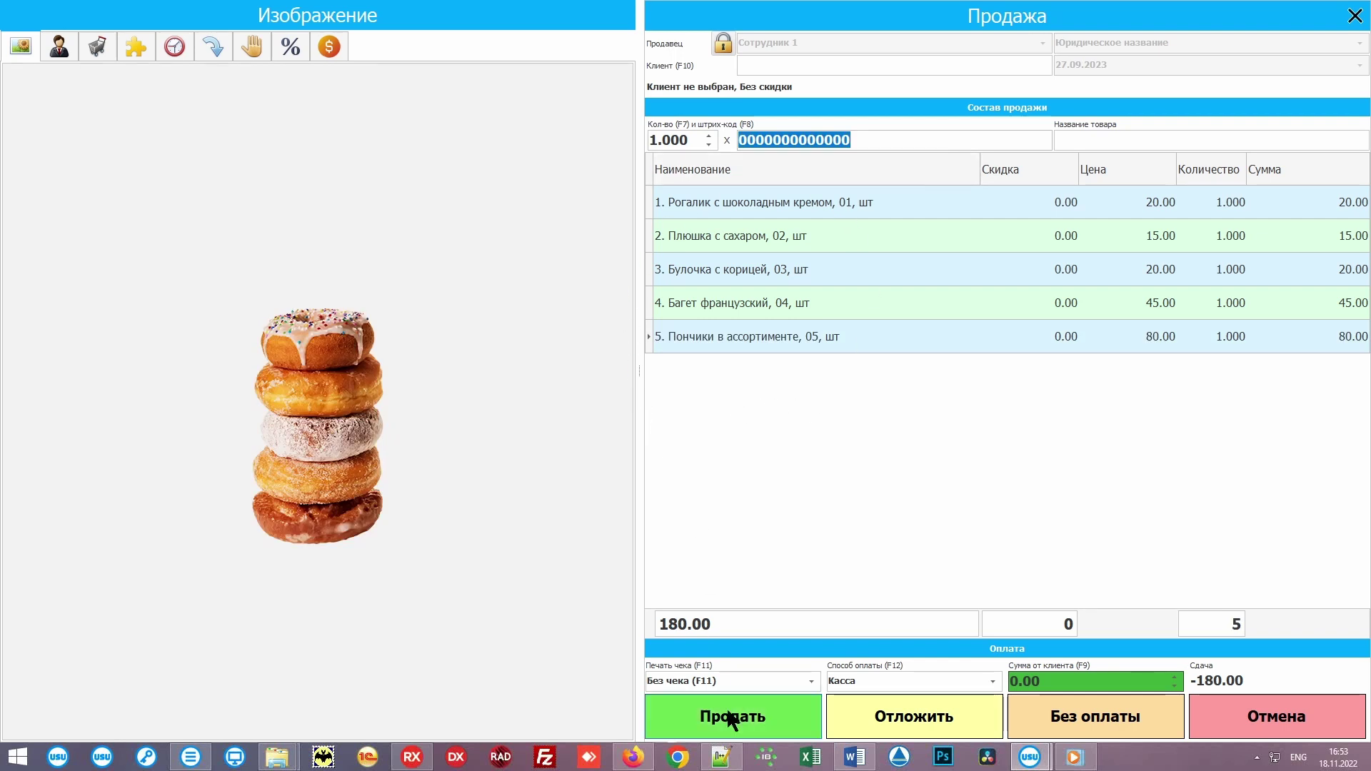
pyautogui.click(774, 718)
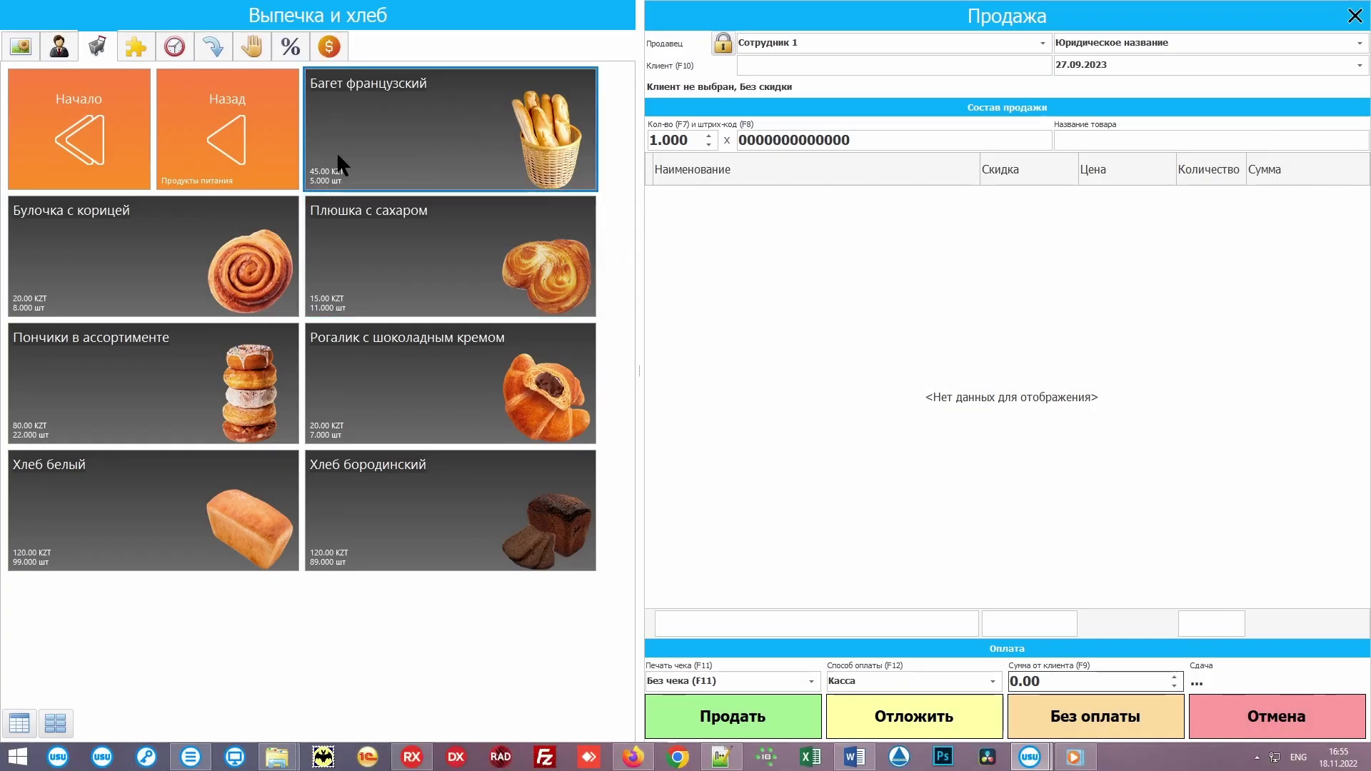
# Step: Add 1 Багет, 2 Булочка с корицей, 2 Плюшка, 3 Рогалик from tiles and sell for 175.00
pyautogui.click(468, 105)
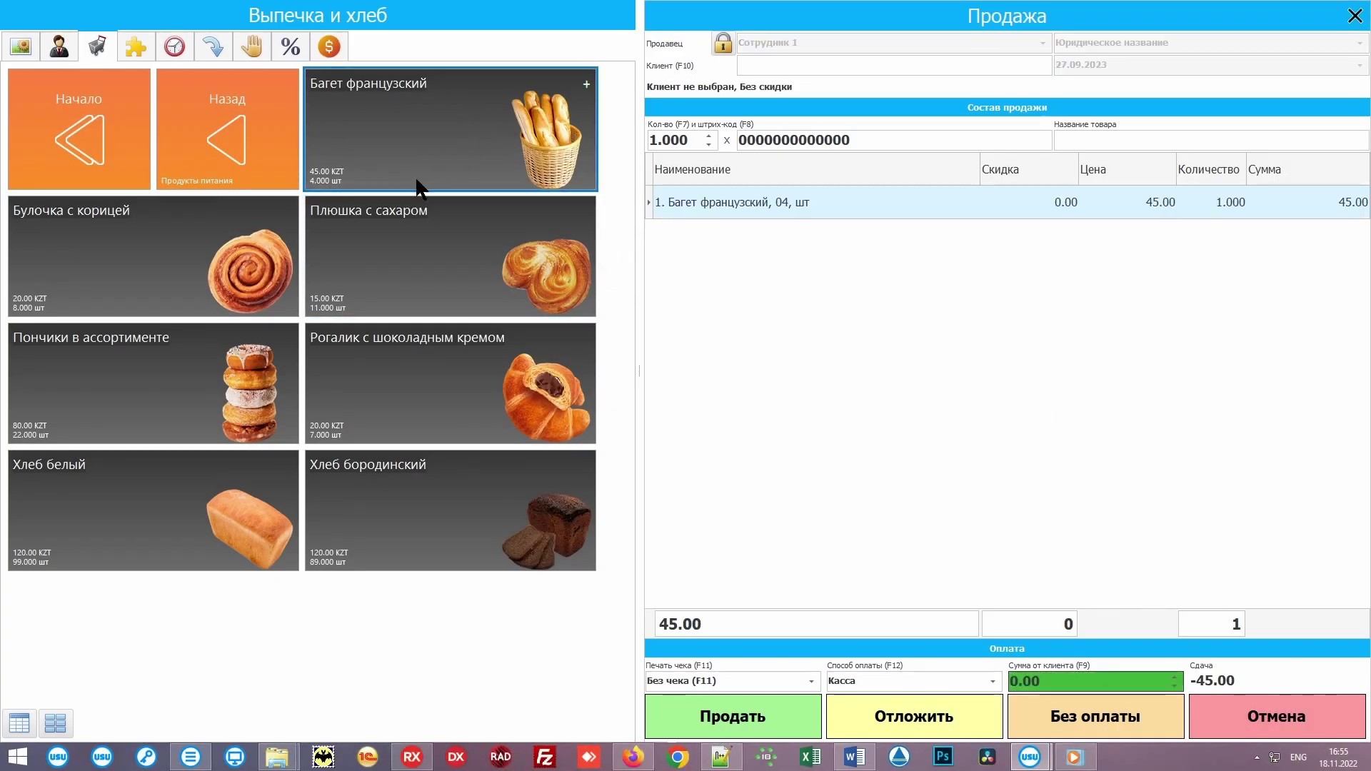
pyautogui.click(184, 252)
pyautogui.click(184, 251)
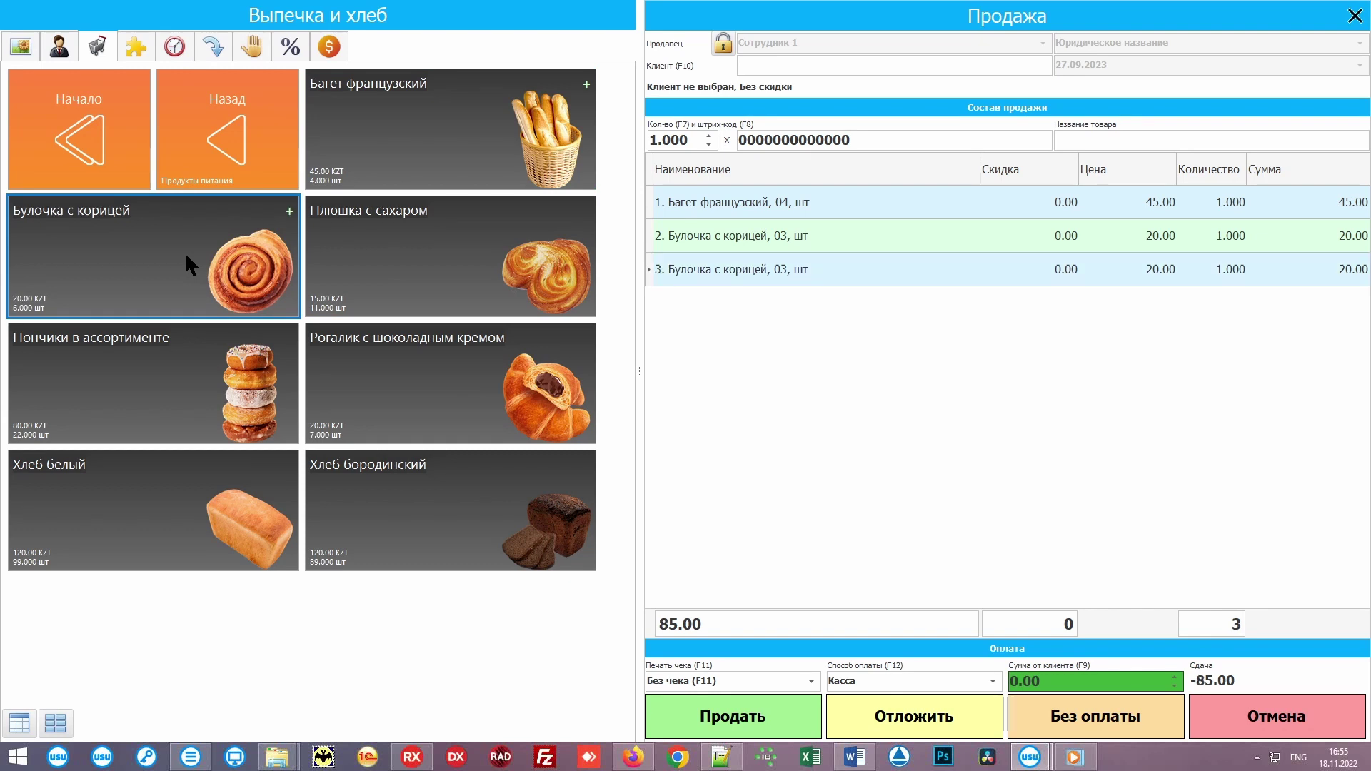
pyautogui.click(432, 238)
pyautogui.click(433, 239)
pyautogui.click(404, 379)
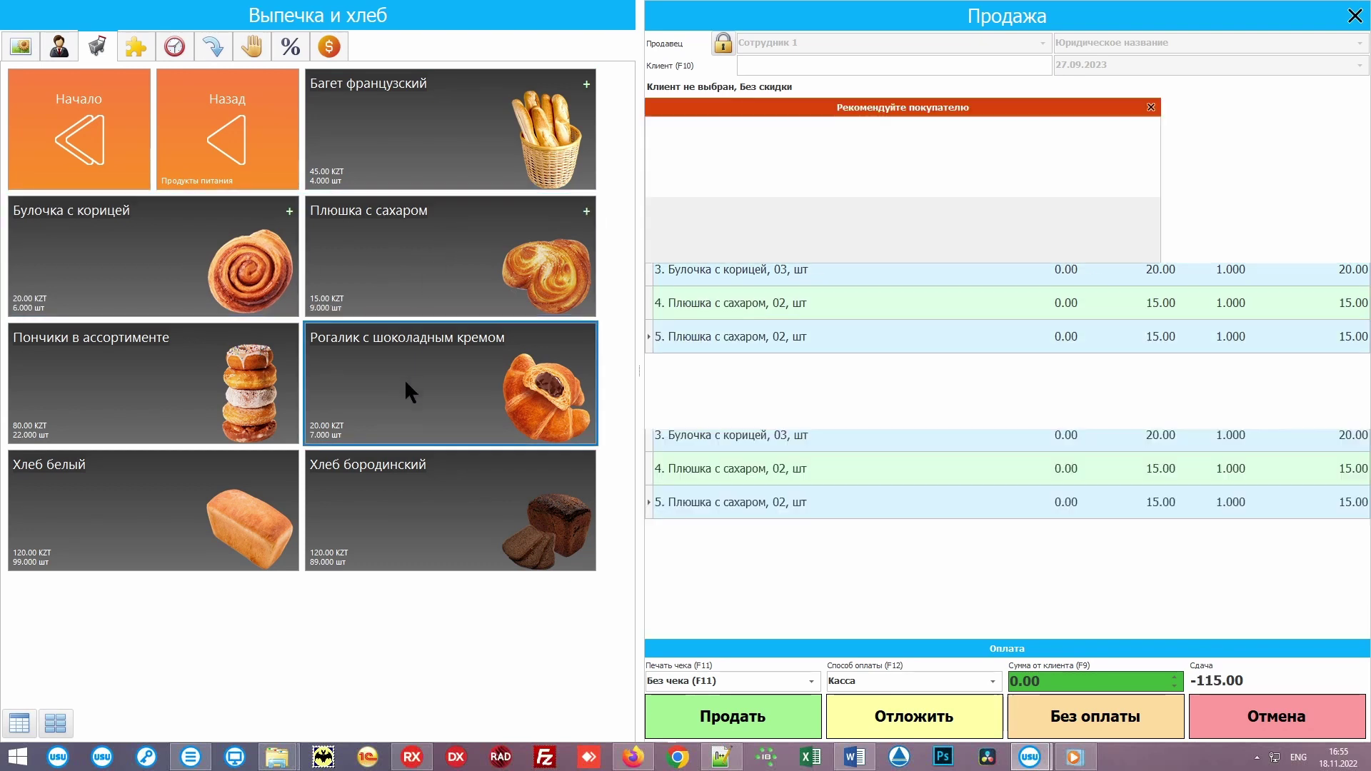
pyautogui.click(404, 378)
pyautogui.click(404, 378)
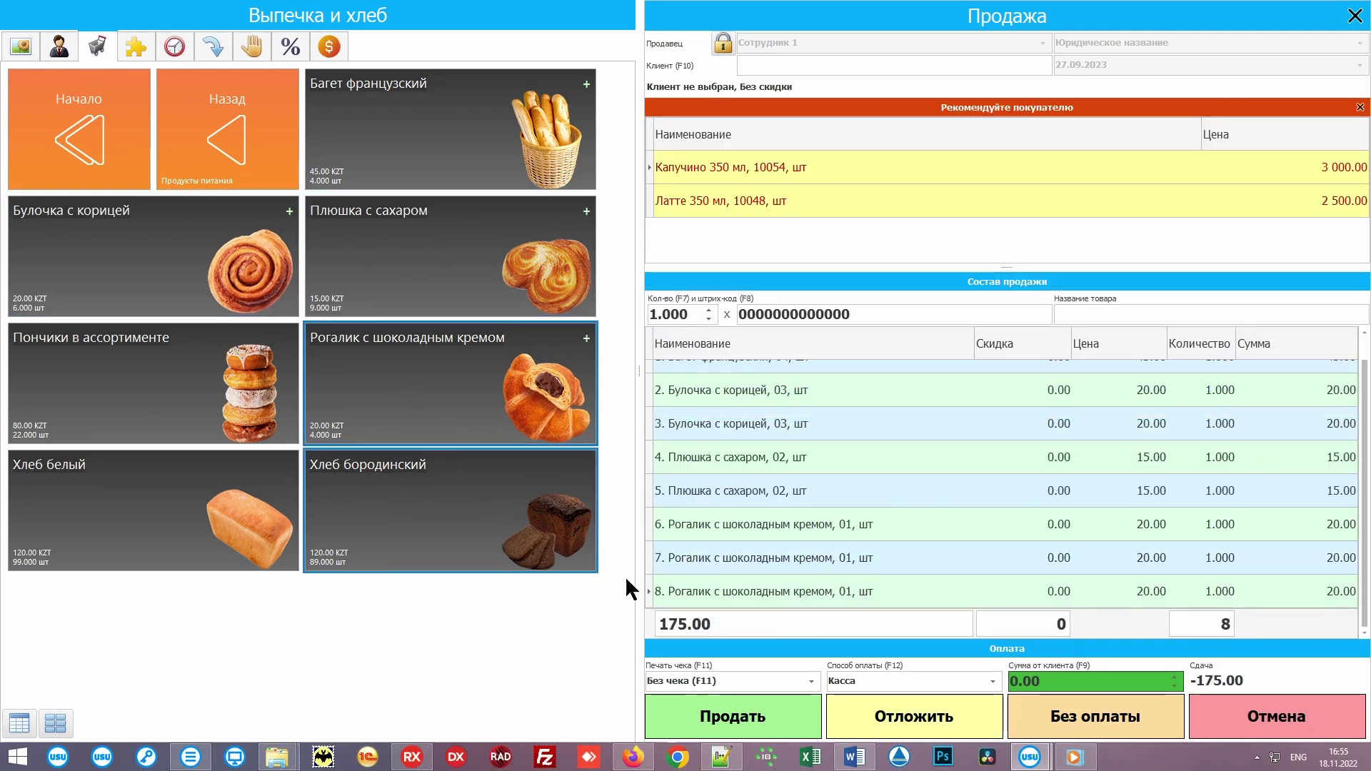
pyautogui.click(766, 717)
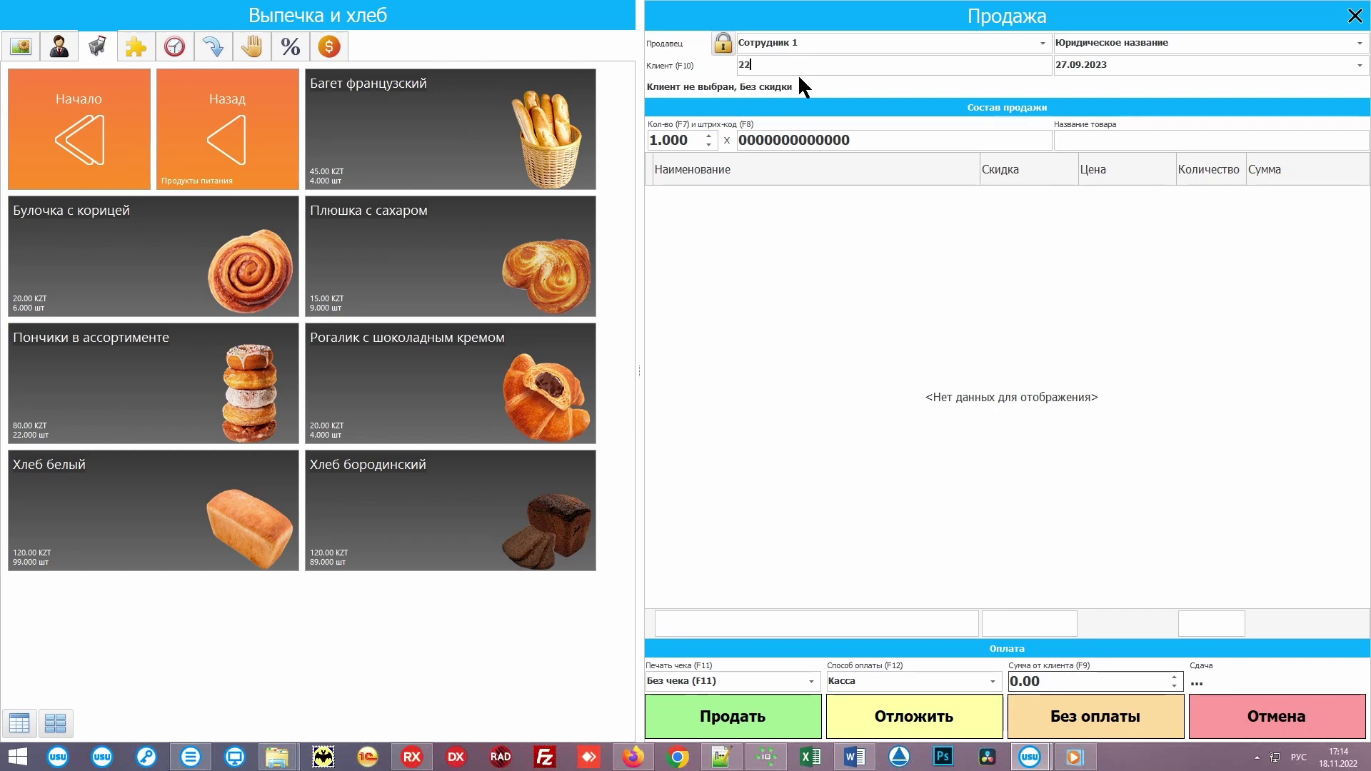
# Step: Open the client list with F10 and pick the VIP client for the sale
pyautogui.press('F10')
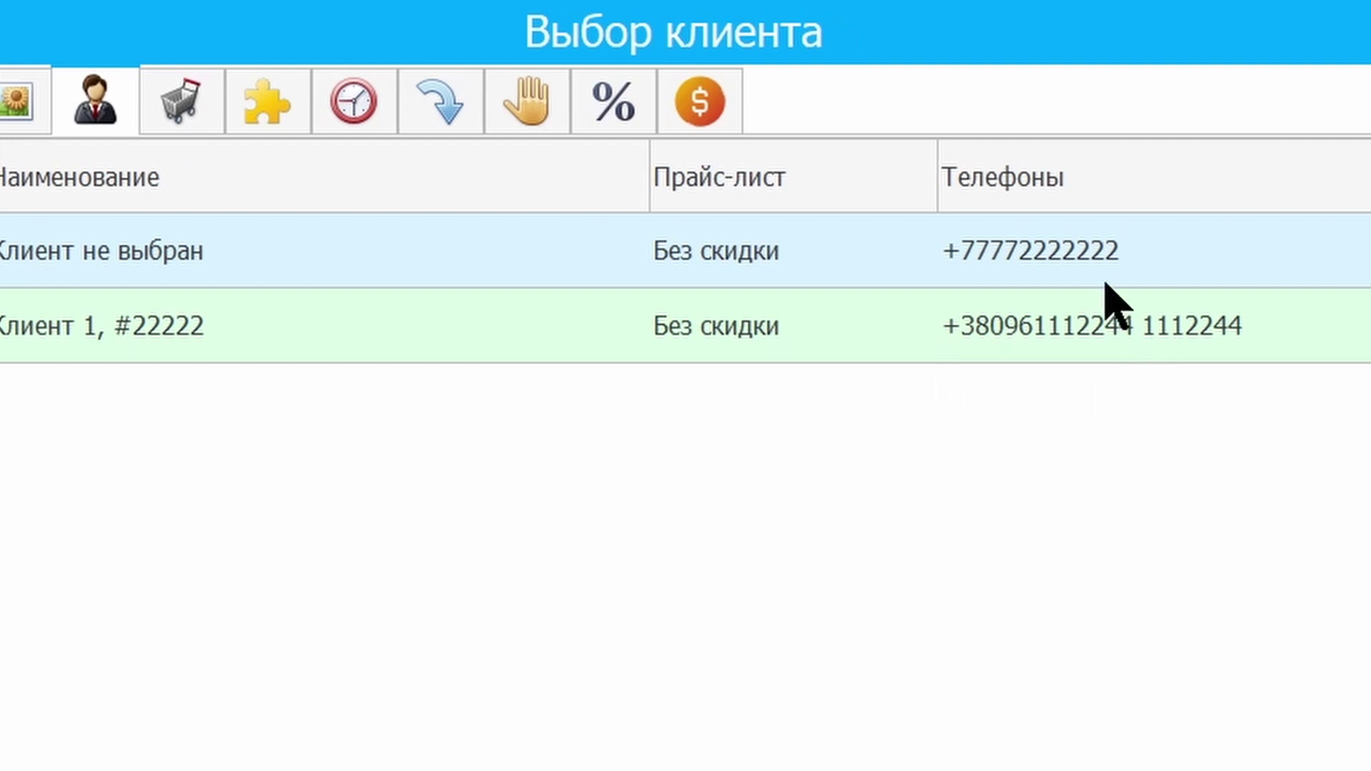
pyautogui.doubleClick(764, 297)
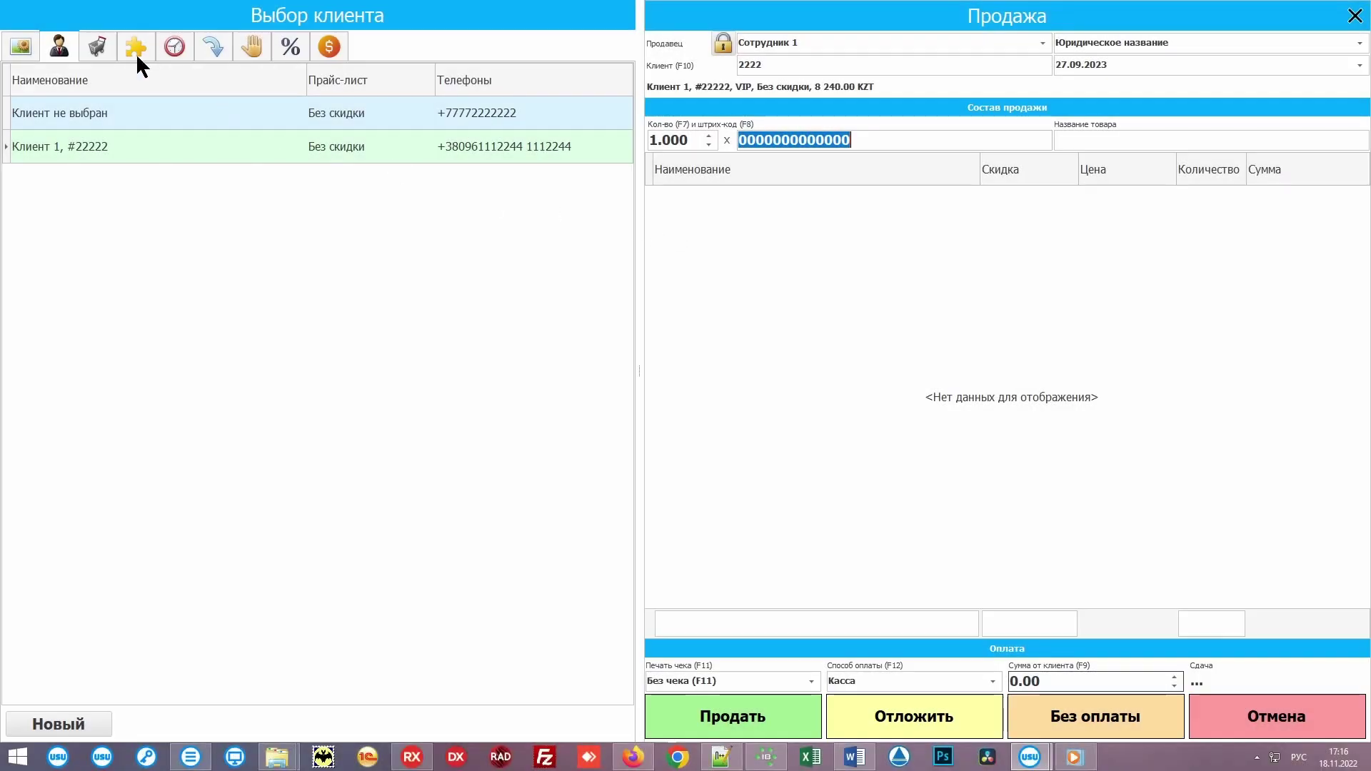
# Step: From Выпечка и хлеб, add two Рогалик с шоколадным кремом and three Пончики в ассортименте
pyautogui.click(97, 47)
pyautogui.click(114, 100)
pyautogui.click(228, 136)
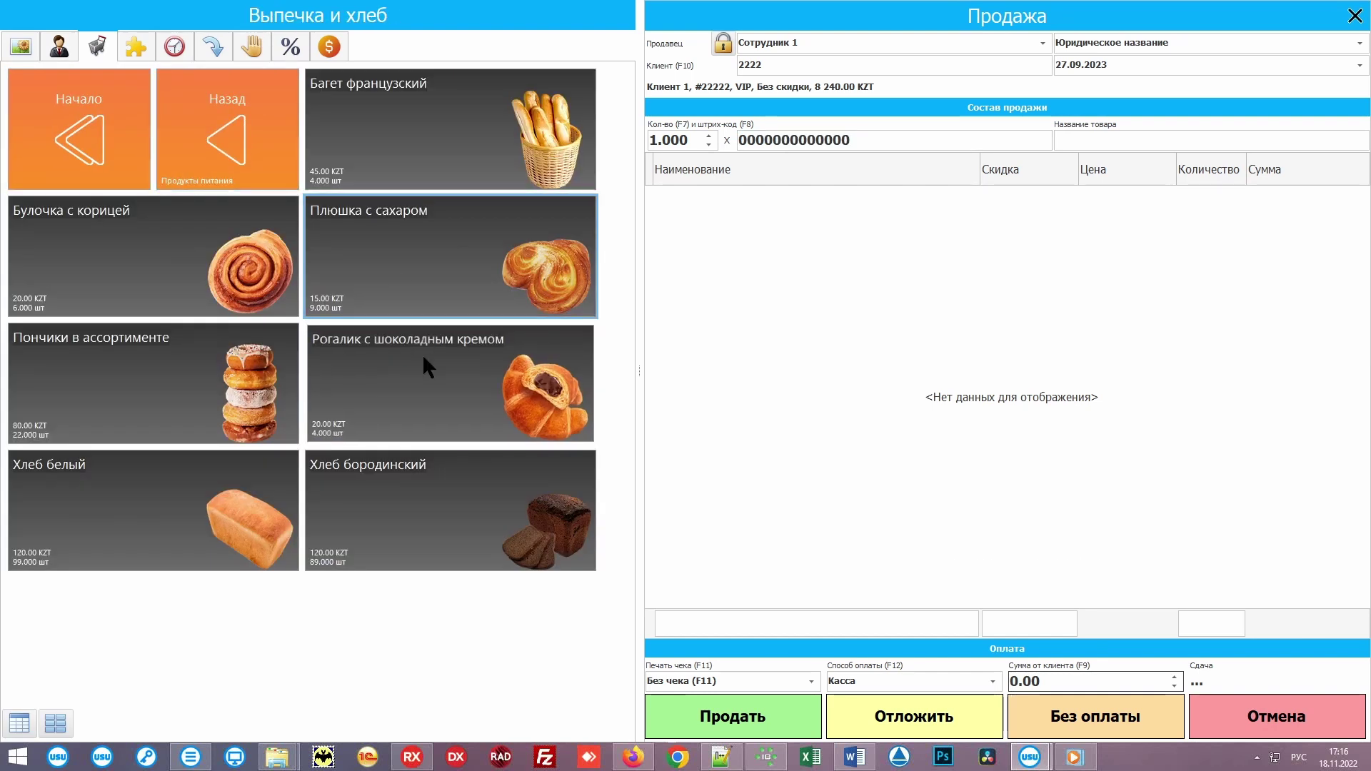
pyautogui.click(422, 354)
pyautogui.click(422, 354)
pyautogui.click(422, 354)
pyautogui.click(191, 357)
pyautogui.click(193, 357)
pyautogui.click(194, 358)
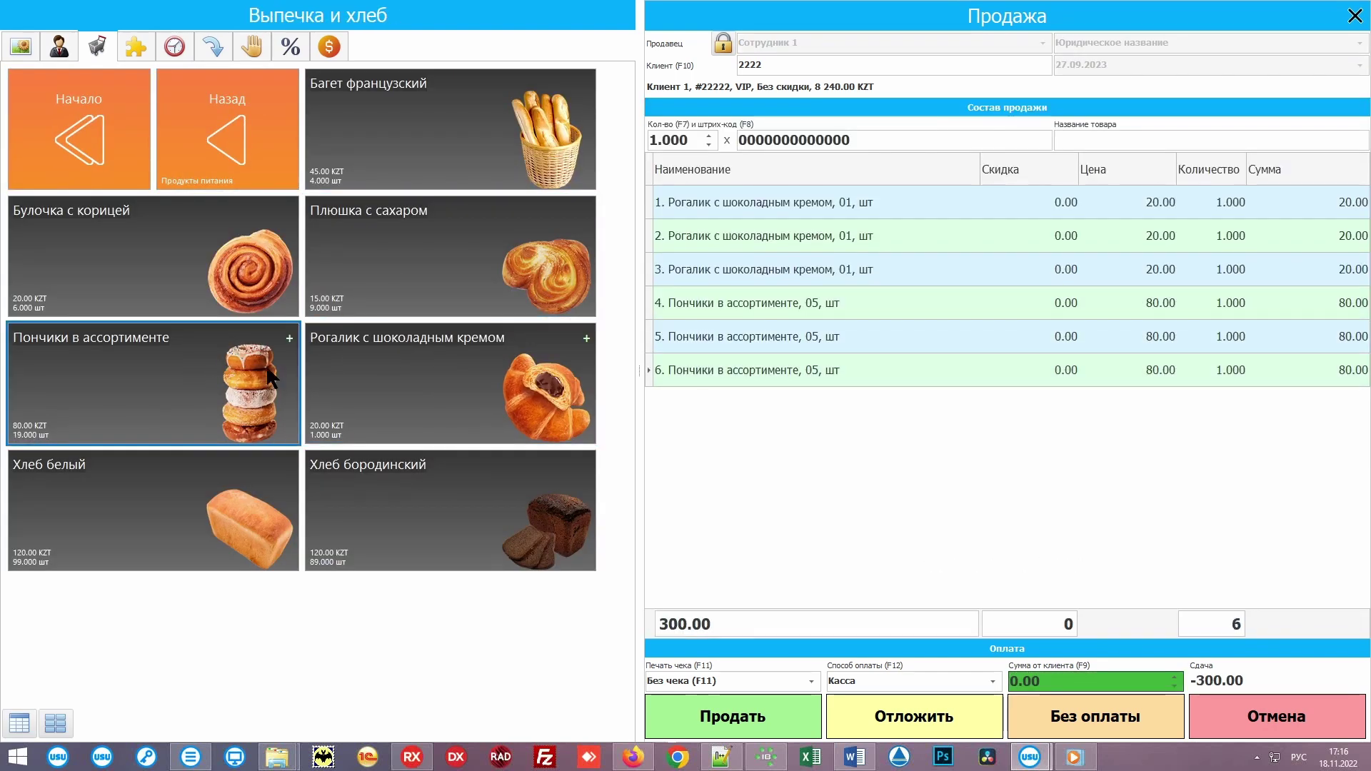
# Step: Record a 150.00 bonus payment, enter 150 received from the client, and complete the sale
pyautogui.click(325, 43)
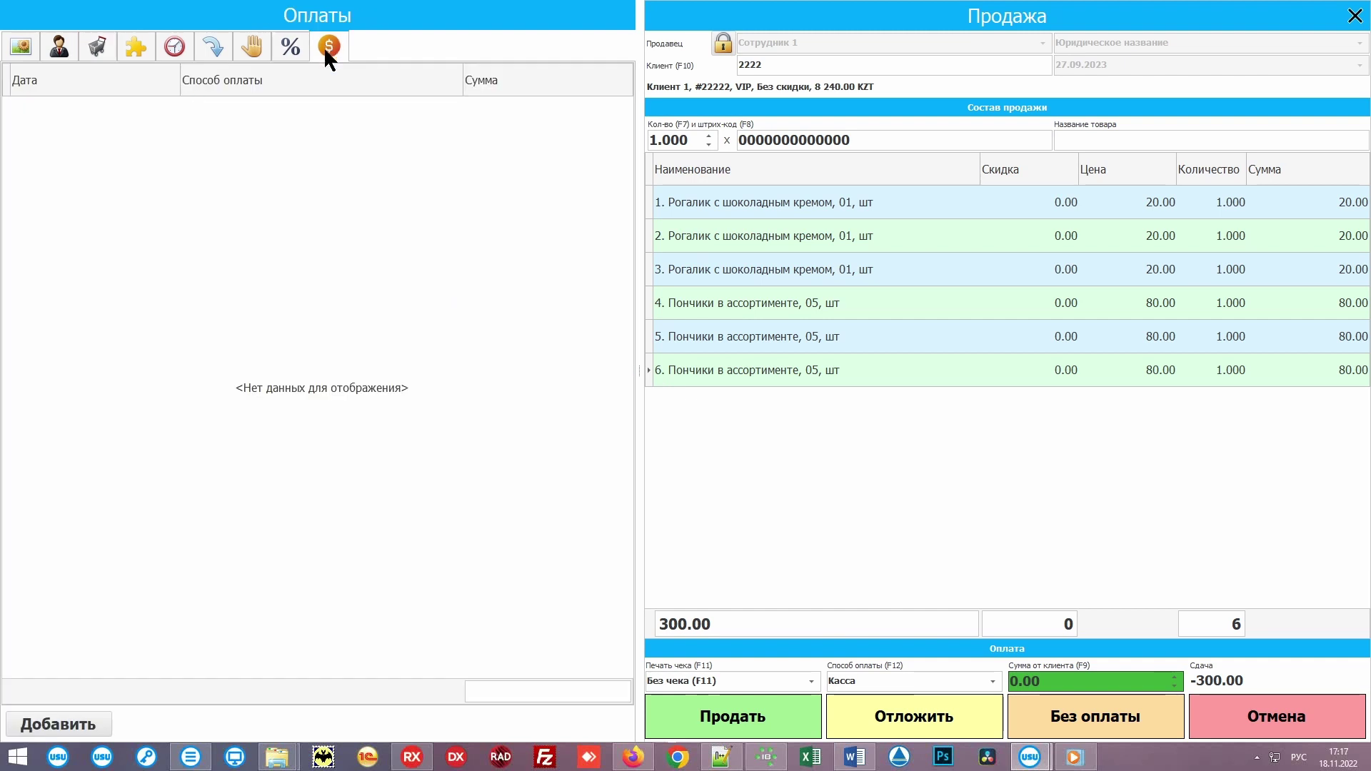
pyautogui.click(47, 717)
pyautogui.write('150')
pyautogui.click(76, 725)
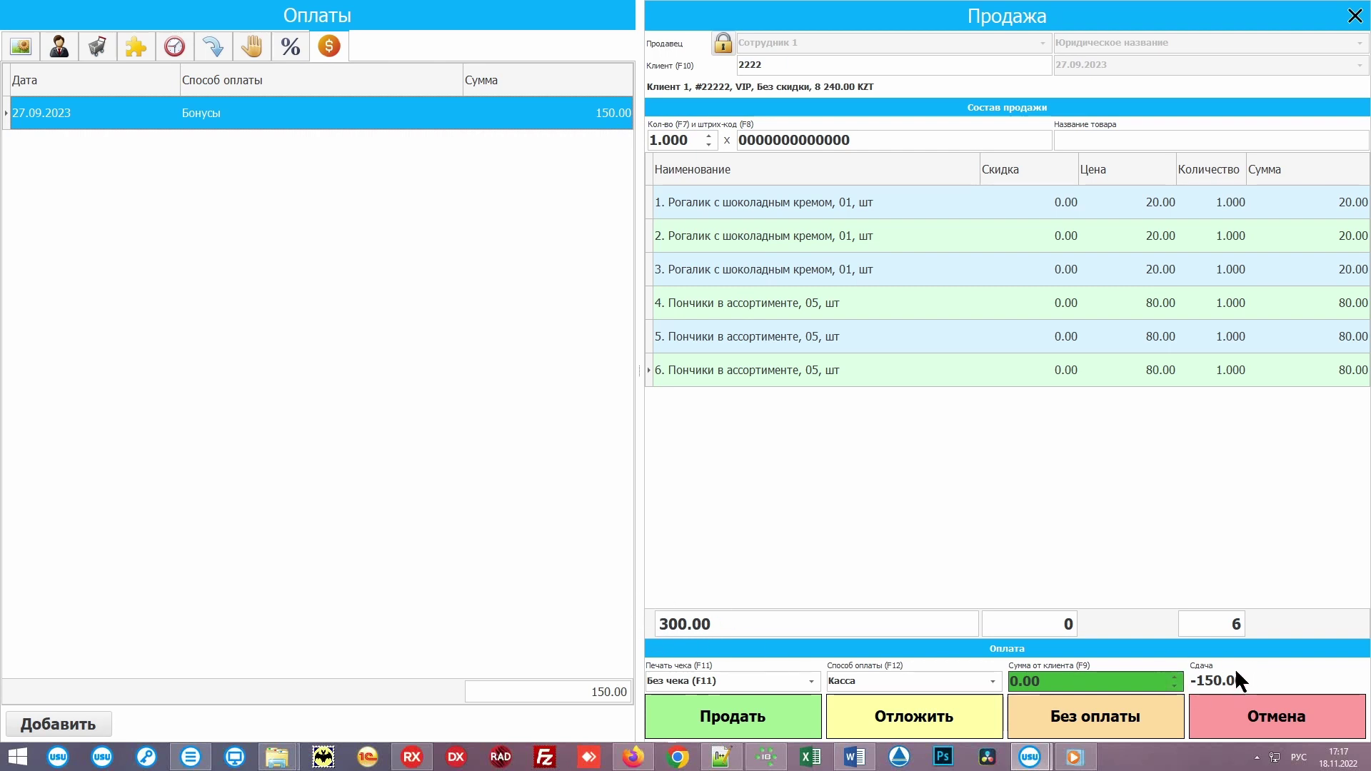
pyautogui.click(1052, 679)
pyautogui.write('150')
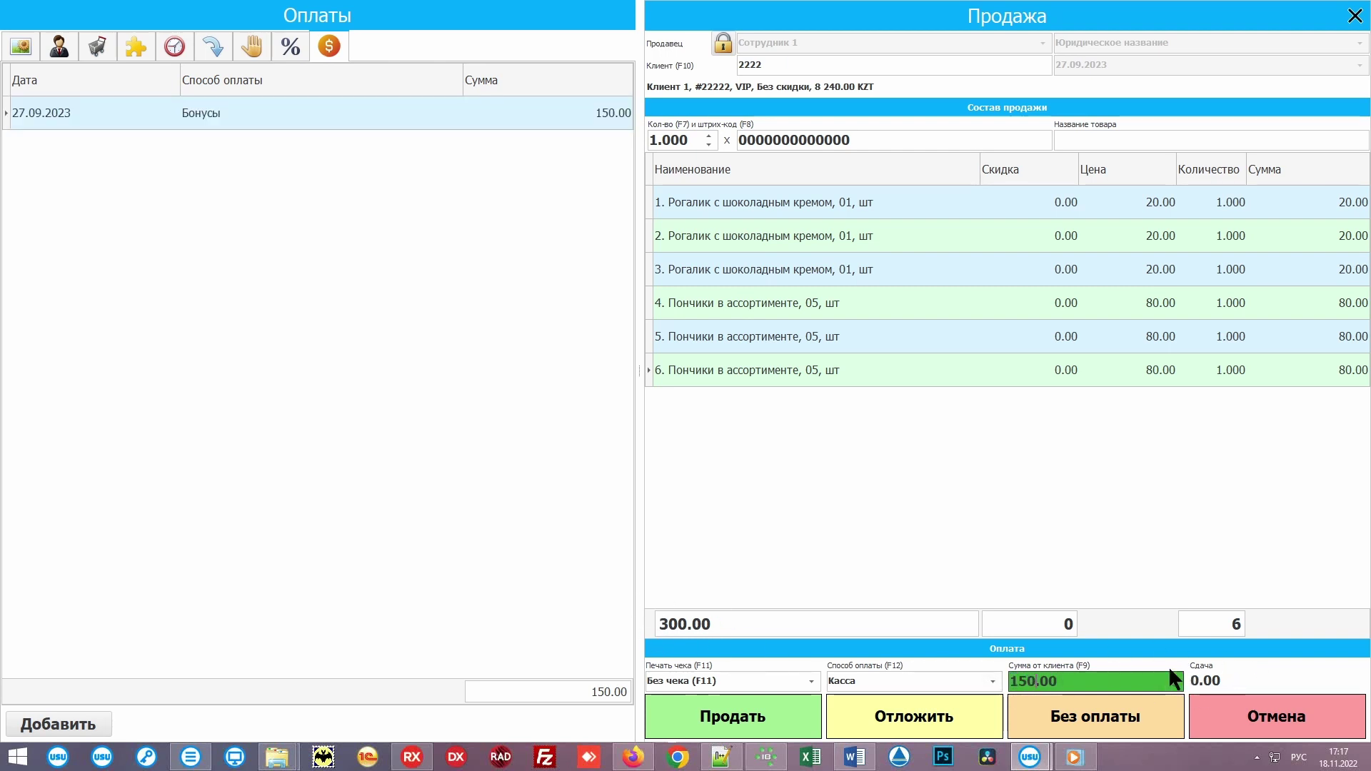
pyautogui.click(734, 719)
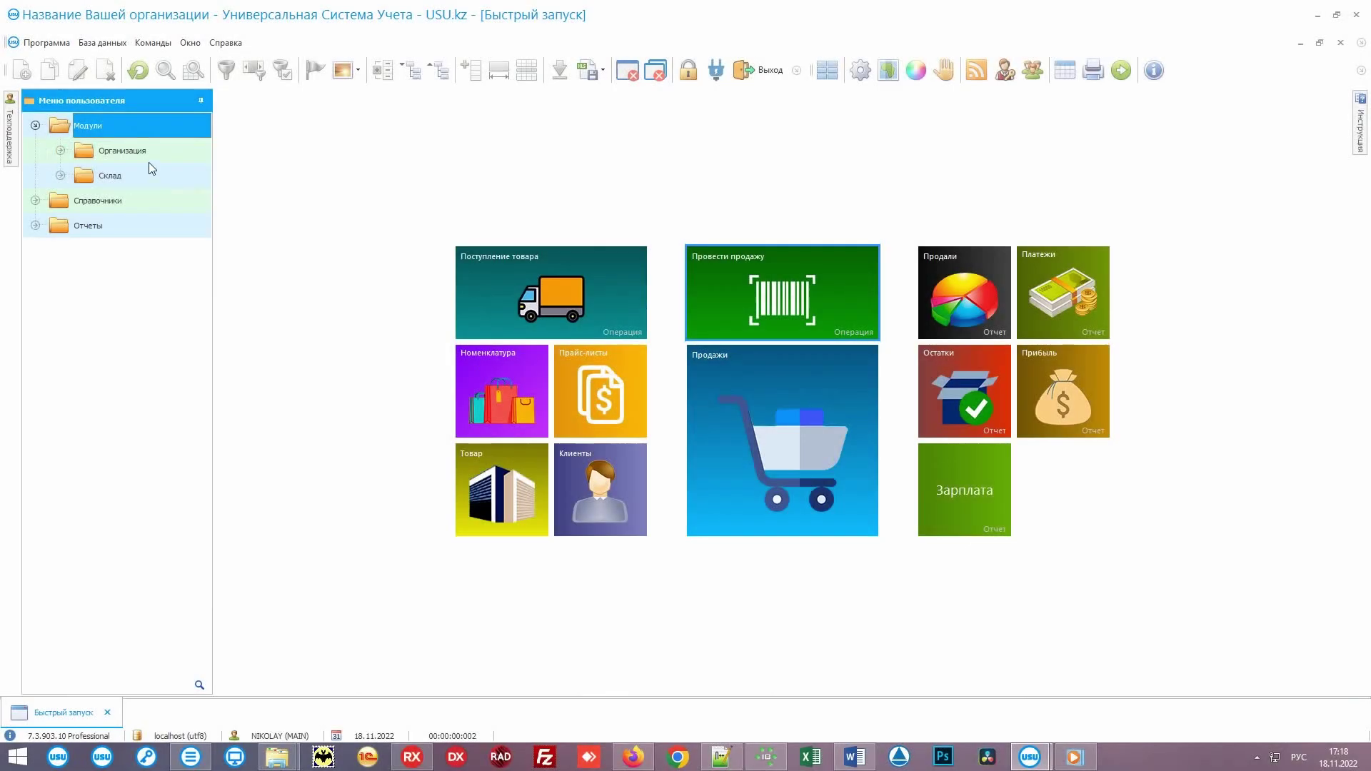
# Step: Open the Рассылка module under Организация and start a mailing run
pyautogui.click(149, 152)
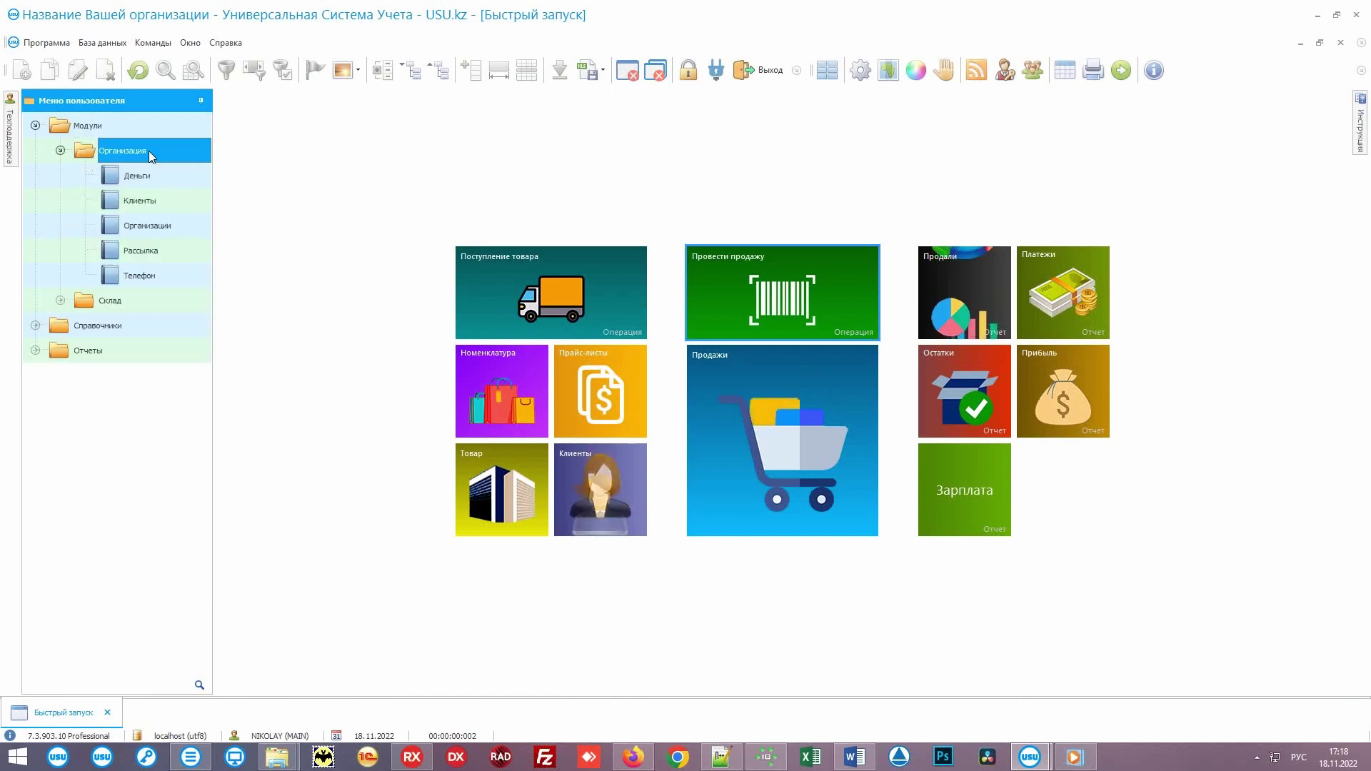
pyautogui.click(169, 252)
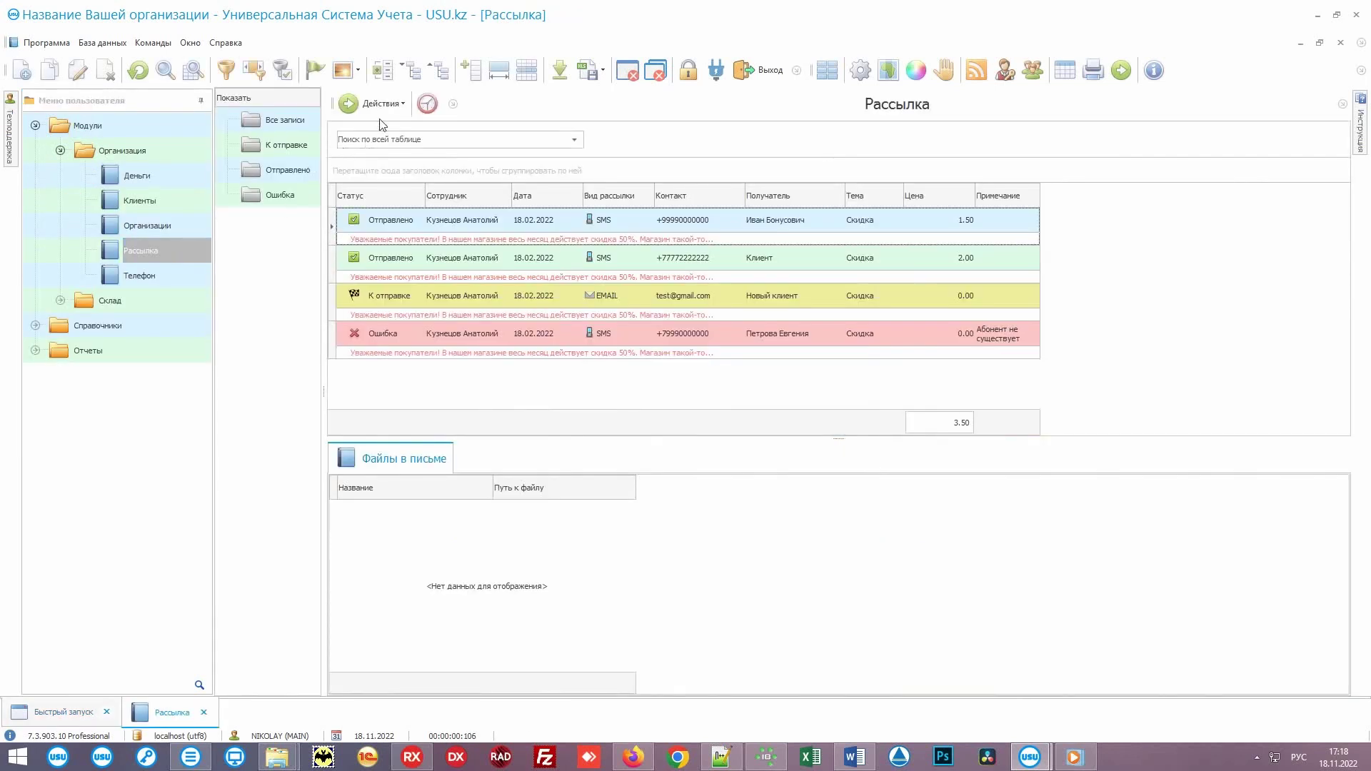
pyautogui.click(378, 104)
pyautogui.click(475, 143)
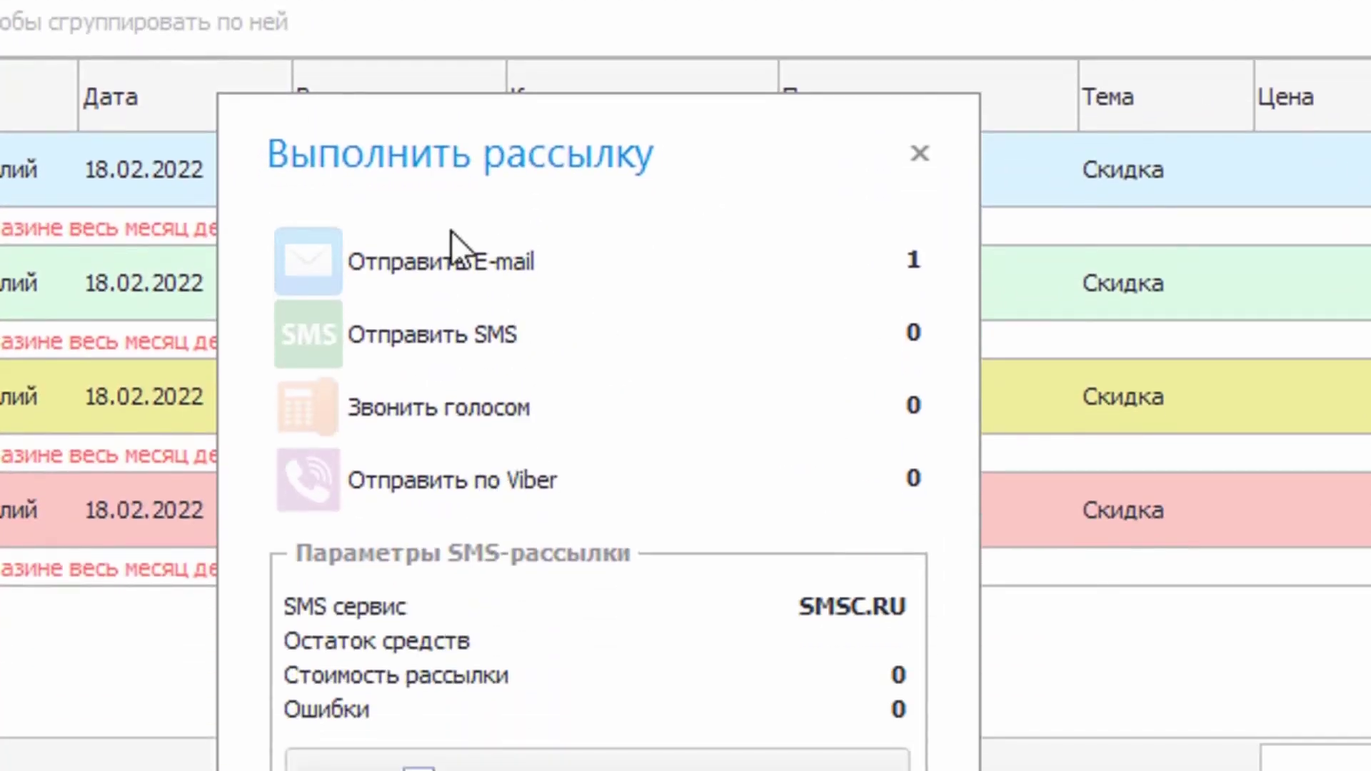
# Step: Enable SMS, E-mail, Viber and voice-call channels, then show the bakery products category
pyautogui.click(555, 333)
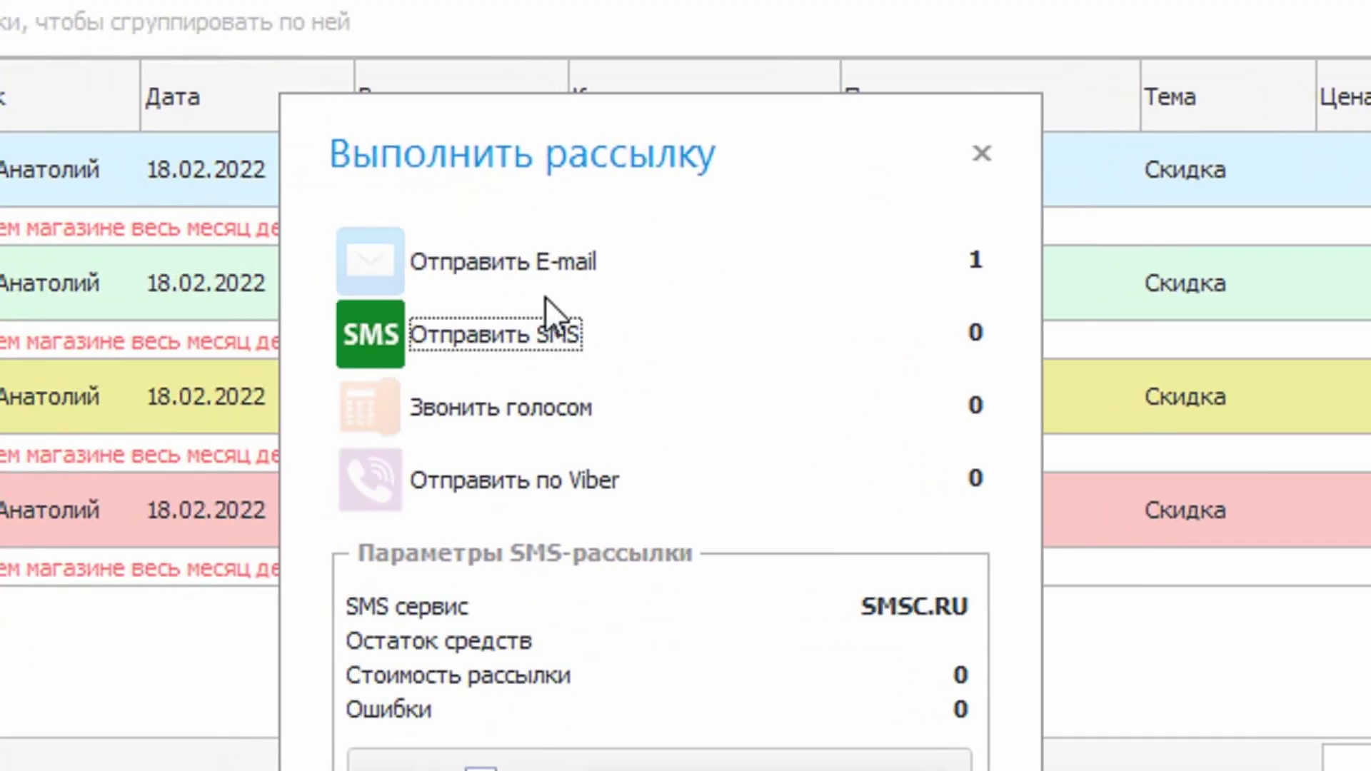
pyautogui.click(543, 273)
pyautogui.click(543, 471)
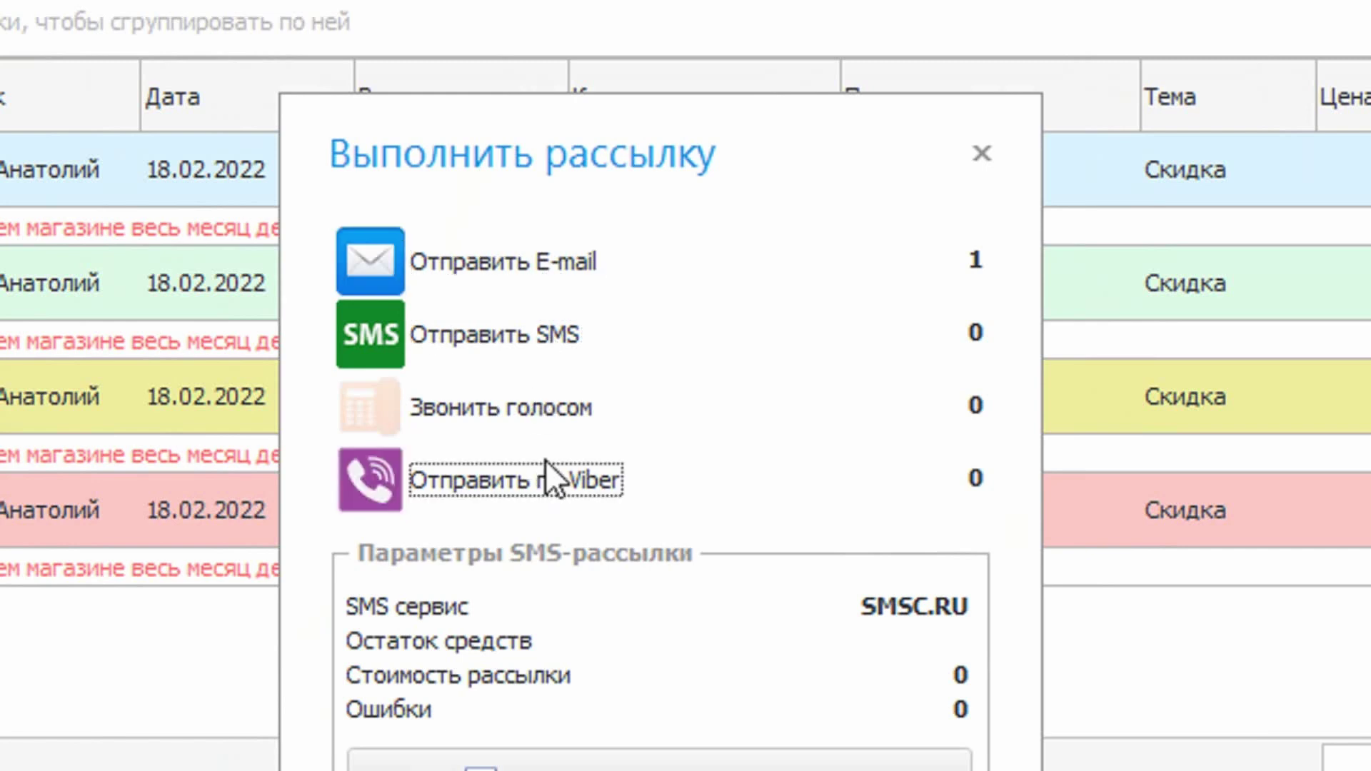
pyautogui.click(564, 404)
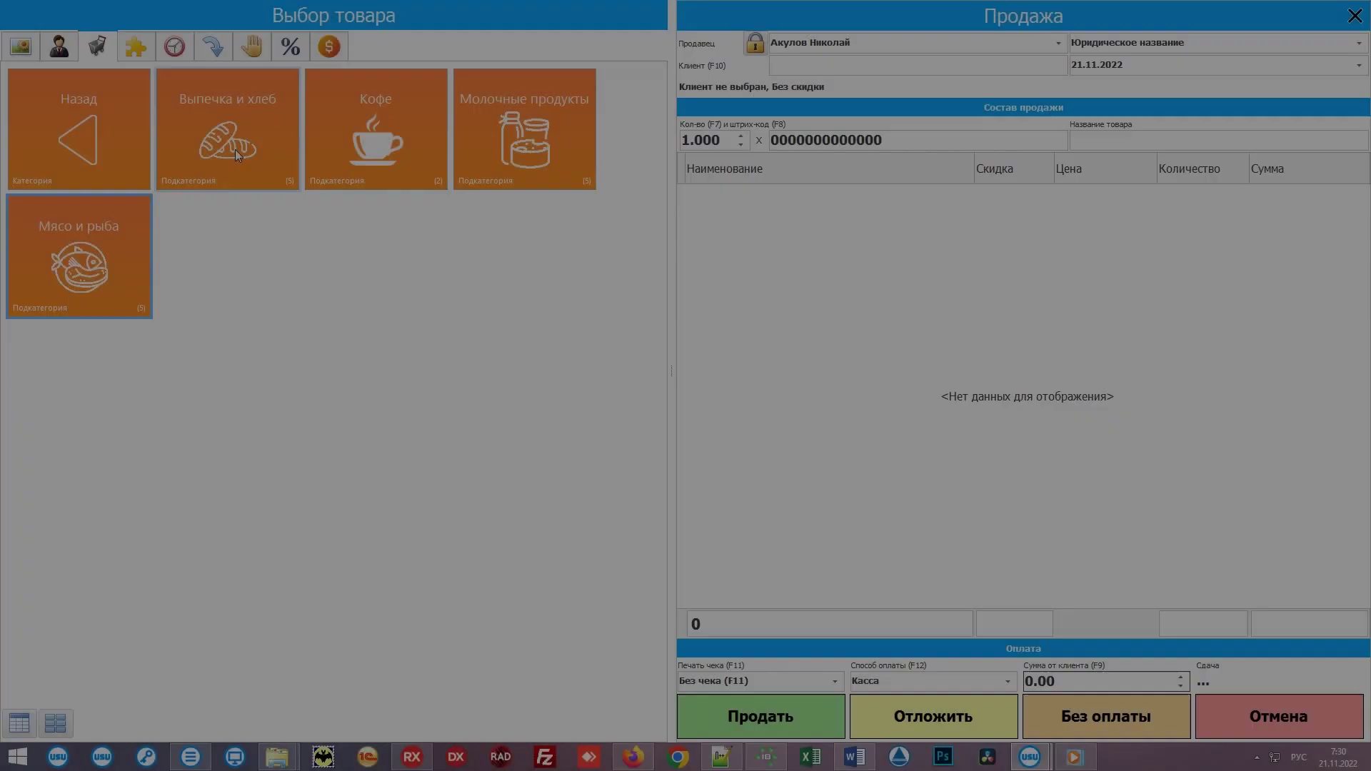
pyautogui.click(237, 123)
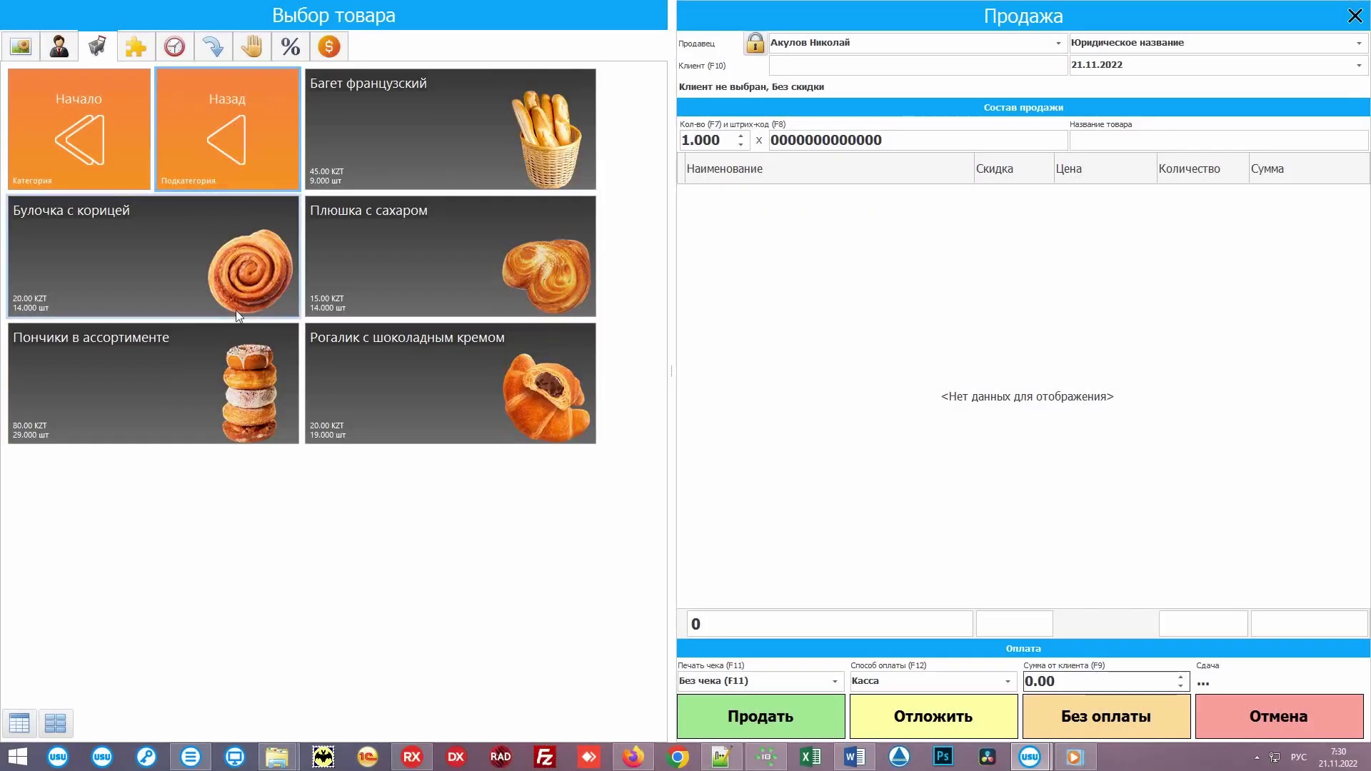
# Step: Add a Рогалик and the recommended Латте 350 мл, then show the latte's Модификаторы
pyautogui.click(448, 362)
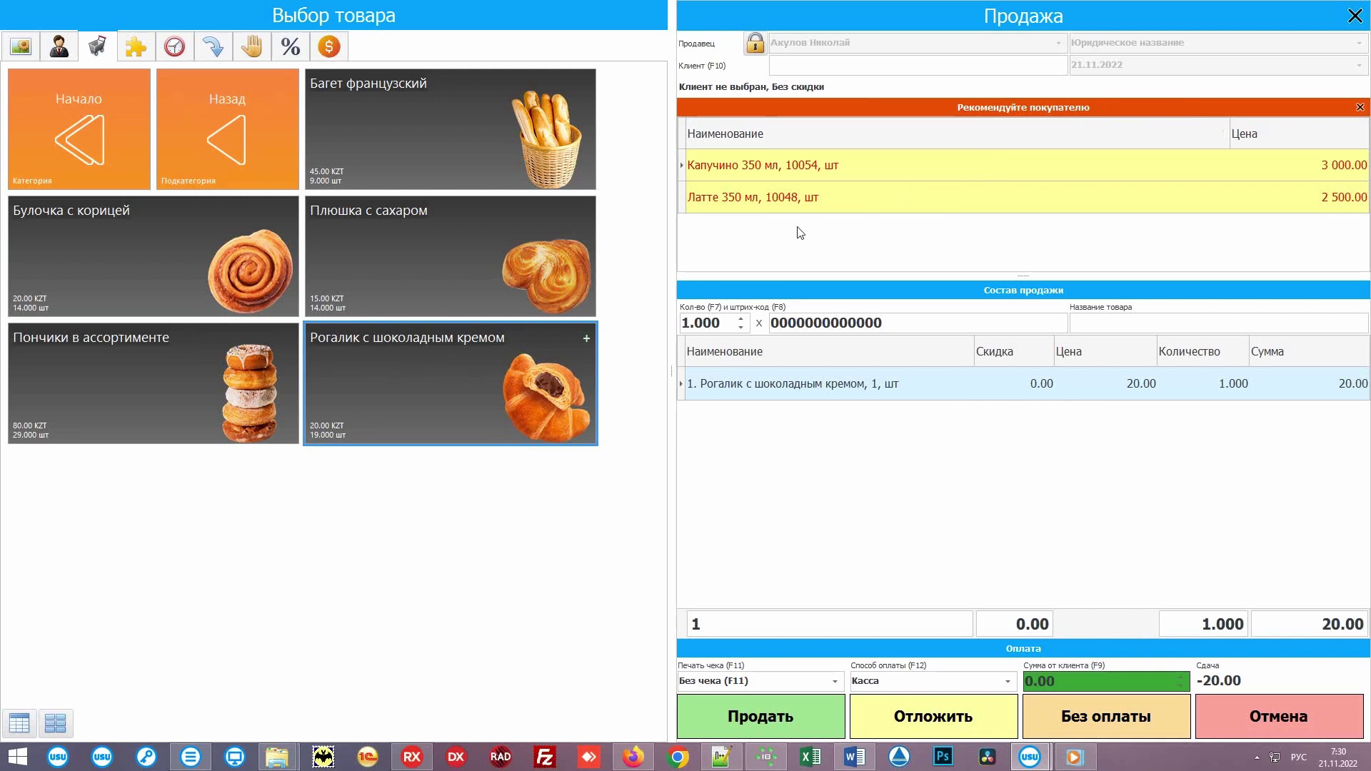
pyautogui.doubleClick(846, 195)
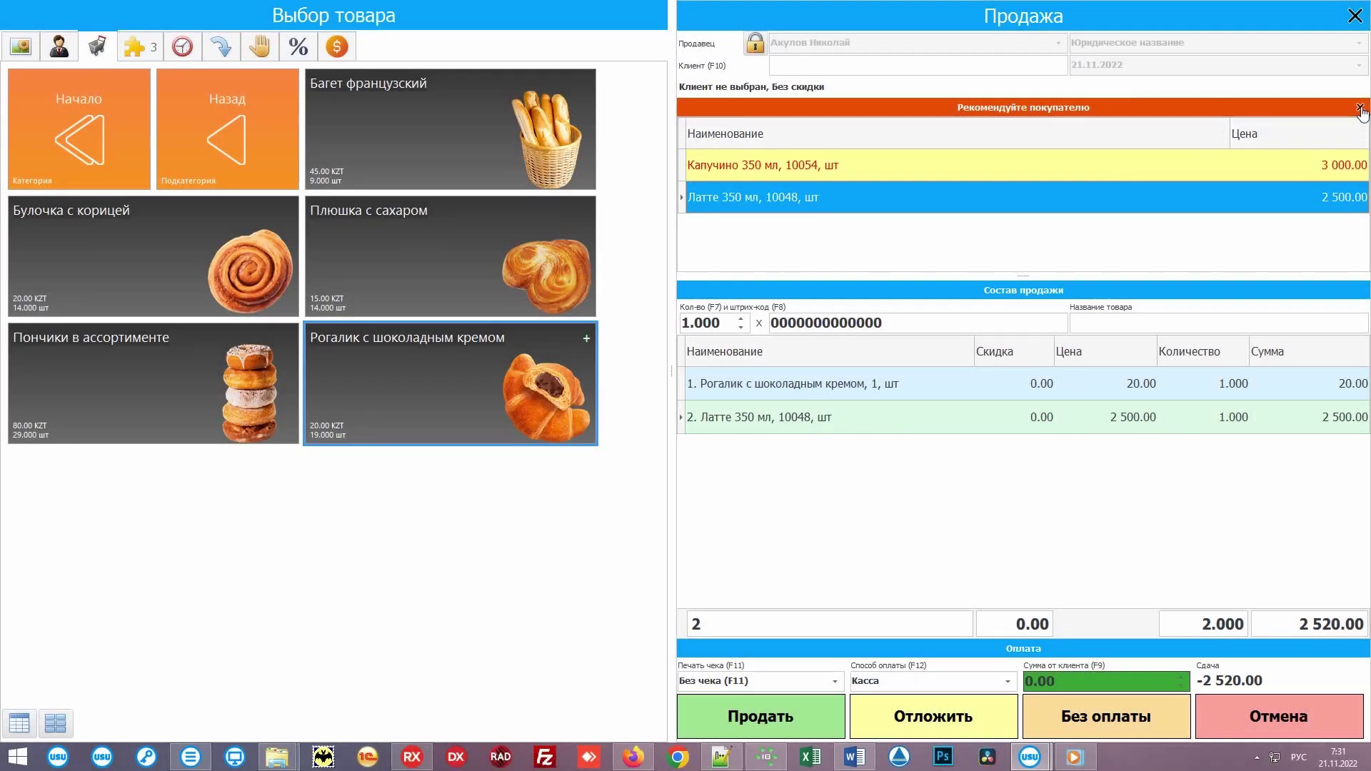
pyautogui.click(1360, 107)
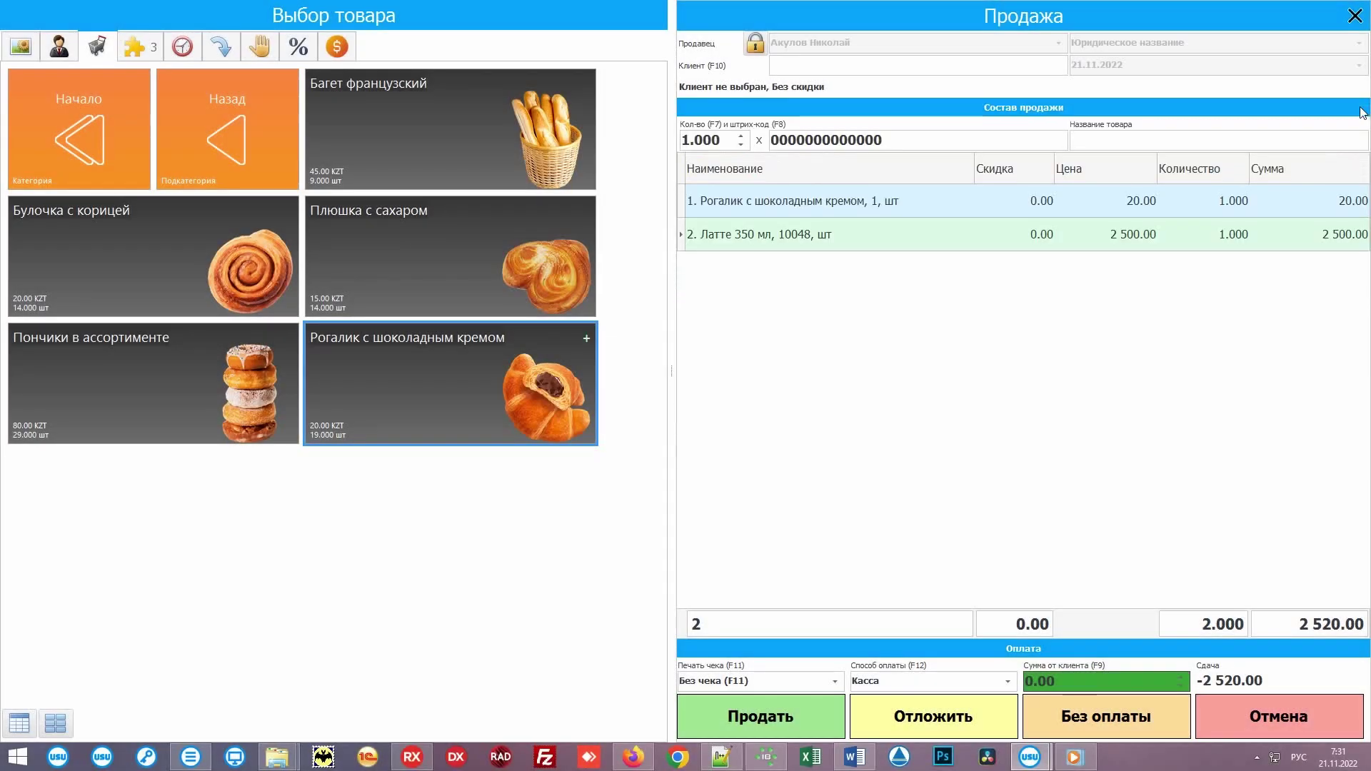
pyautogui.click(716, 245)
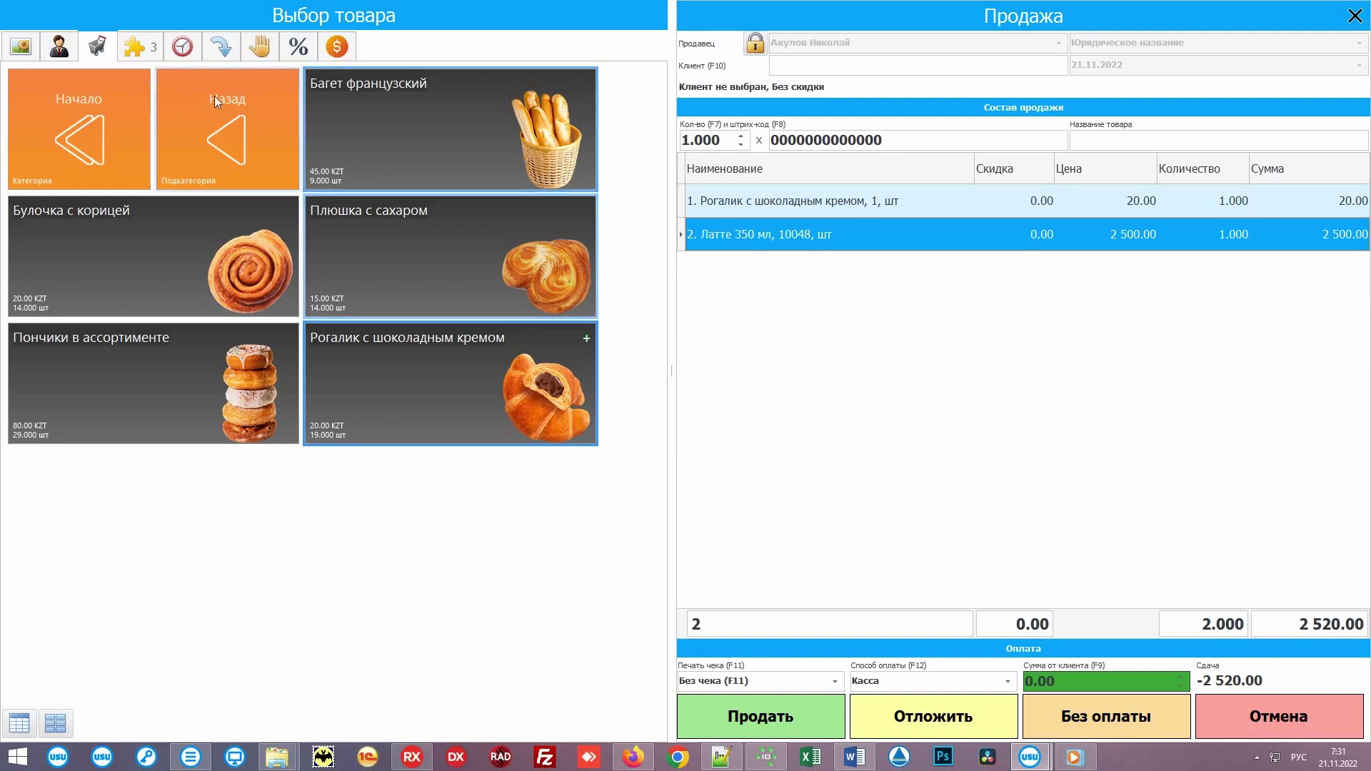
pyautogui.click(134, 48)
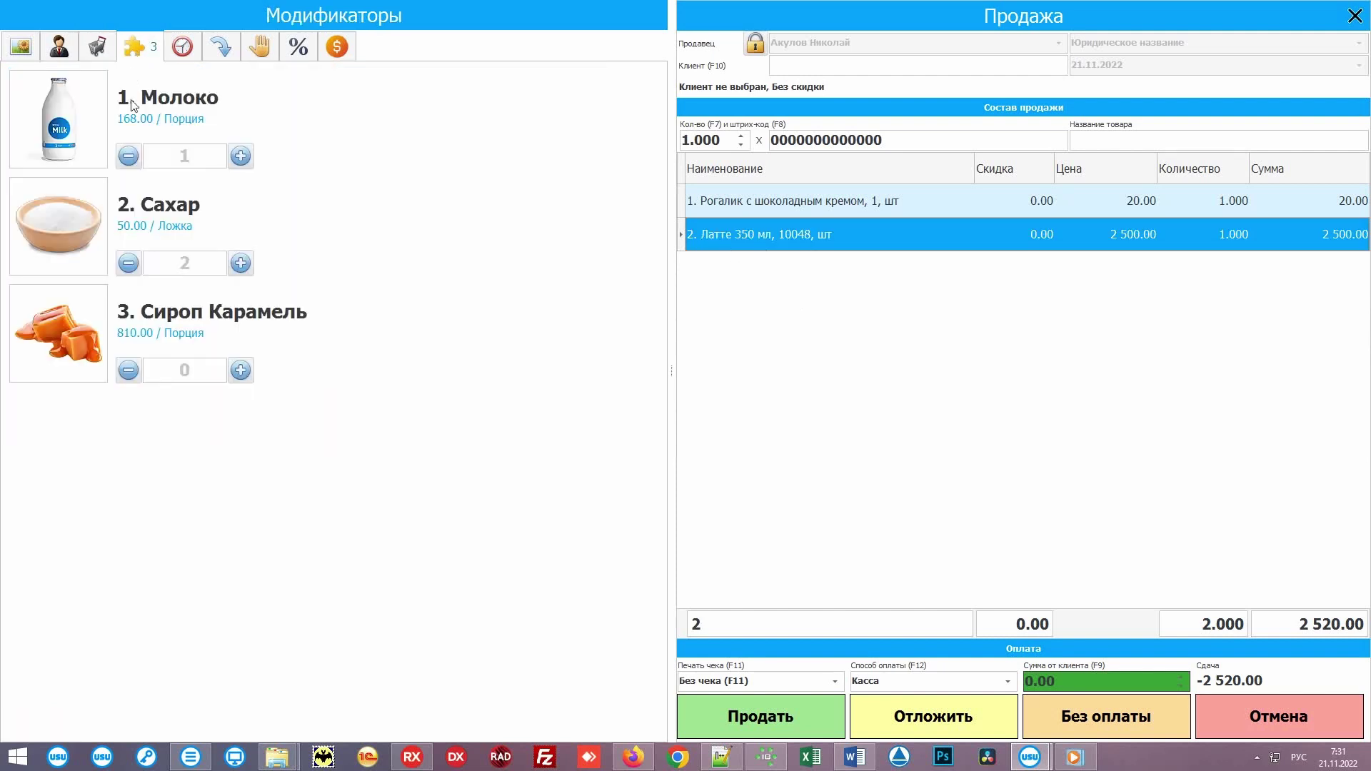
# Step: Add caramel syrup to the latte, reduce its sugar, and complete the 3 330.00 sale
pyautogui.click(241, 370)
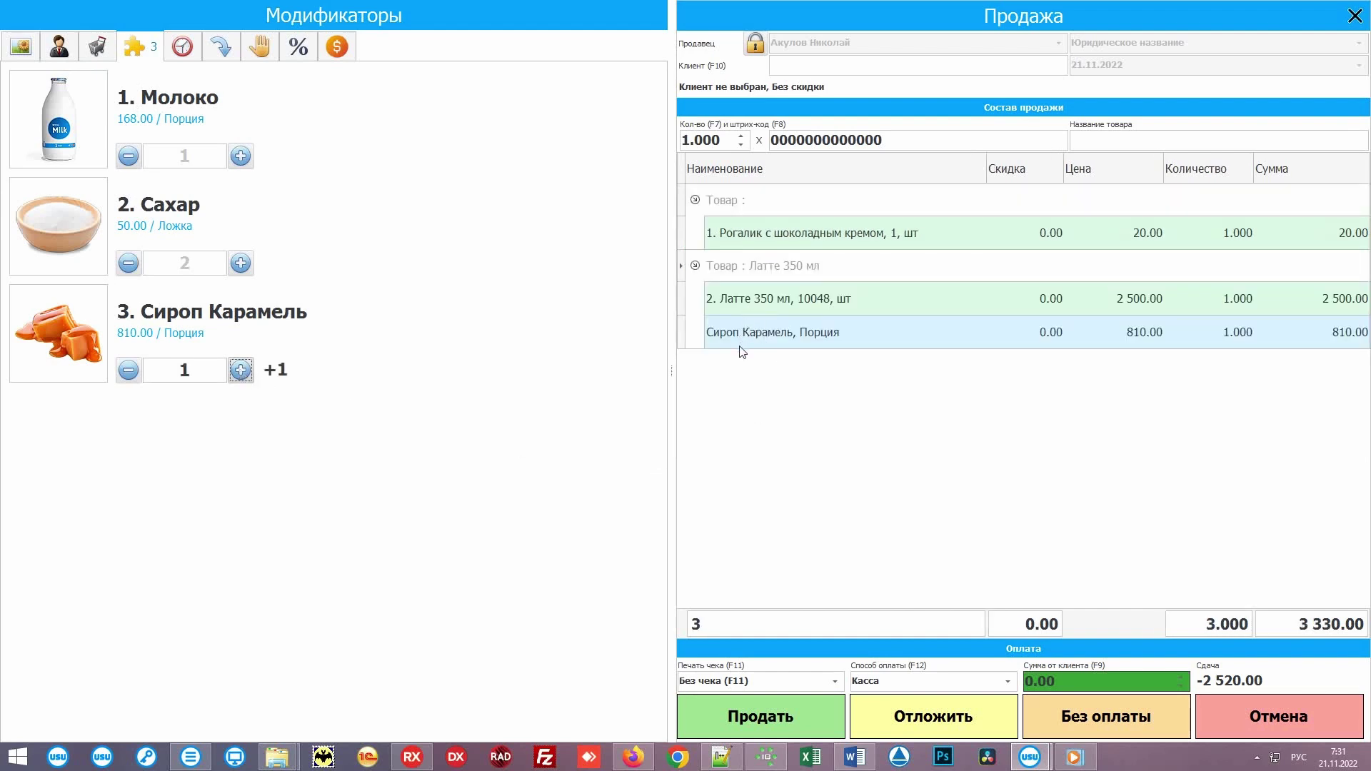
pyautogui.click(129, 264)
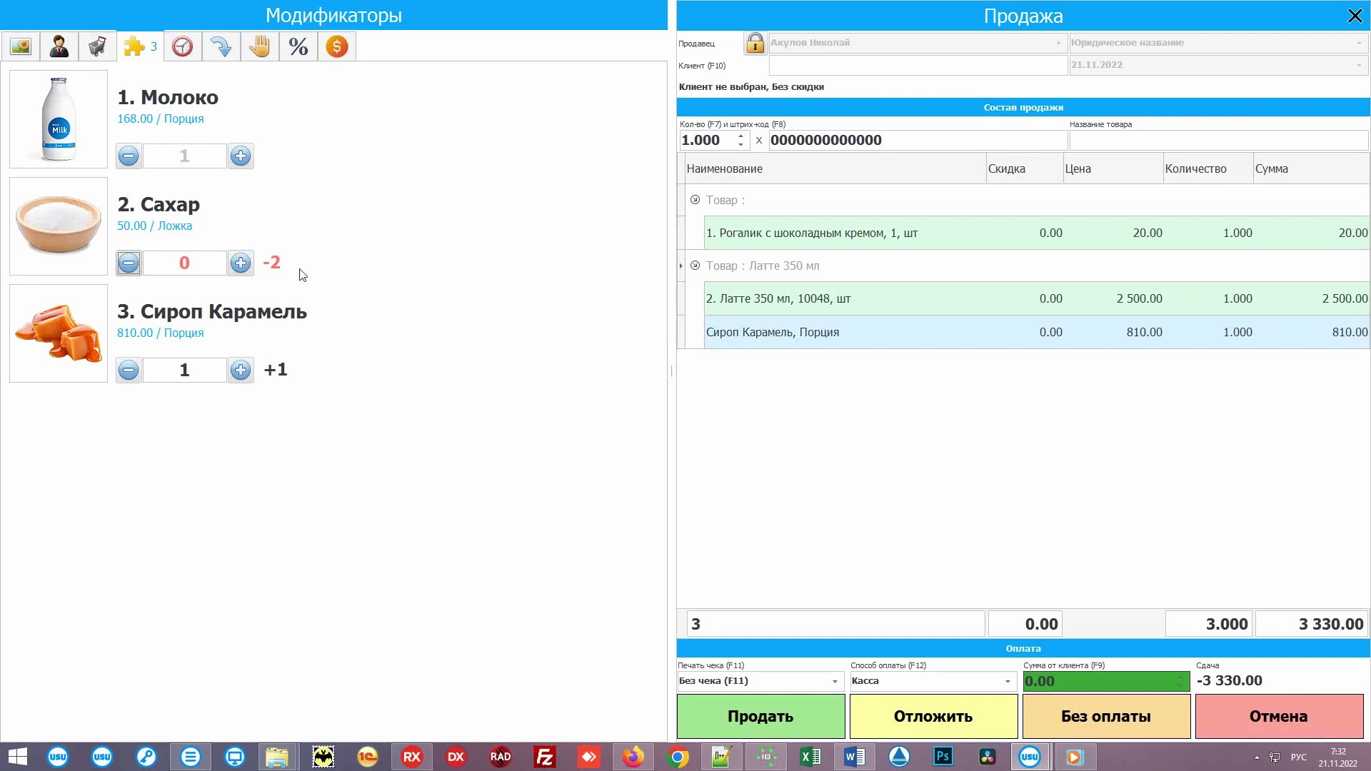
pyautogui.click(810, 715)
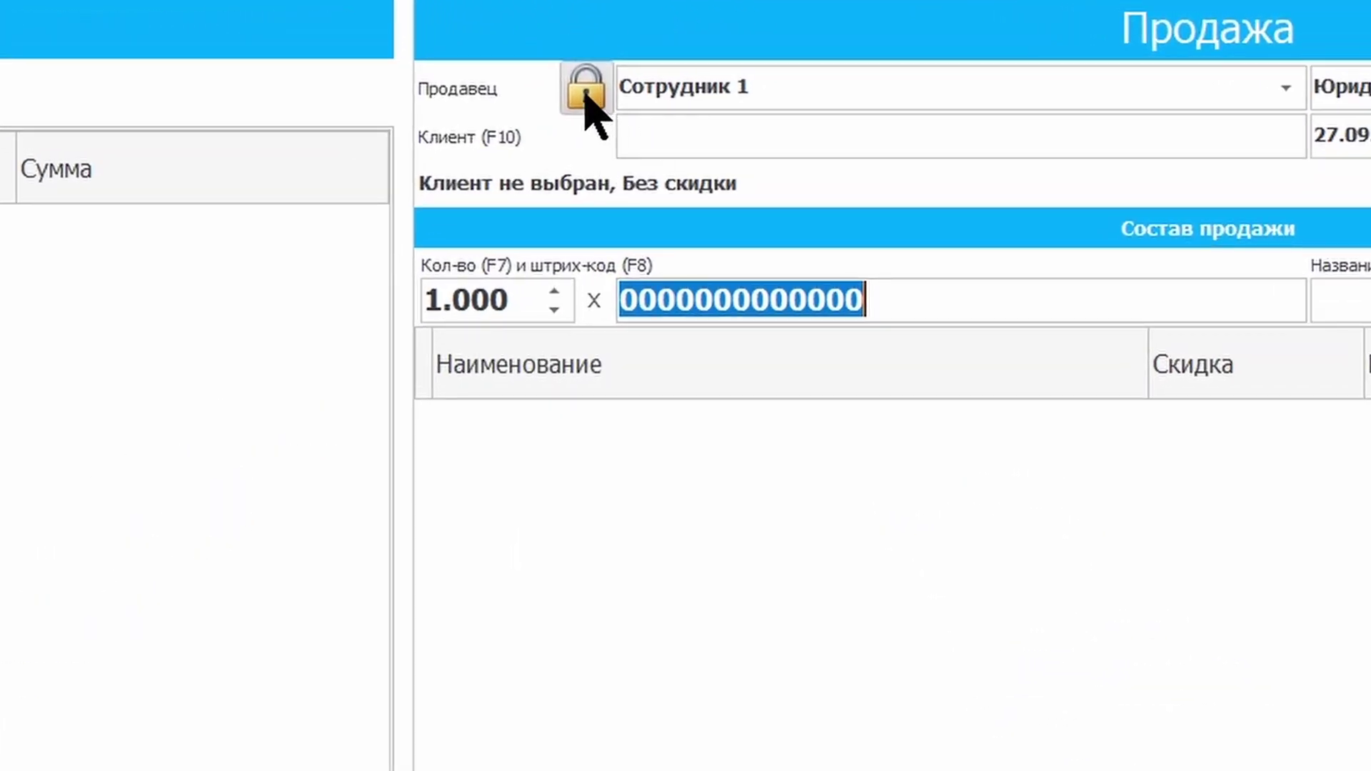
# Step: Lock the sale screen with the padlock beside Продавец, then unlock it by entering the PIN
pyautogui.click(585, 91)
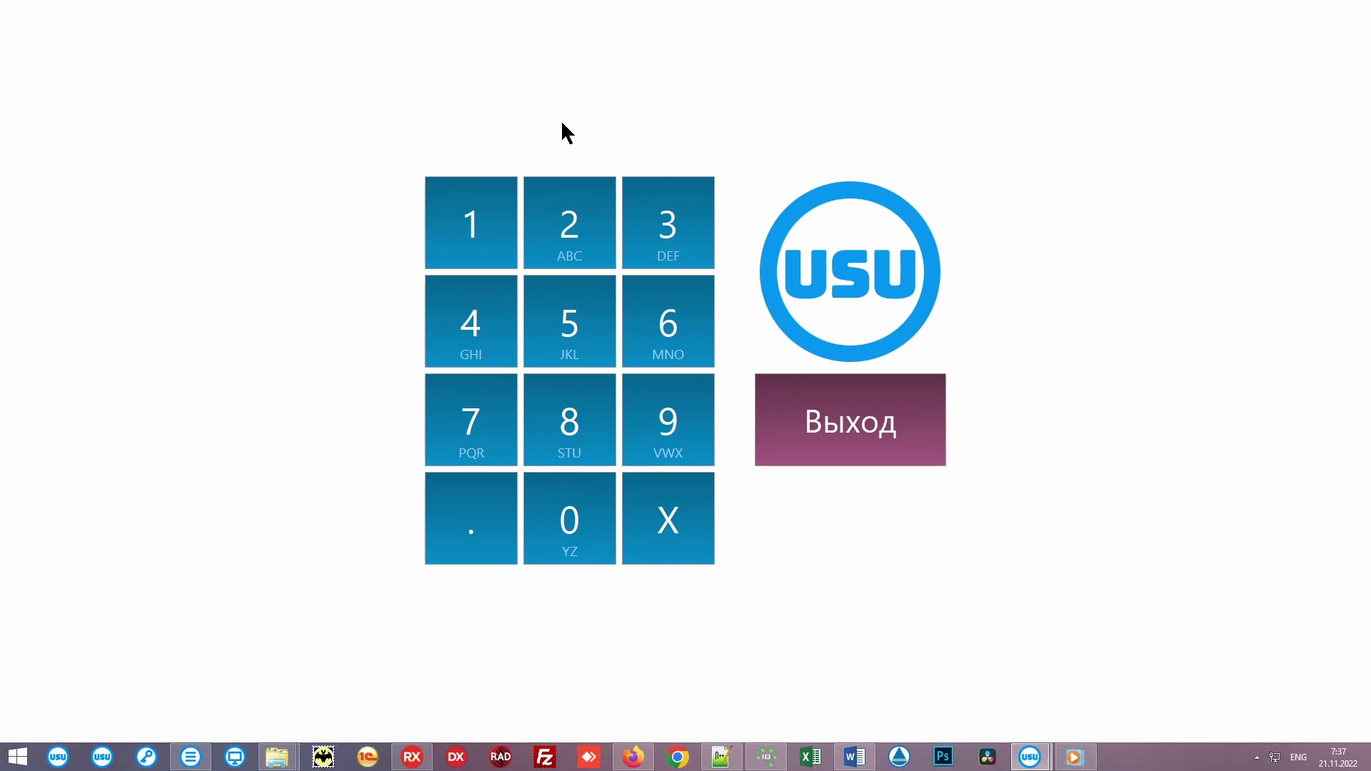
pyautogui.click(470, 222)
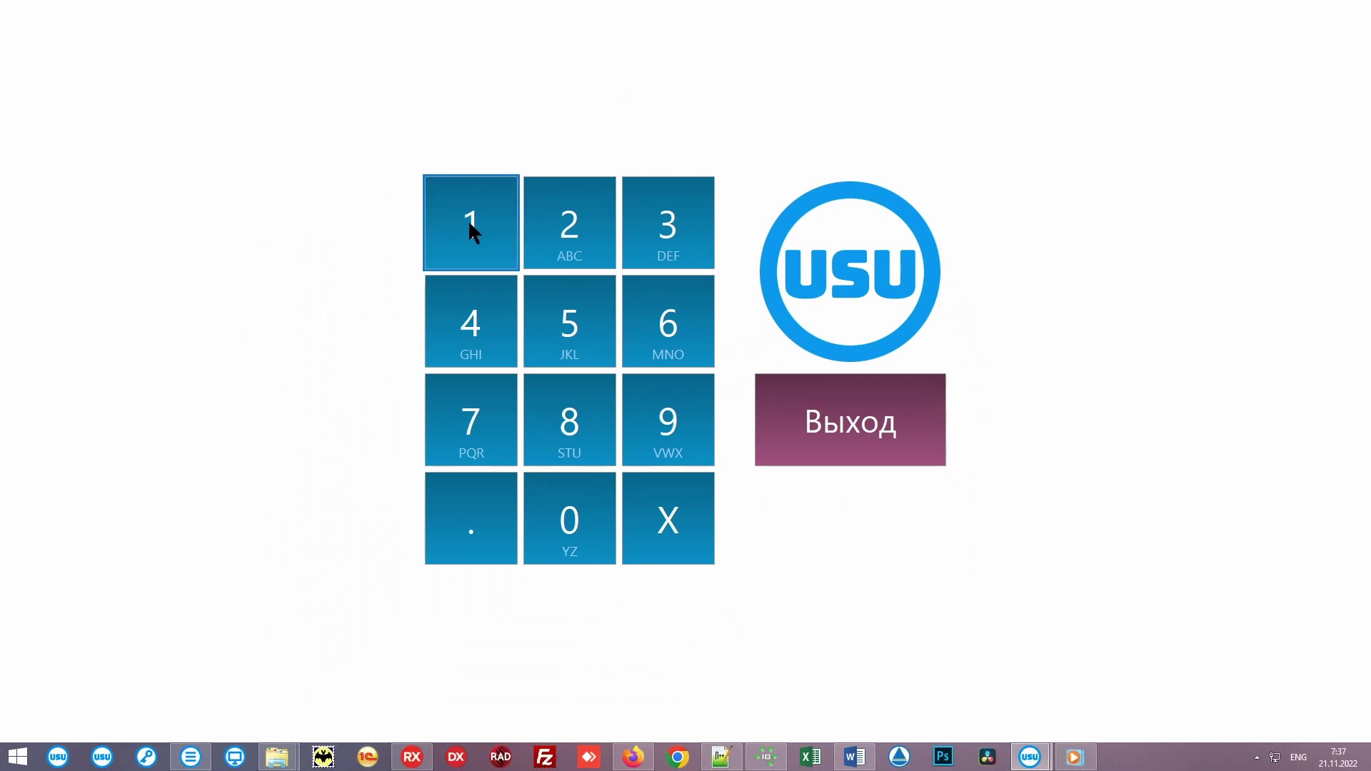
pyautogui.click(469, 224)
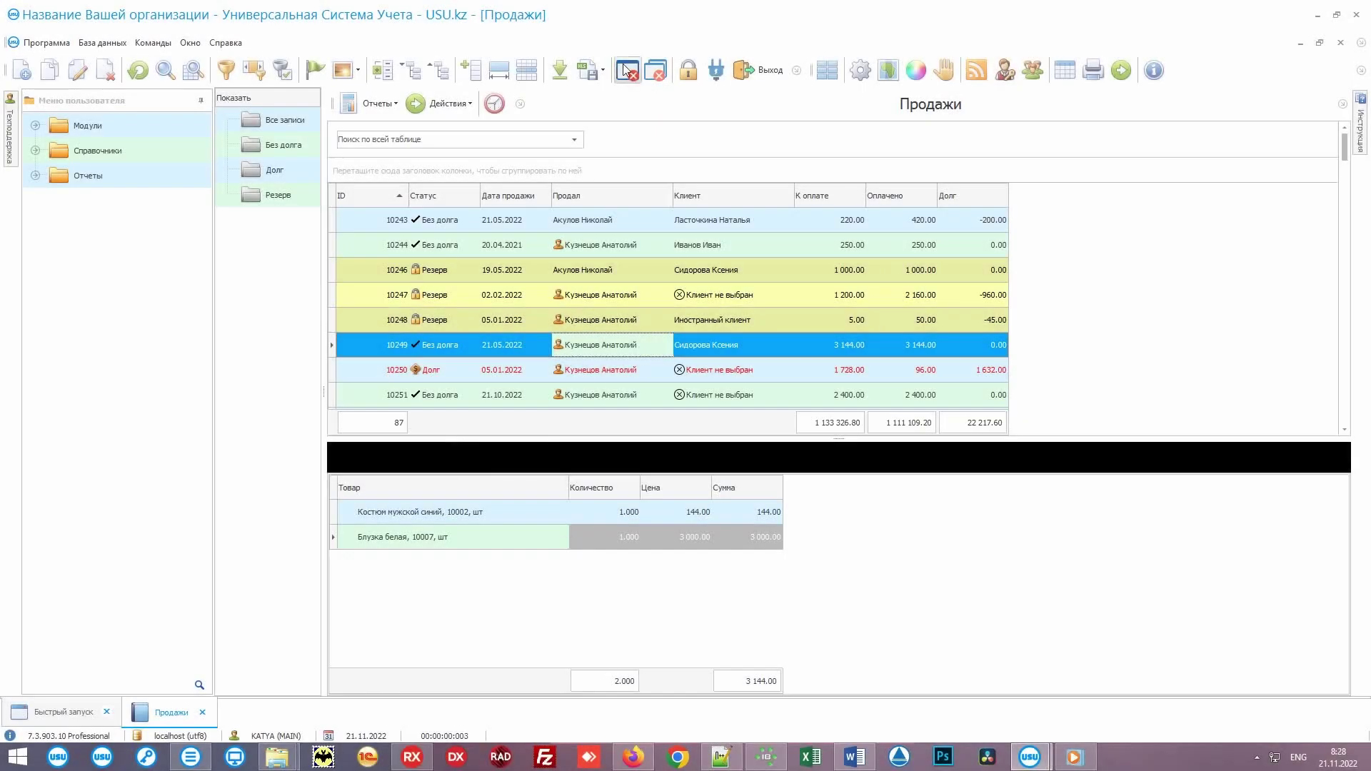
# Step: Close the Продажи list and open the Телефон call log from Модули > Организация
pyautogui.click(625, 69)
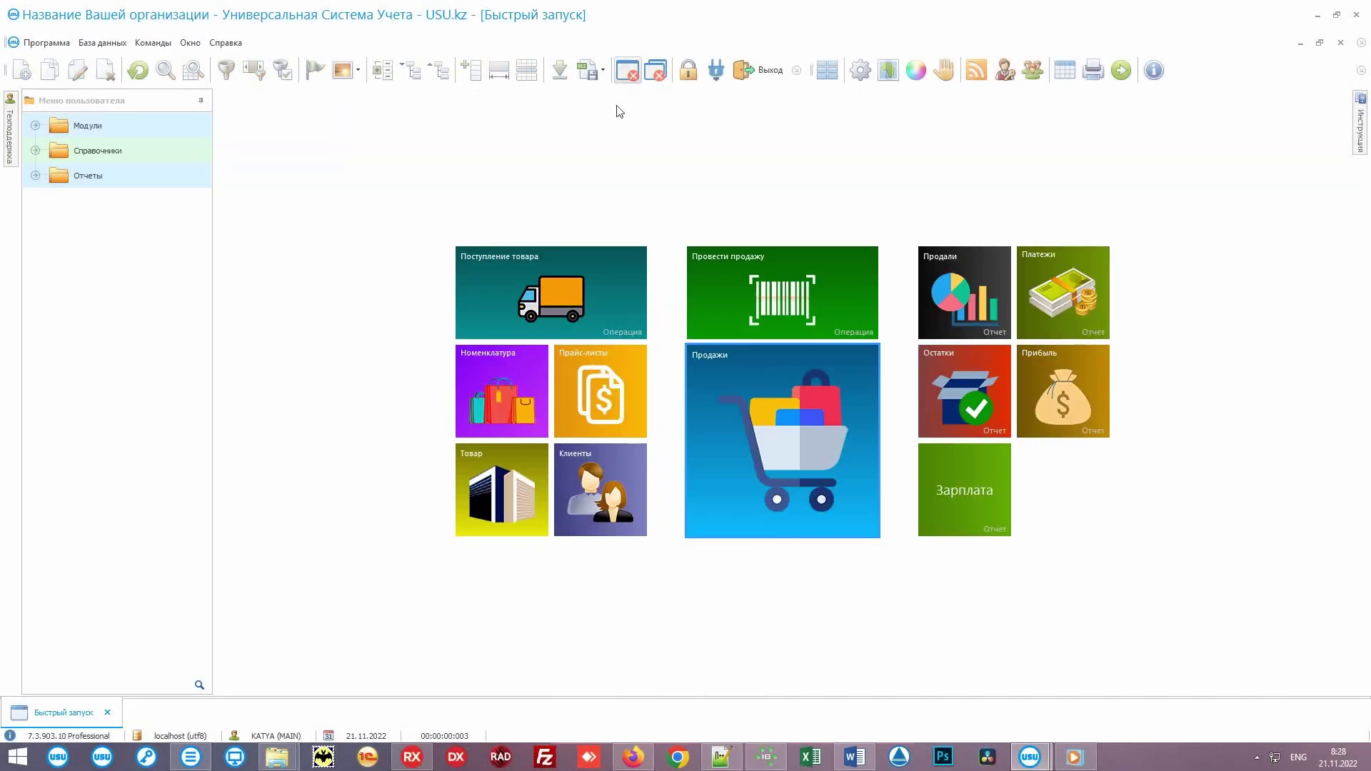
pyautogui.doubleClick(142, 126)
pyautogui.doubleClick(153, 151)
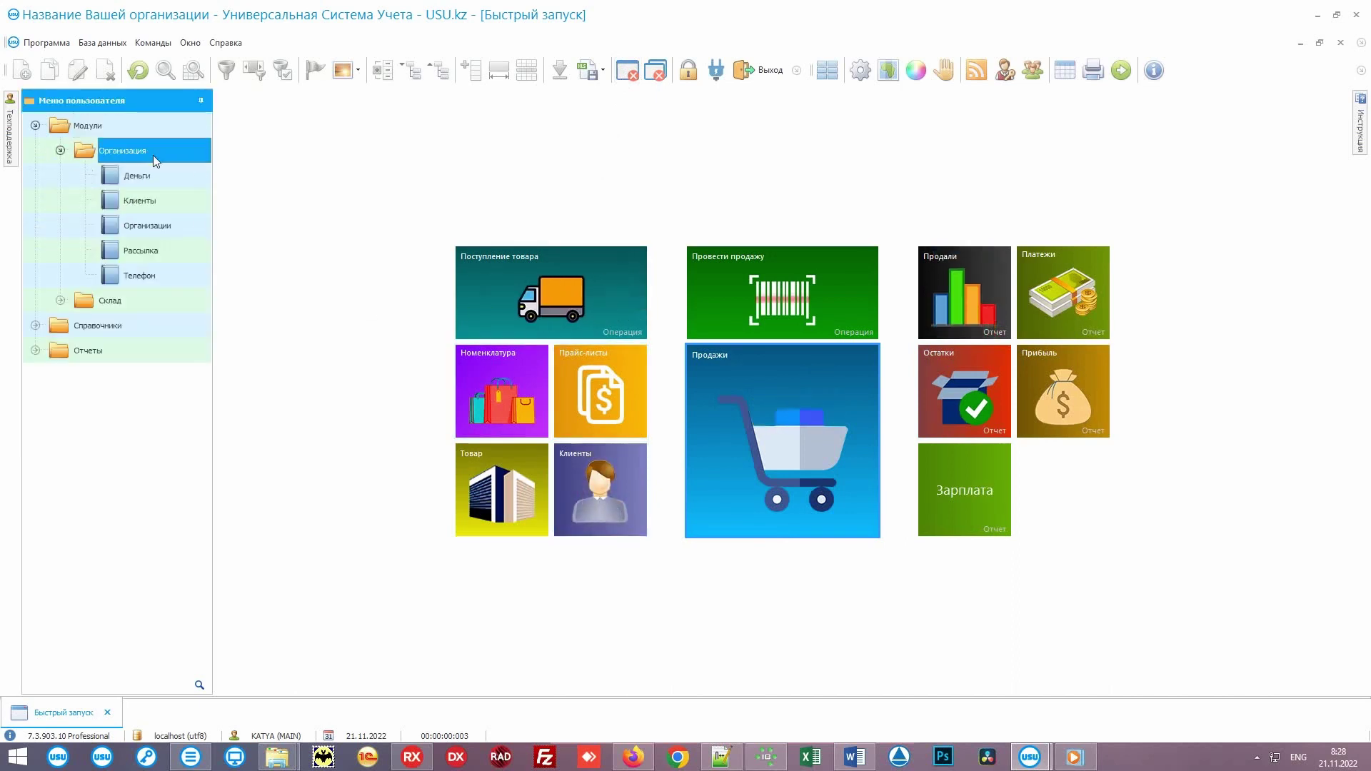
pyautogui.doubleClick(186, 276)
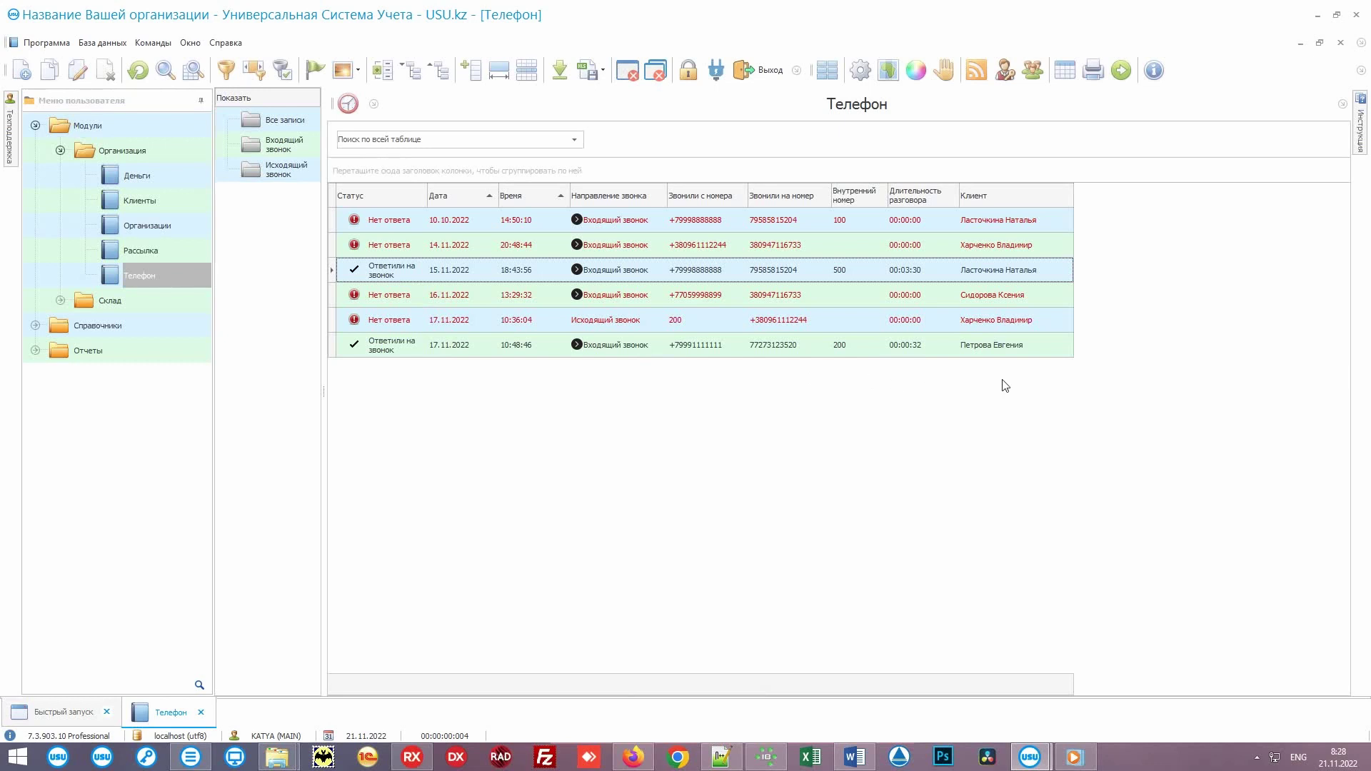
# Step: Open Клиенты from Быстрый запуск and view the VIP client's Телефонные звонки, selecting the answered incoming call
pyautogui.click(62, 711)
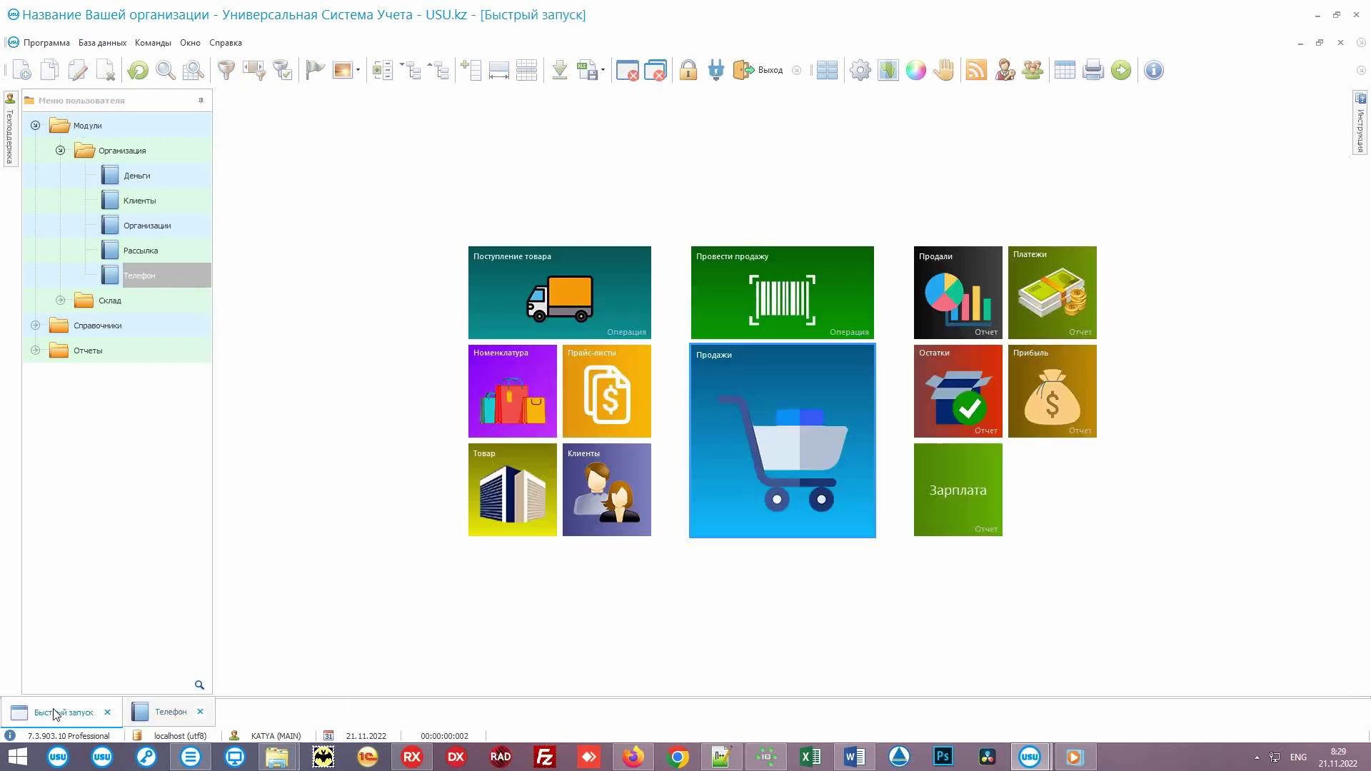
pyautogui.click(627, 457)
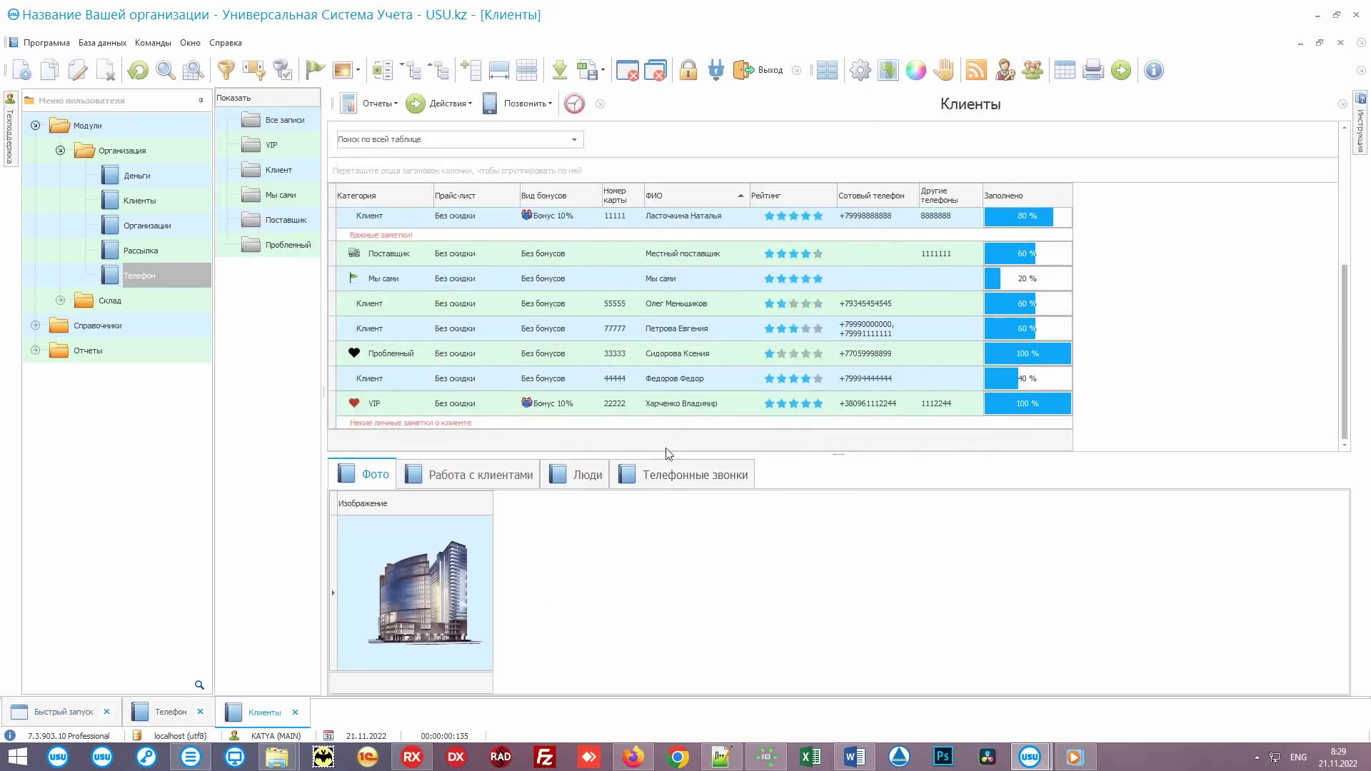
pyautogui.click(729, 404)
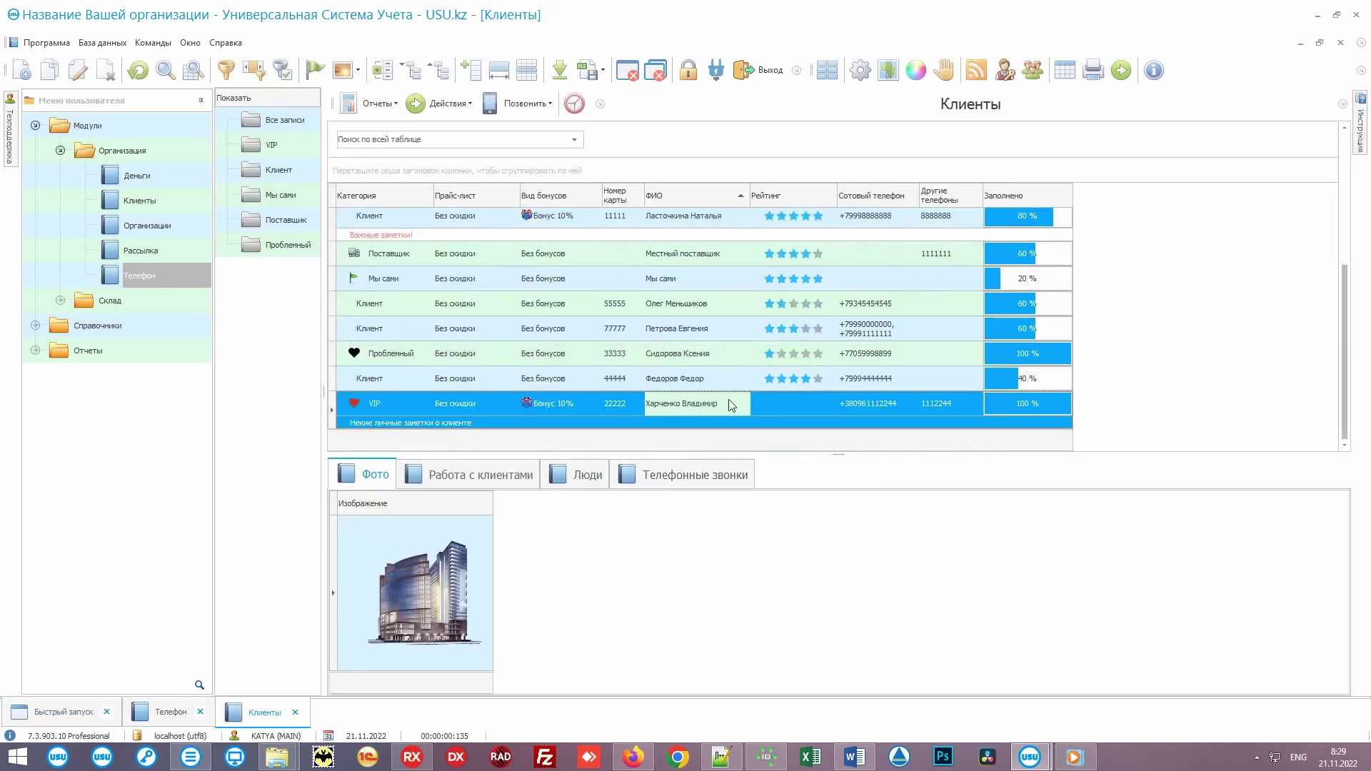
pyautogui.click(663, 485)
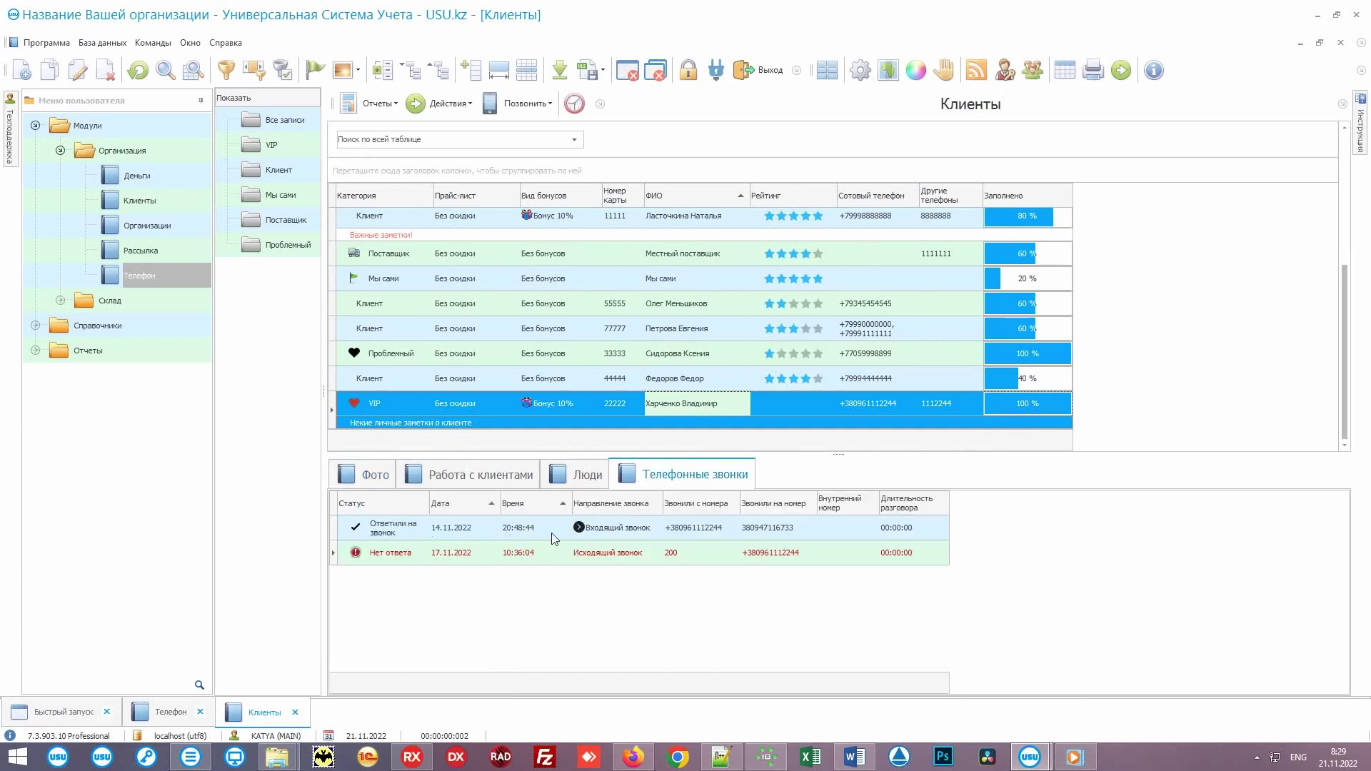
pyautogui.click(640, 540)
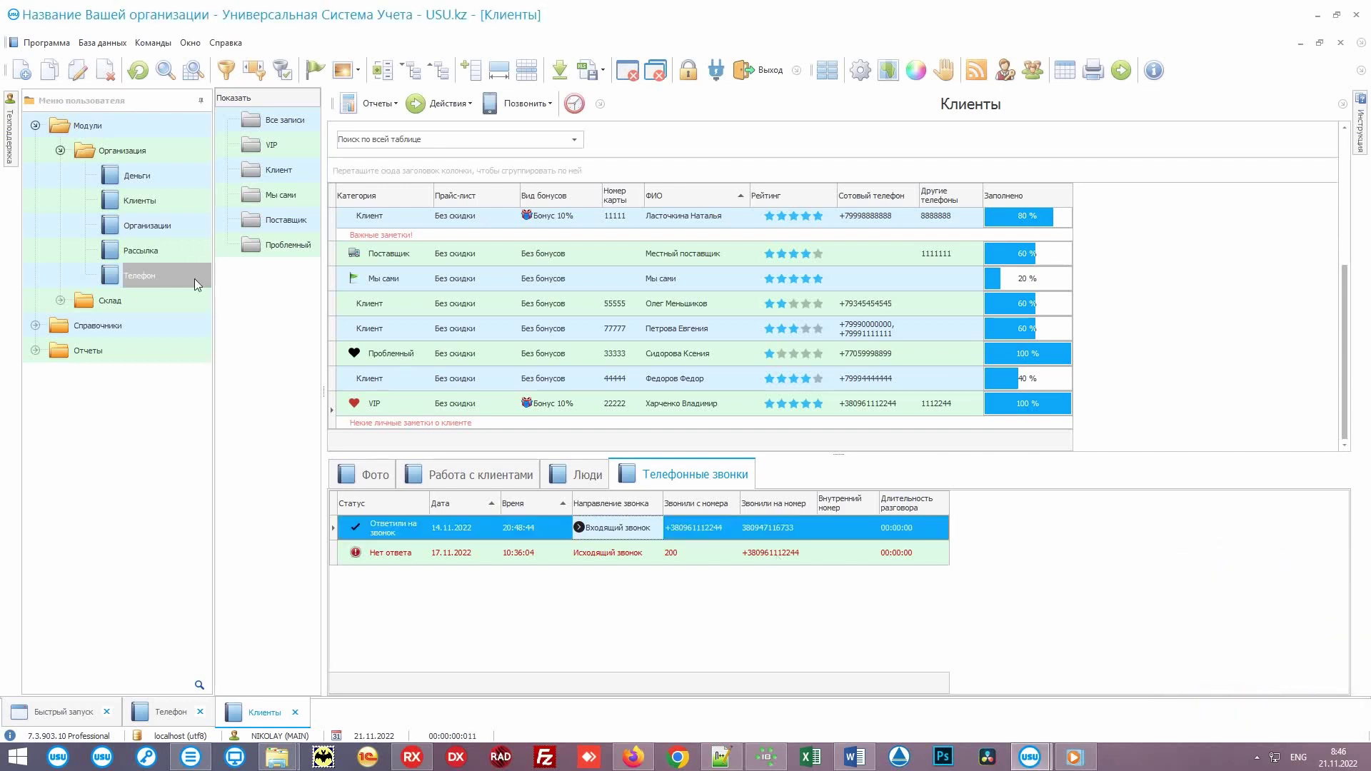
# Step: Filter the Телефон call log by Дата 17.11.2022, then clear the date filter again
pyautogui.click(147, 271)
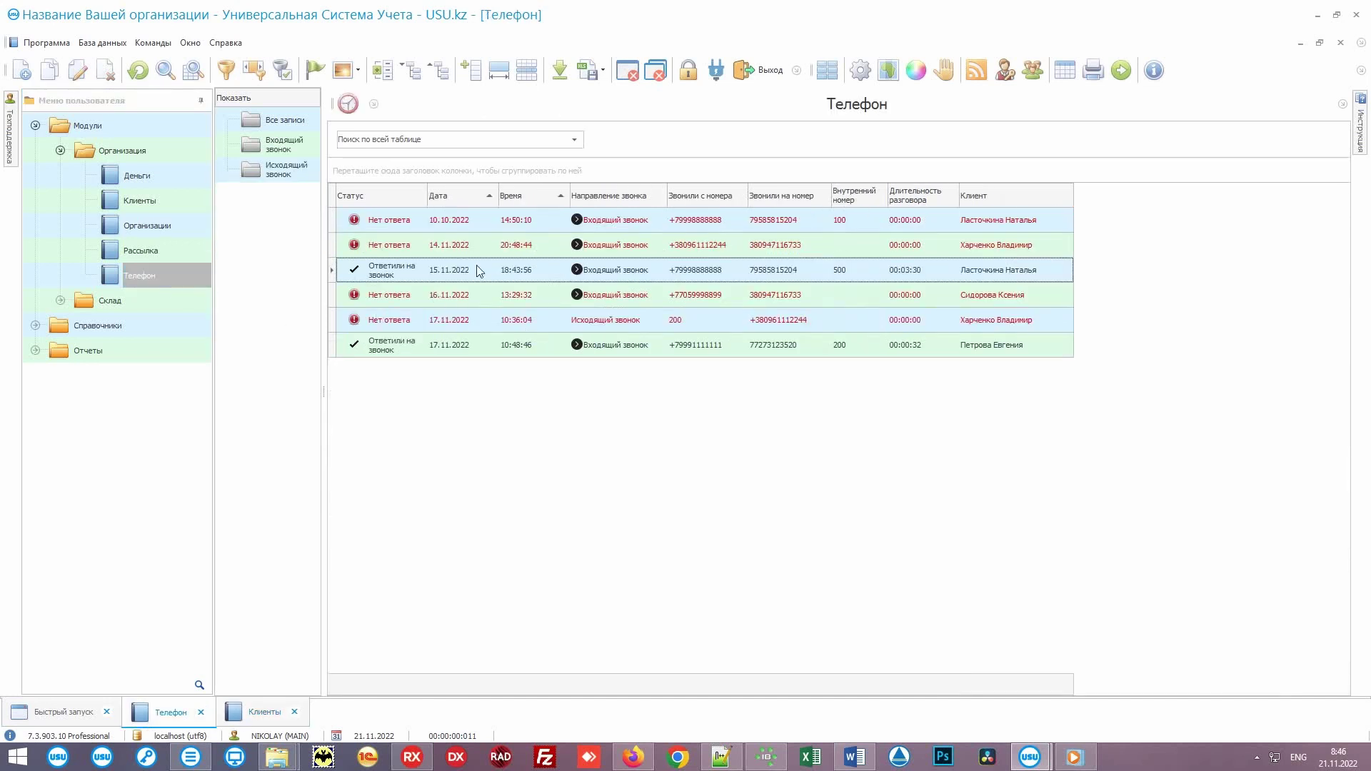
pyautogui.click(488, 196)
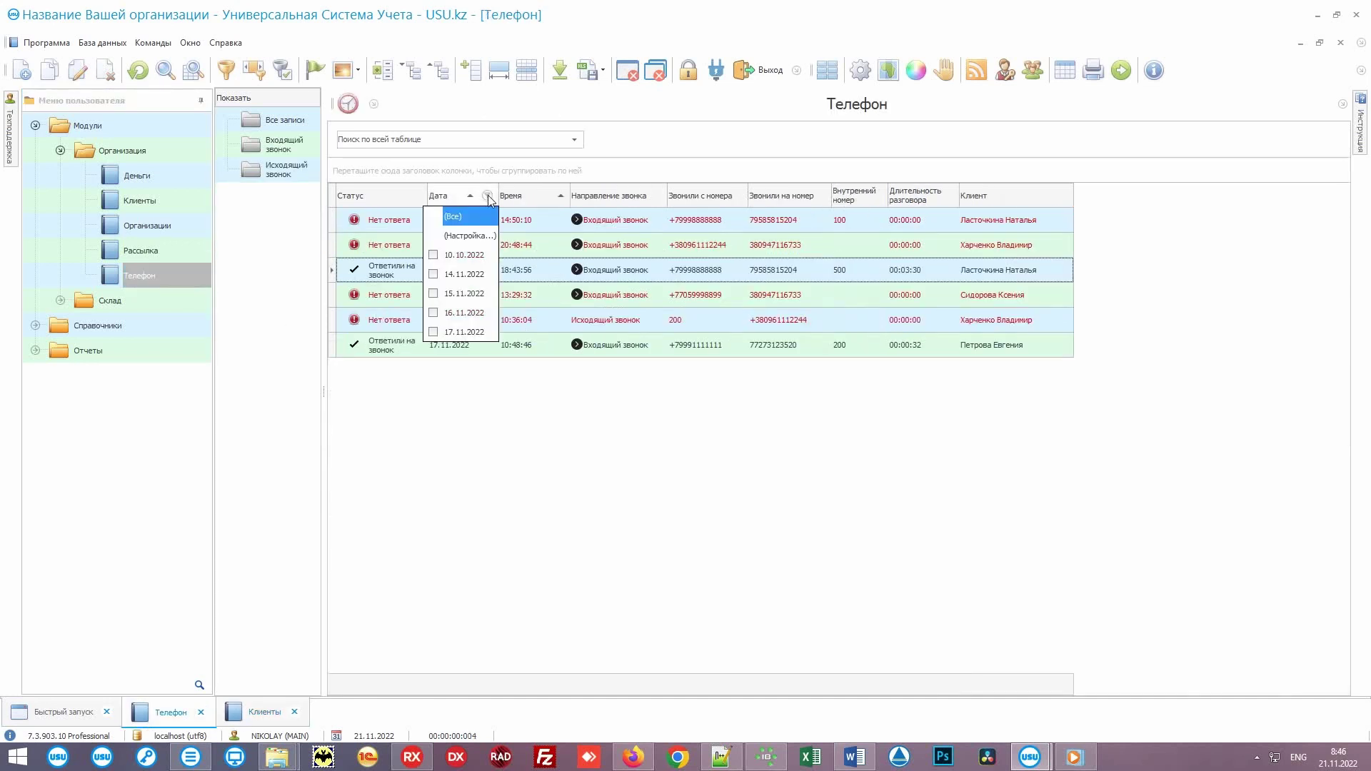
pyautogui.click(471, 333)
pyautogui.click(473, 314)
pyautogui.click(473, 313)
pyautogui.click(470, 333)
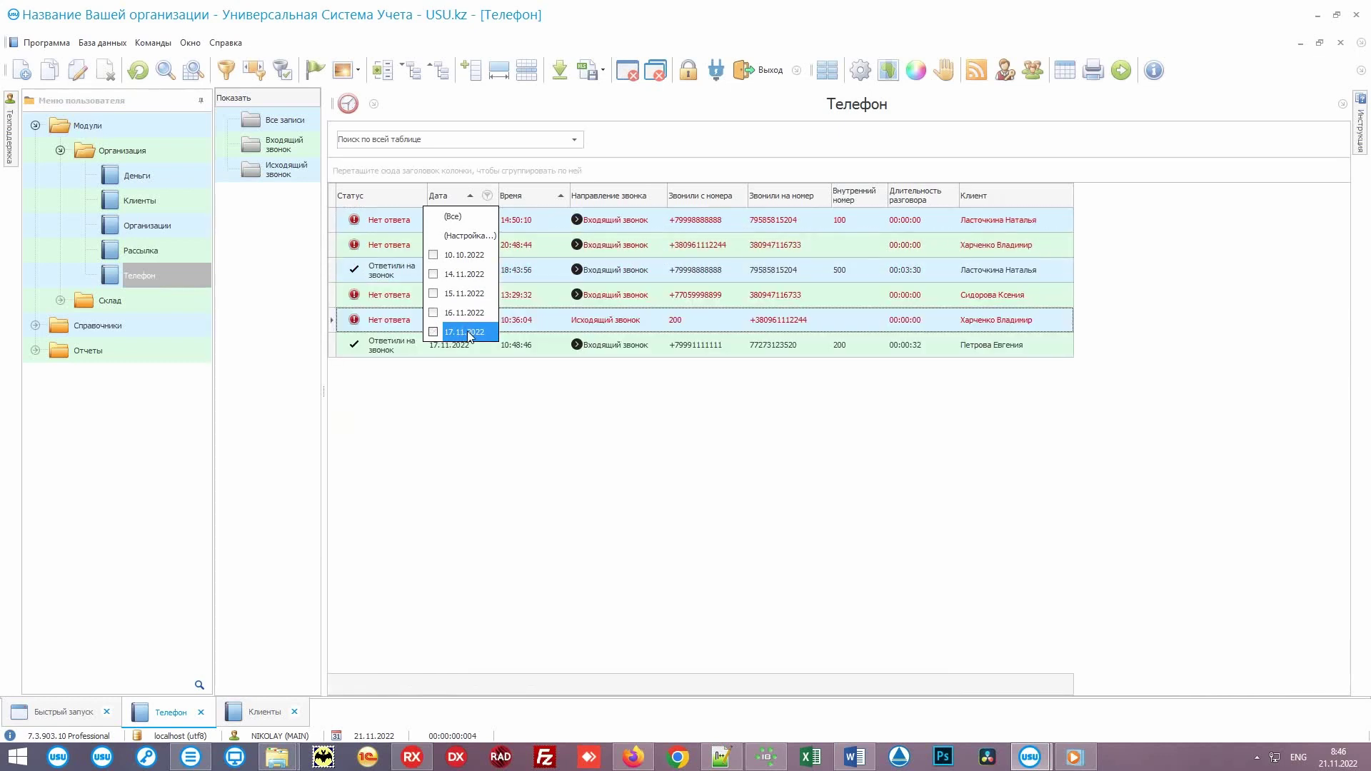
pyautogui.click(471, 389)
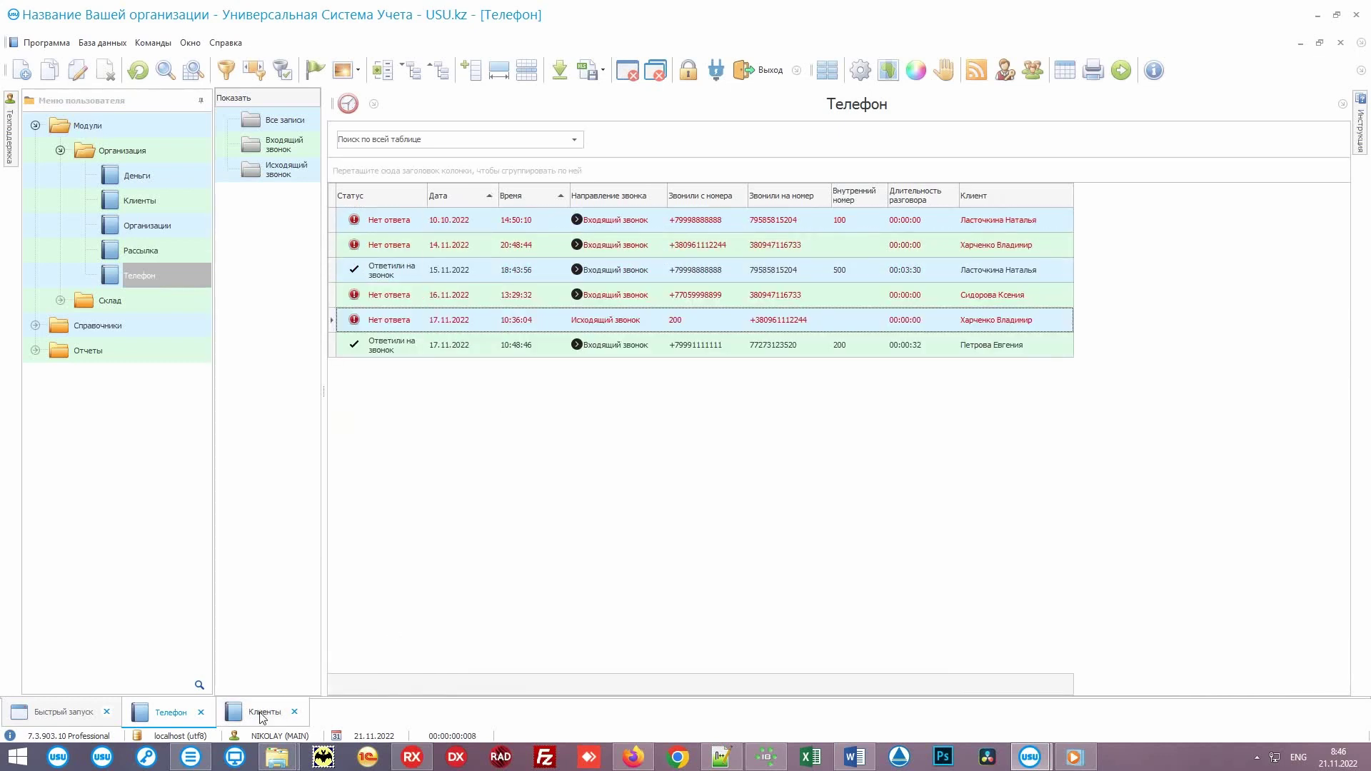
# Step: In Клиенты, review the VIP client's calls and another client's incoming call, then open Действия
pyautogui.click(264, 711)
pyautogui.click(730, 404)
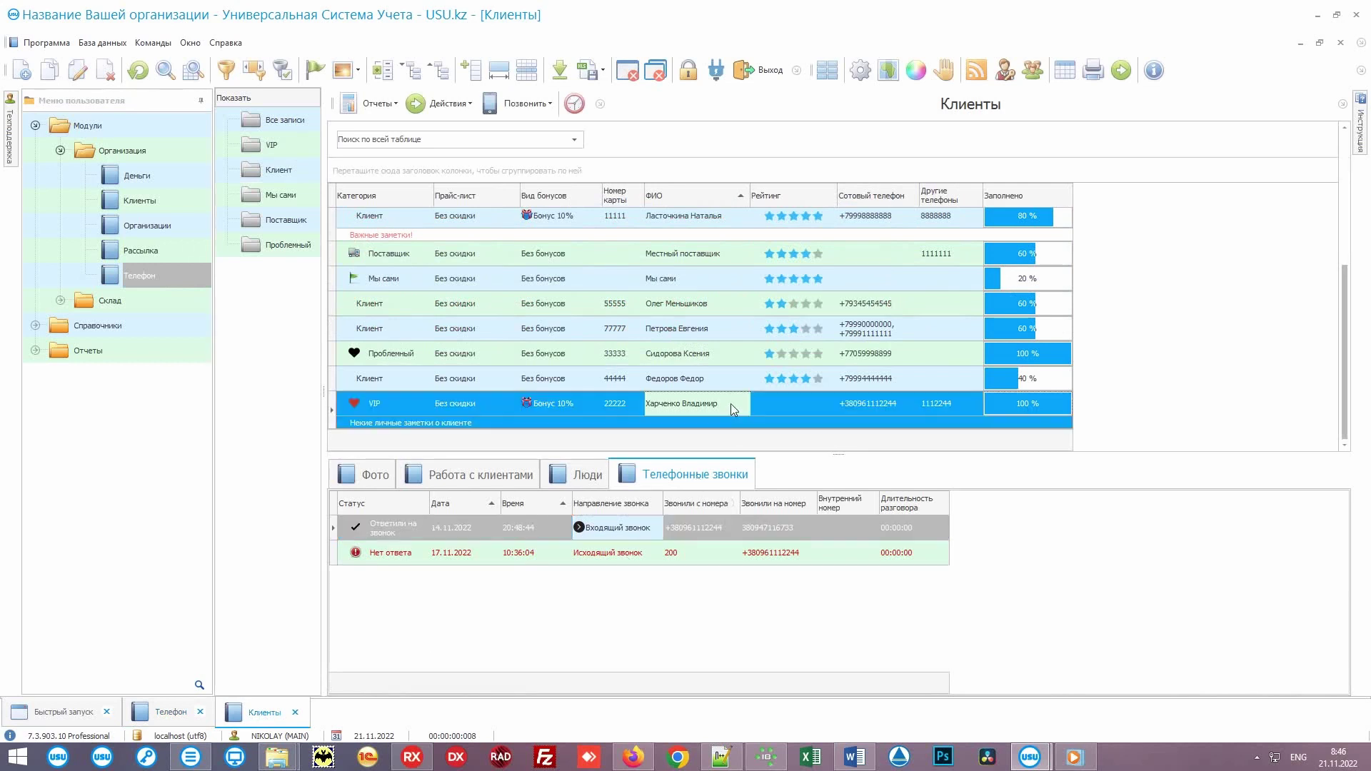
pyautogui.click(651, 544)
pyautogui.click(649, 556)
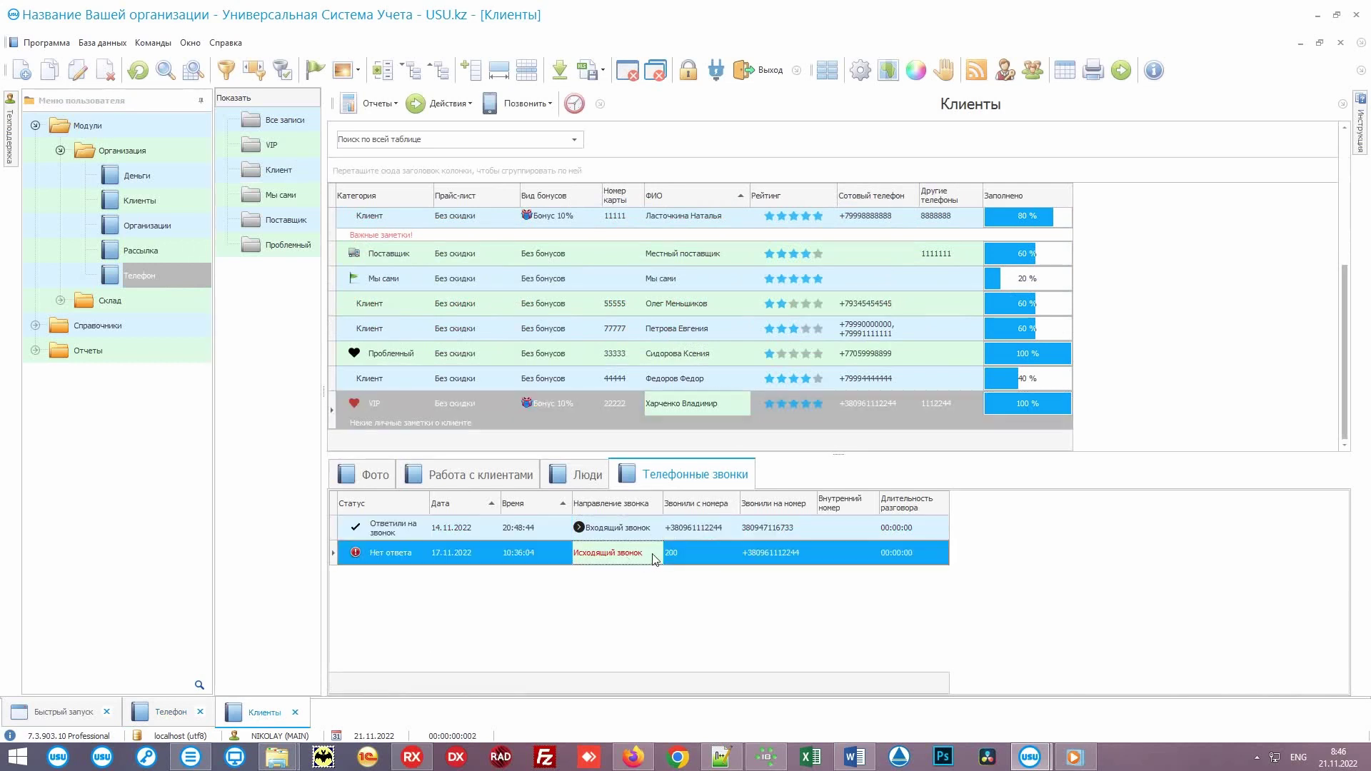
pyautogui.click(729, 329)
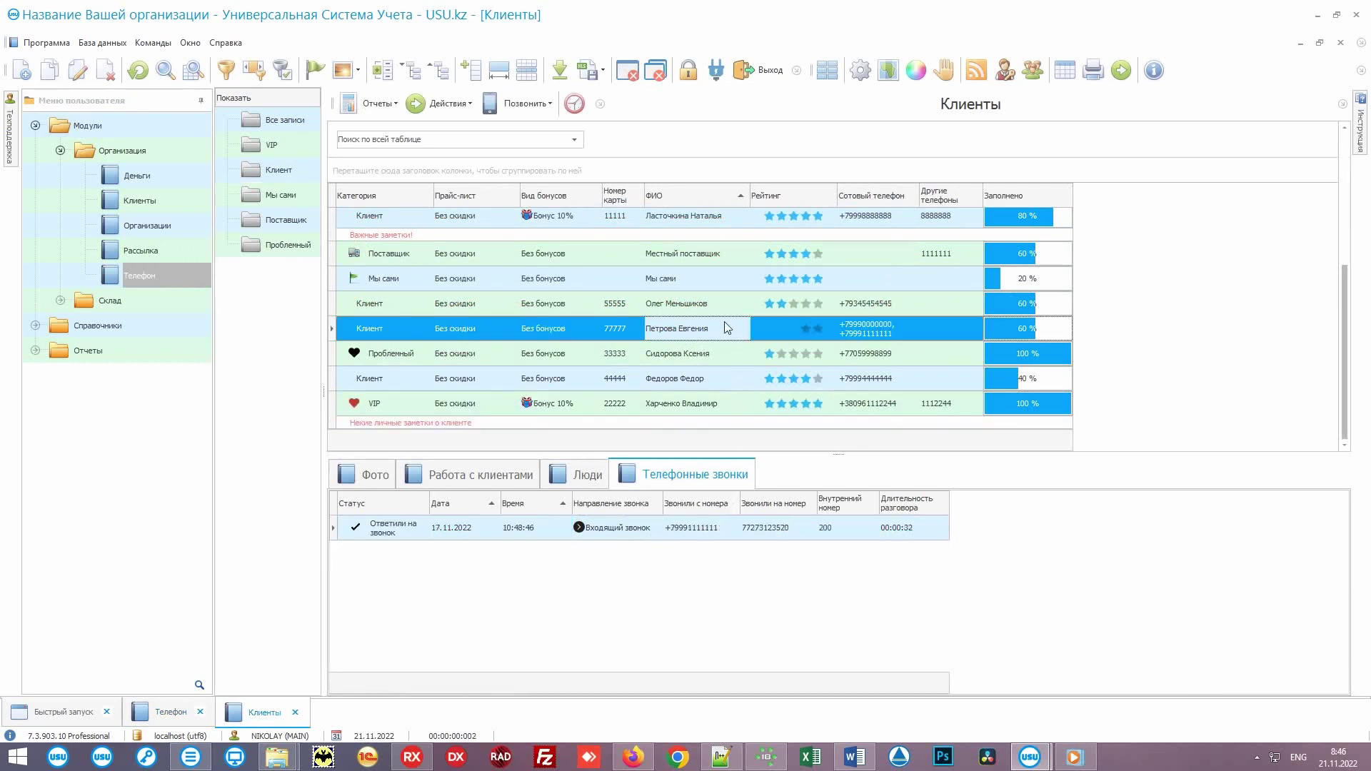
pyautogui.click(618, 537)
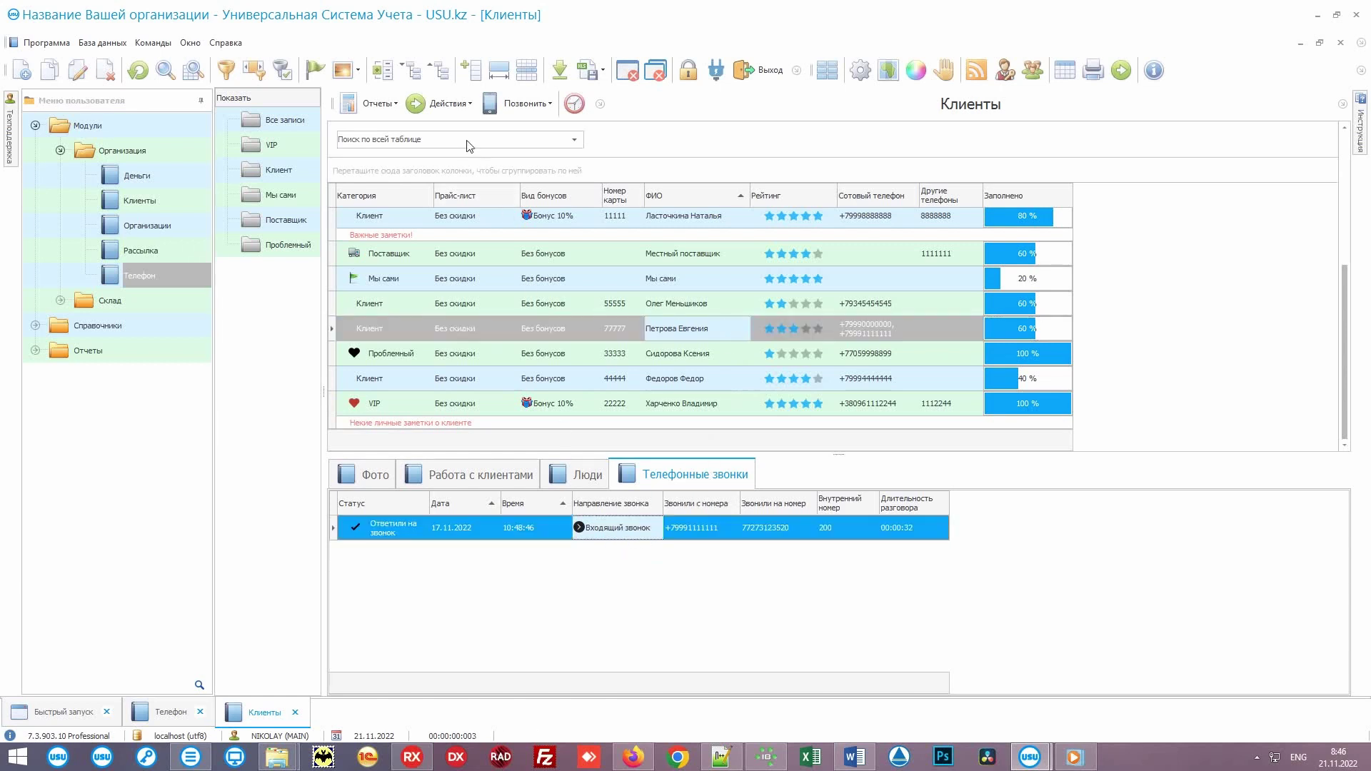
pyautogui.click(447, 105)
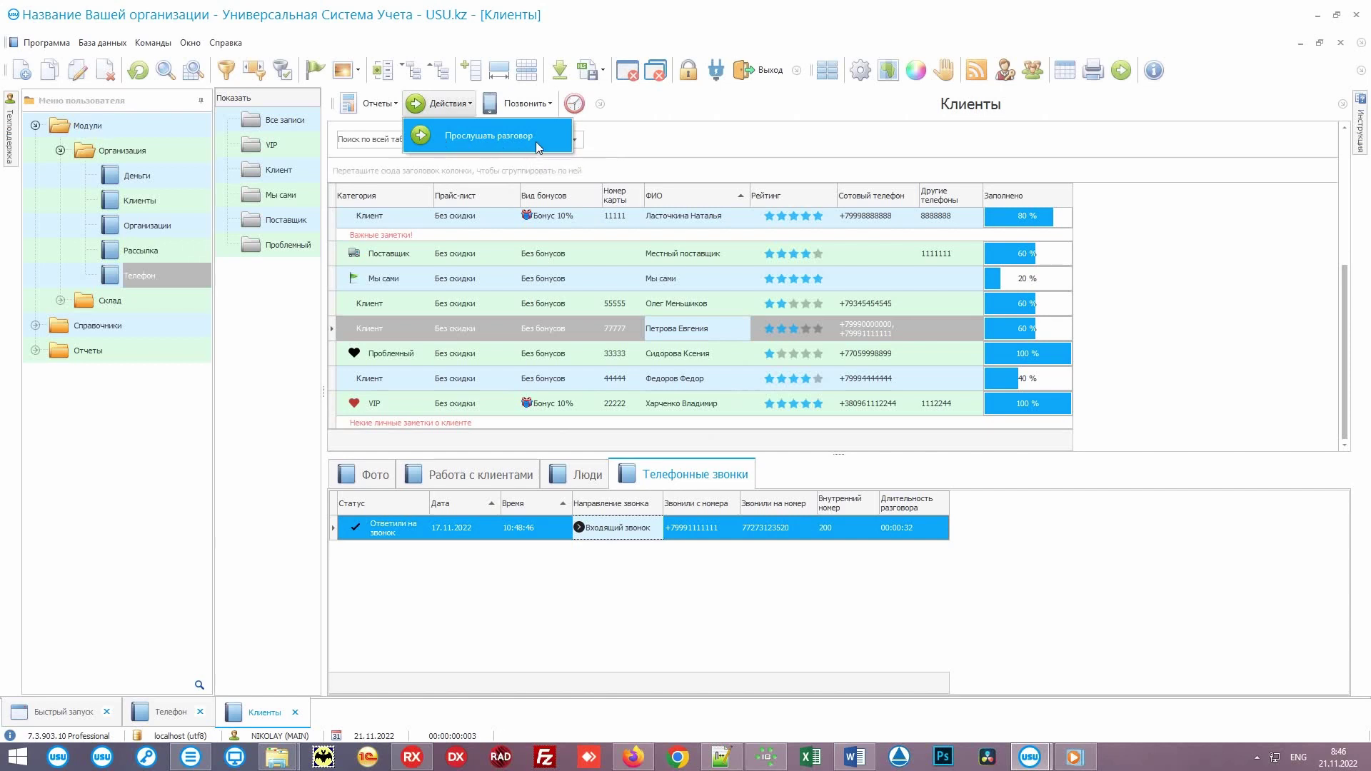
# Step: Choose the client's second number from the Позвонить list and reselect the client row
pyautogui.click(532, 105)
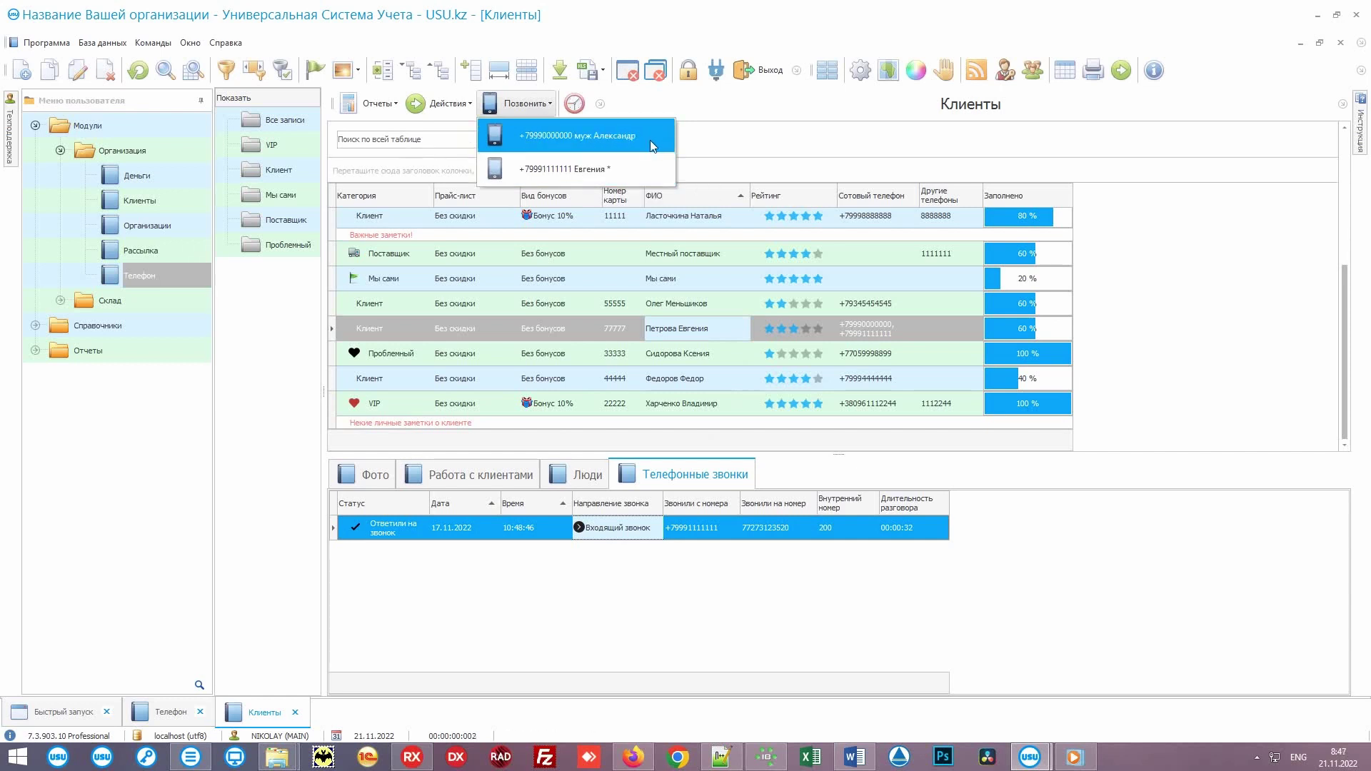
pyautogui.click(615, 165)
pyautogui.click(717, 323)
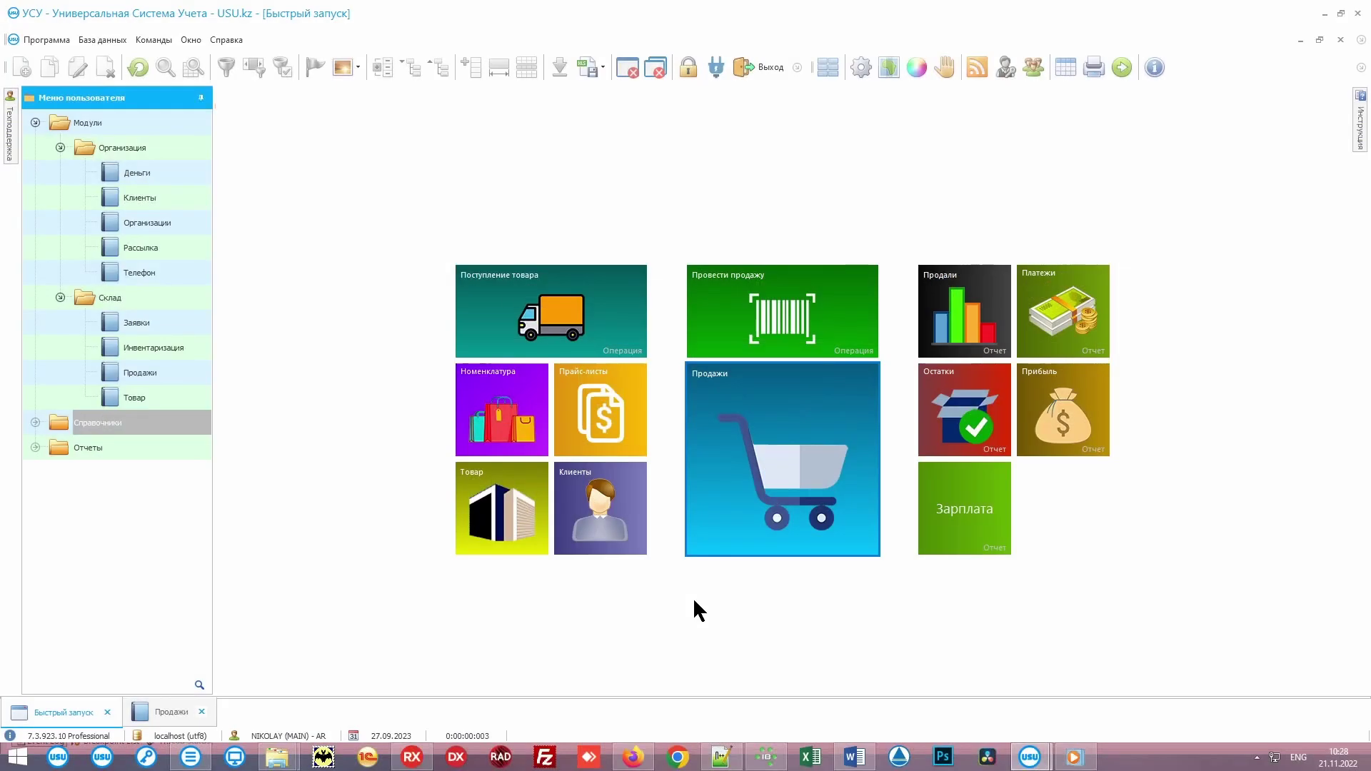
# Step: Open Продажи filtered to Дата доставки (Не пустое), select a sale, and open Отчеты
pyautogui.click(792, 435)
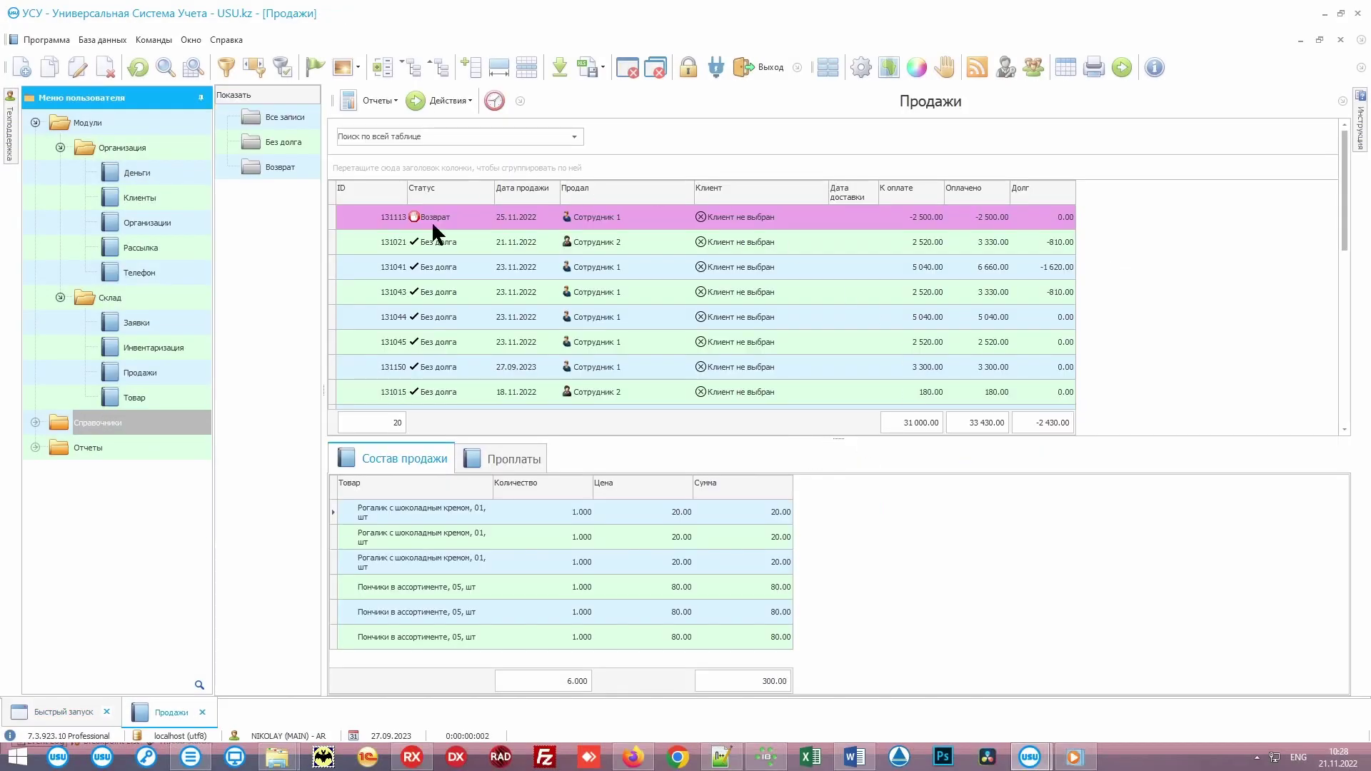
pyautogui.click(866, 192)
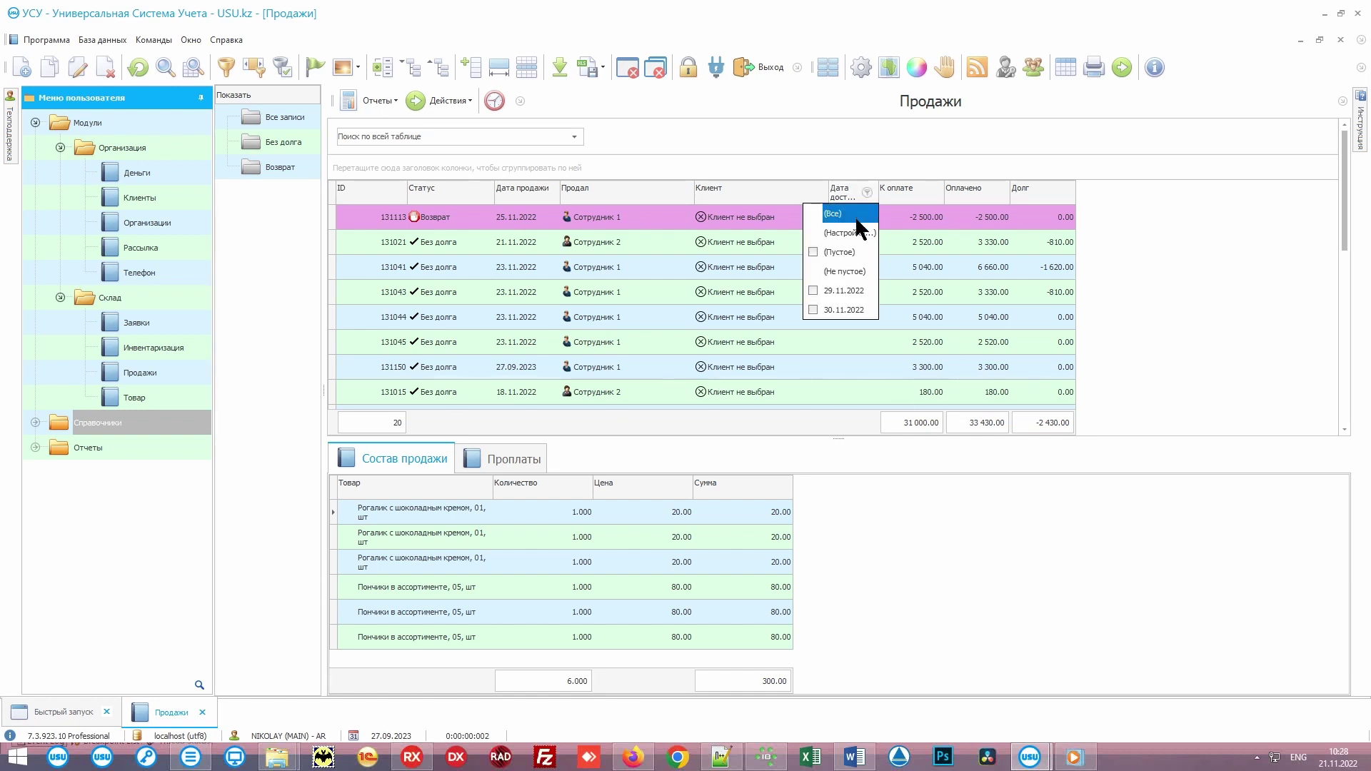
pyautogui.click(857, 271)
pyautogui.click(871, 241)
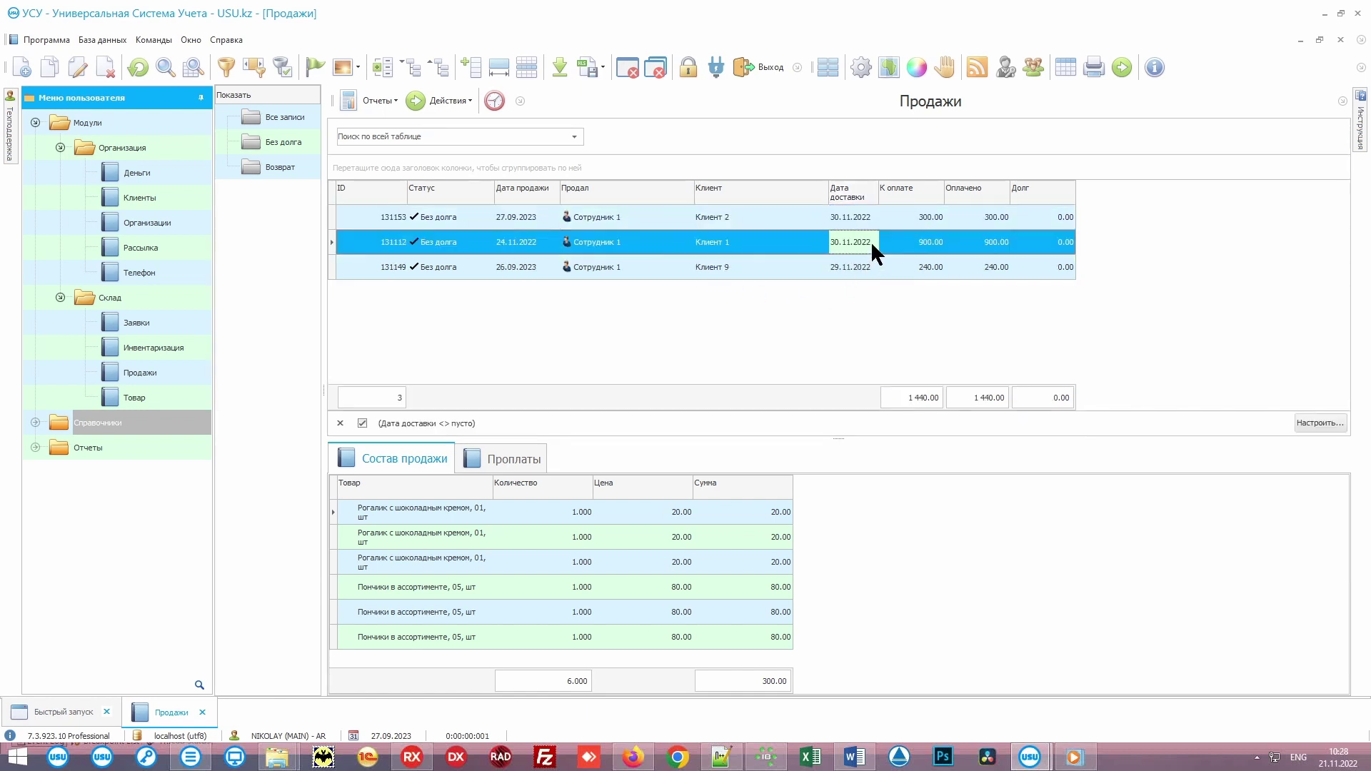
pyautogui.click(371, 100)
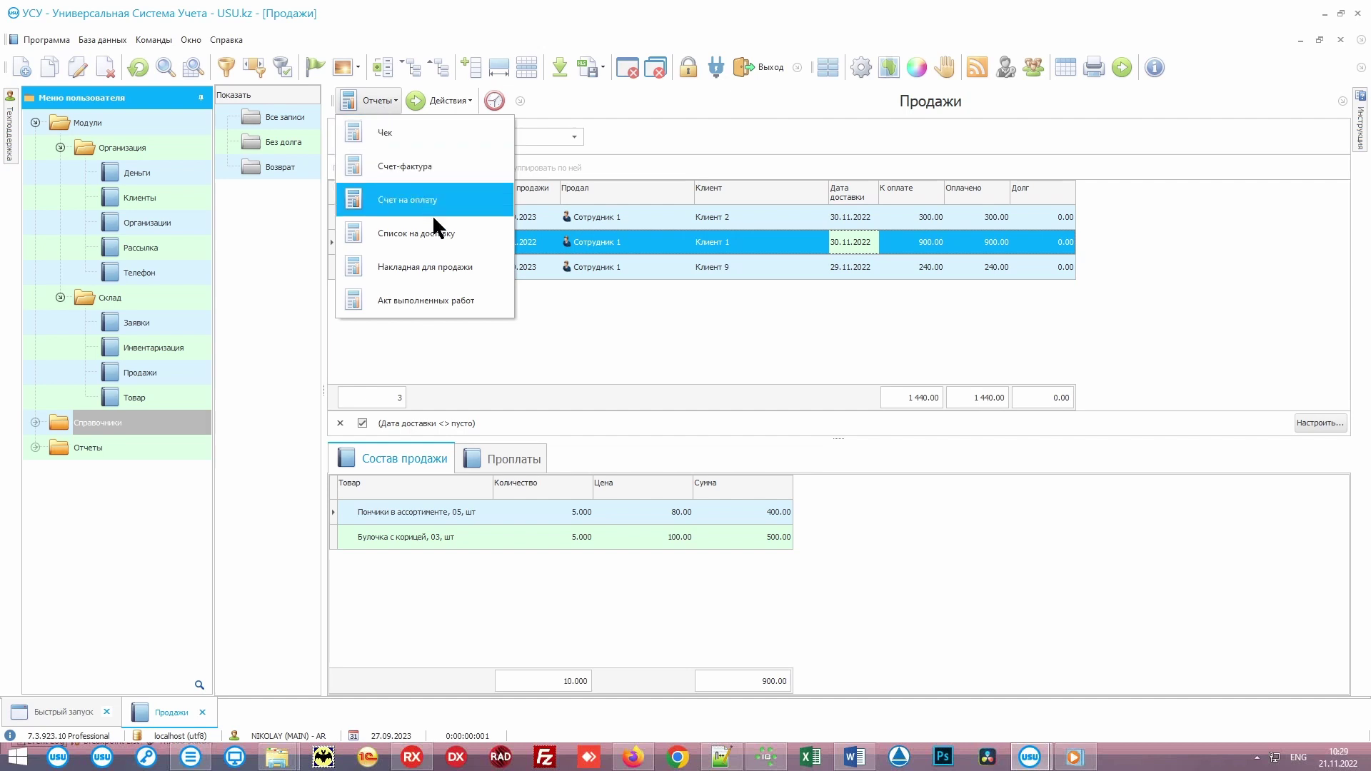
# Step: Generate the Список на доставку report for 30.11.2022, scroll through it, and open Карта
pyautogui.click(469, 230)
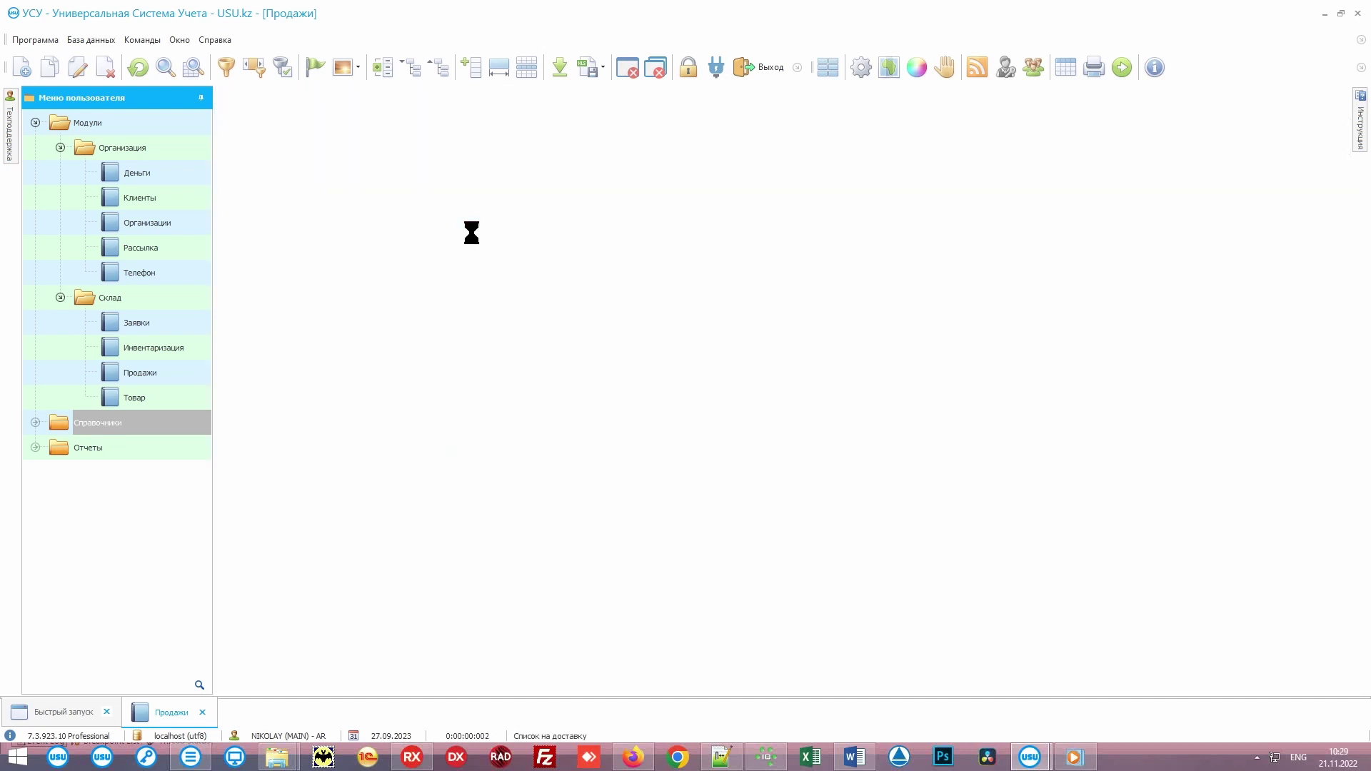
pyautogui.click(703, 680)
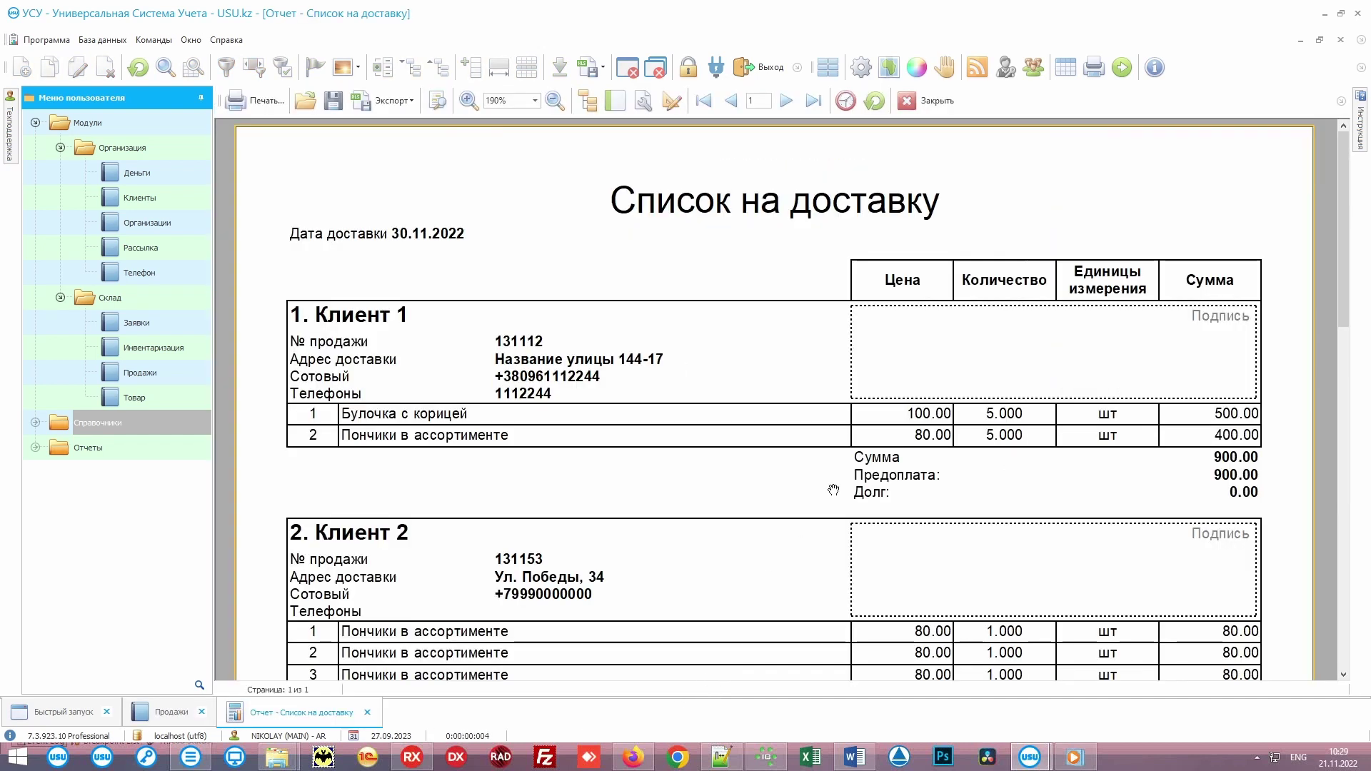
pyautogui.moveTo(1337, 286); pyautogui.dragTo(1342, 332)
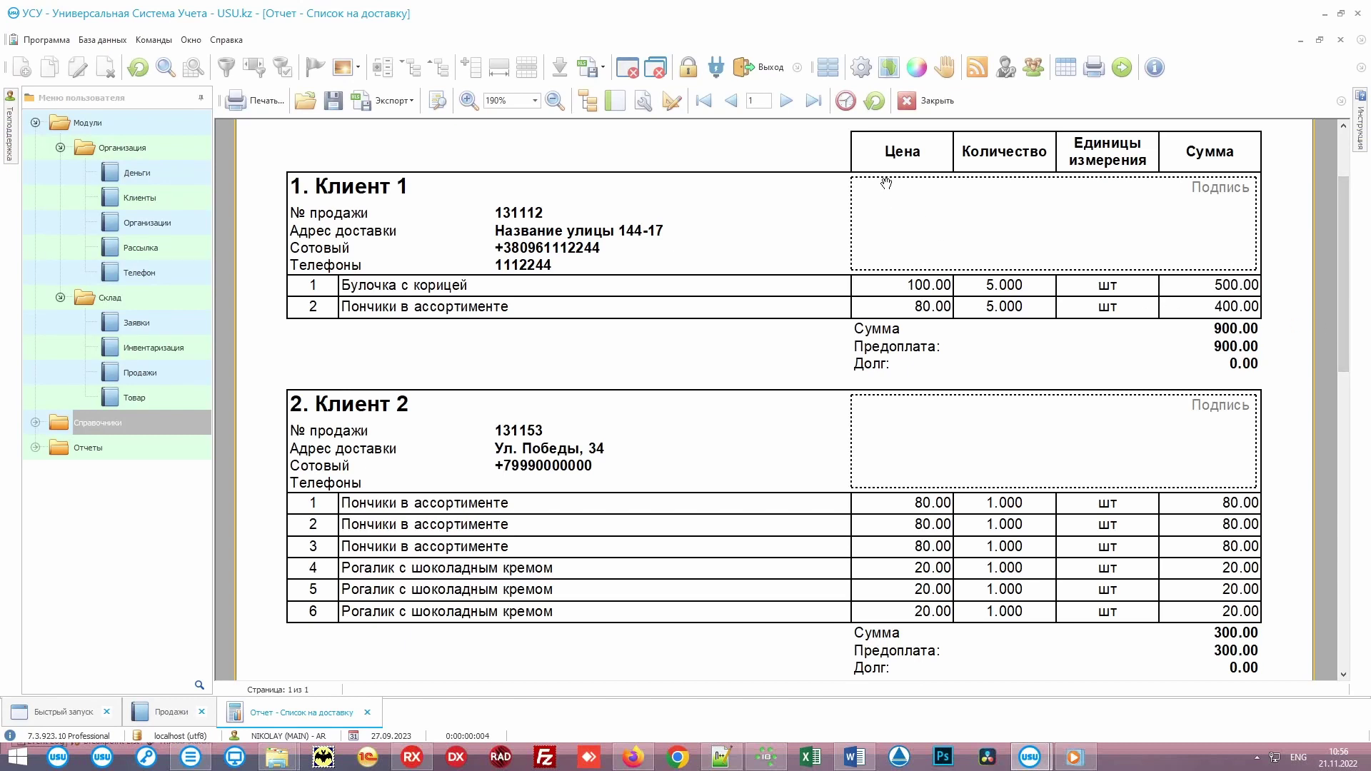
pyautogui.click(893, 75)
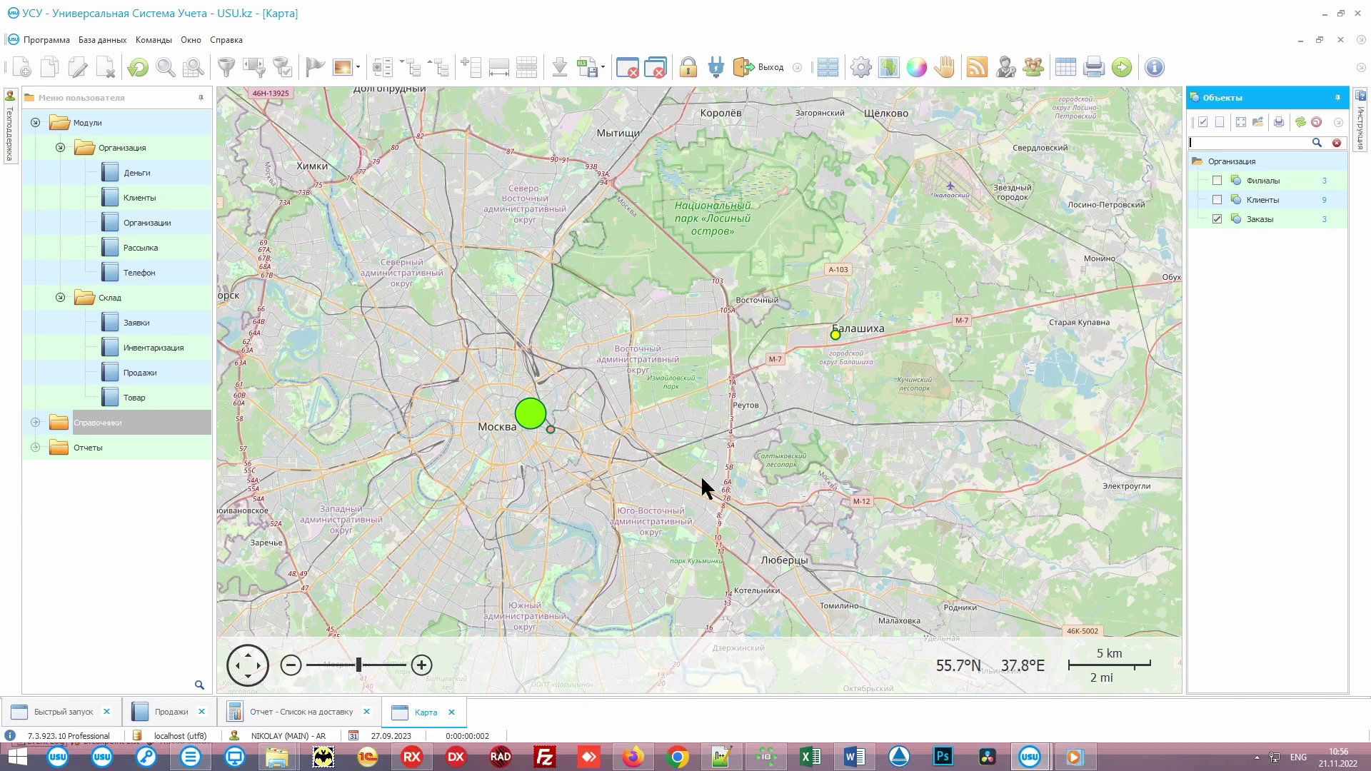
pyautogui.moveTo(539, 412)
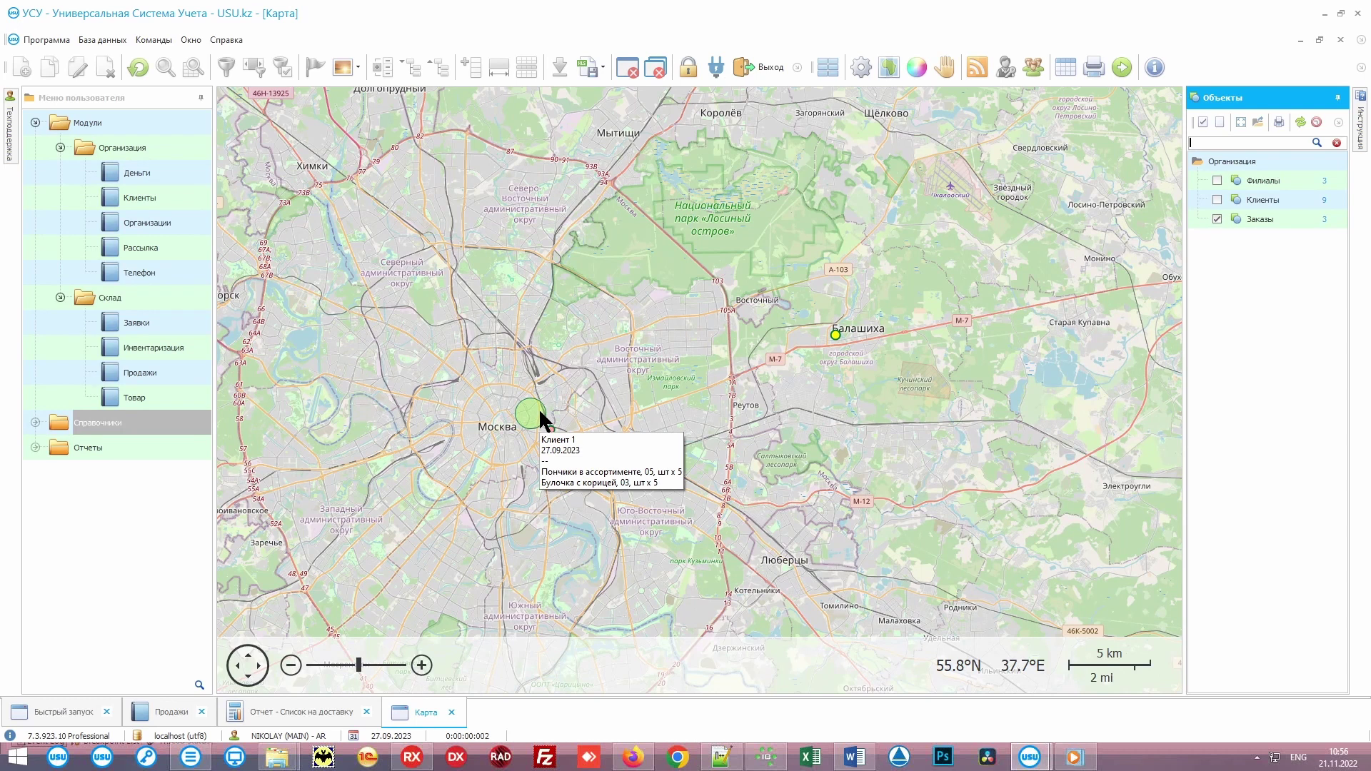
pyautogui.moveTo(837, 334)
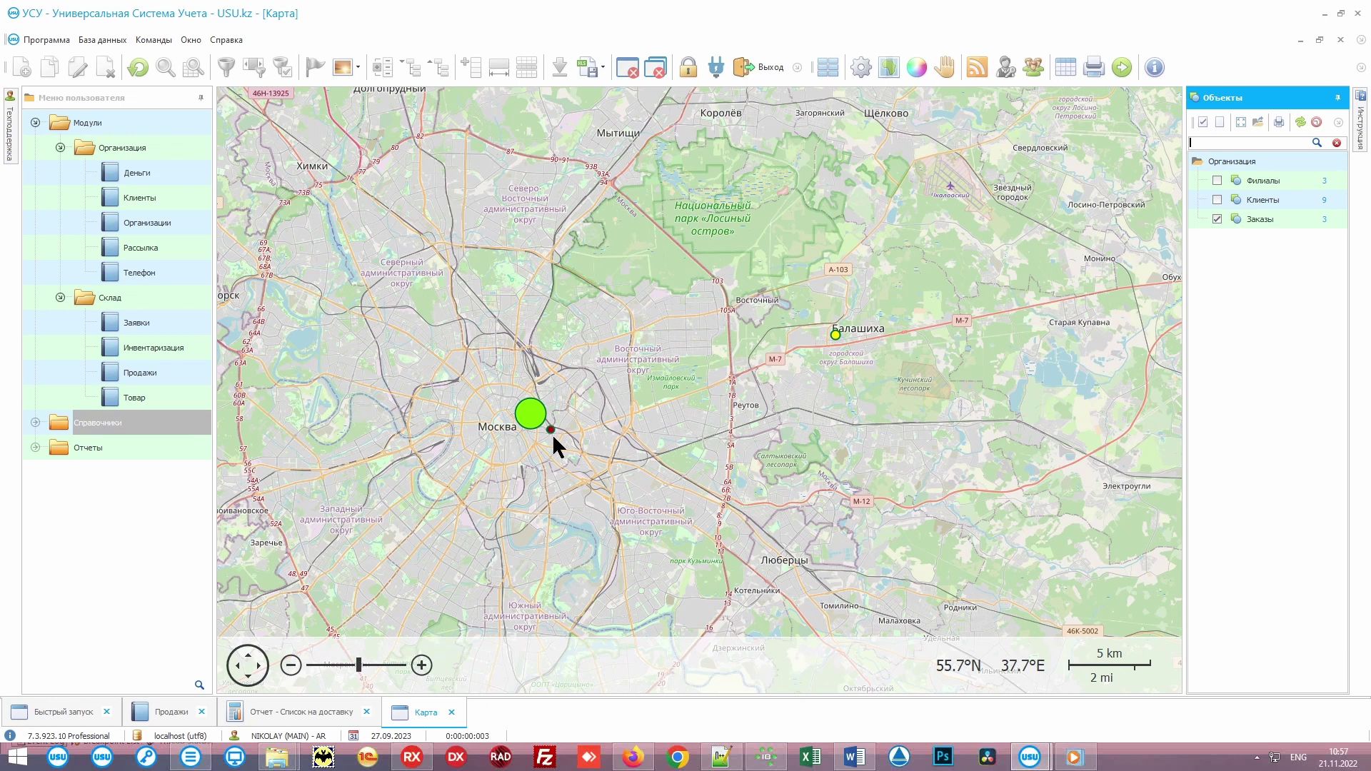
pyautogui.scroll(7, 556, 438)
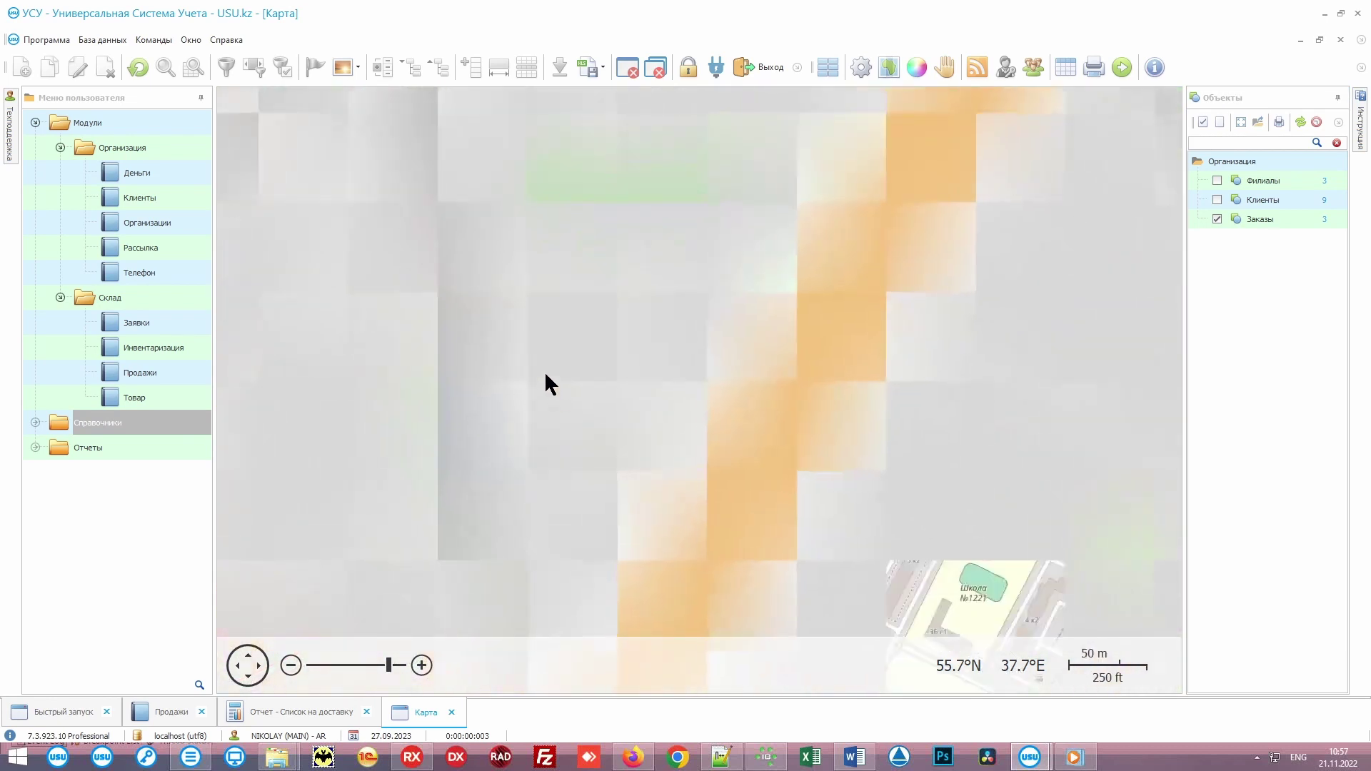
pyautogui.scroll(-3, 544, 357)
pyautogui.moveTo(539, 295); pyautogui.dragTo(711, 491)
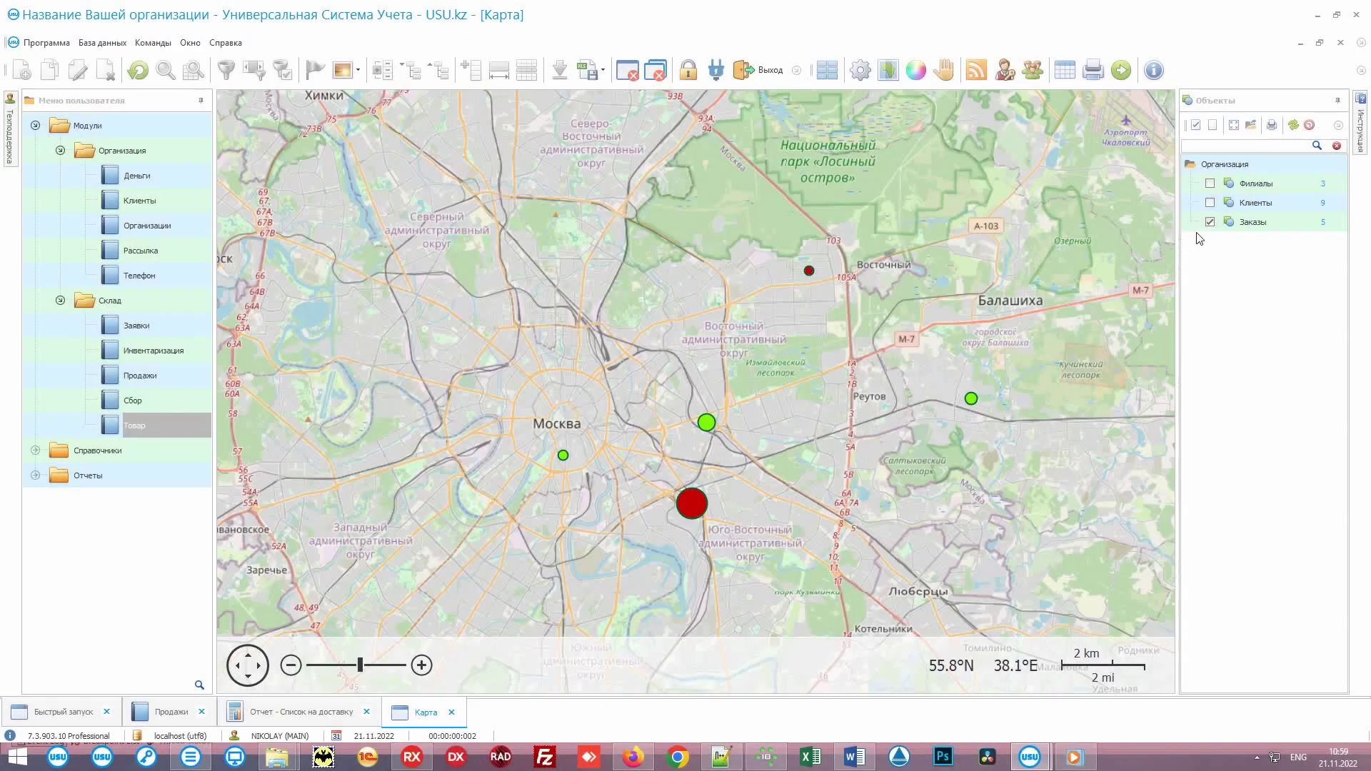
# Step: In the Объекты panel, hide Заказы and show Клиенты and Филиалы on the map
pyautogui.click(1209, 222)
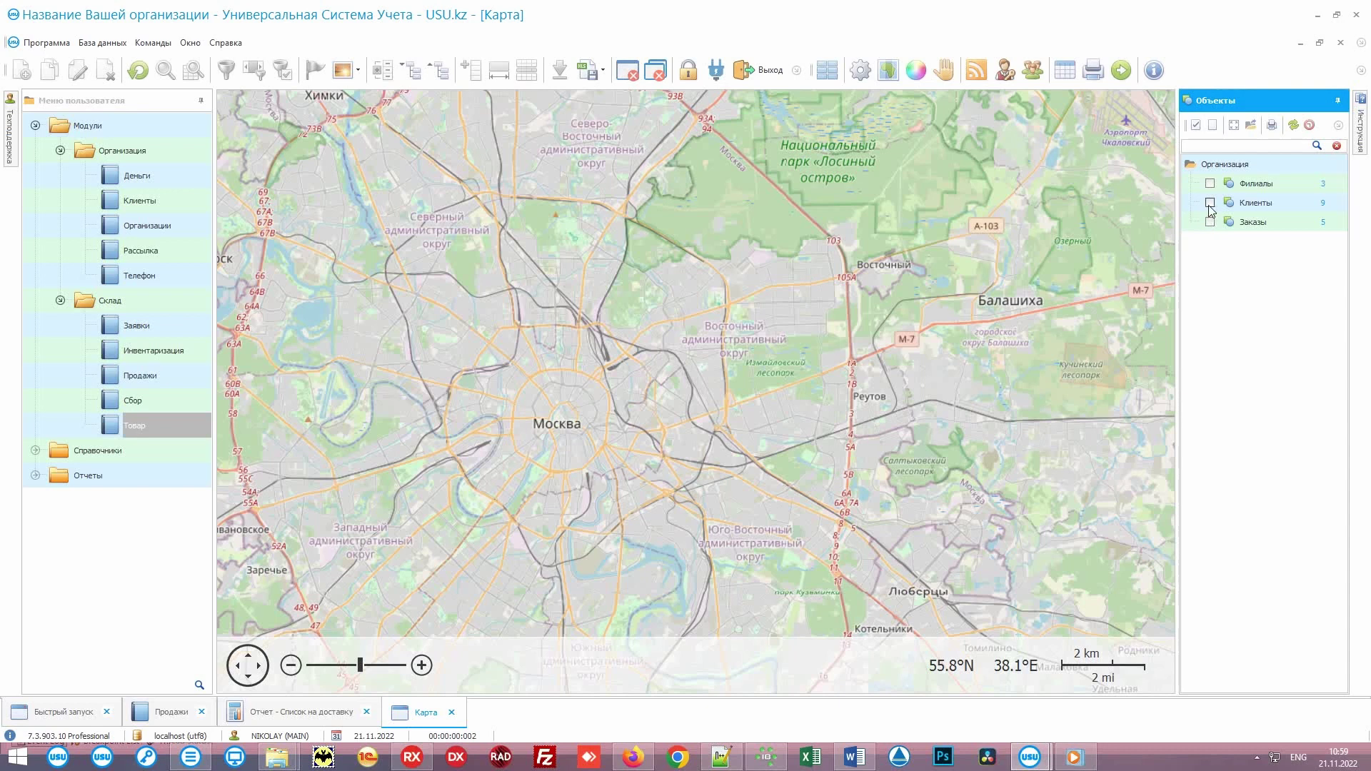
pyautogui.click(1210, 203)
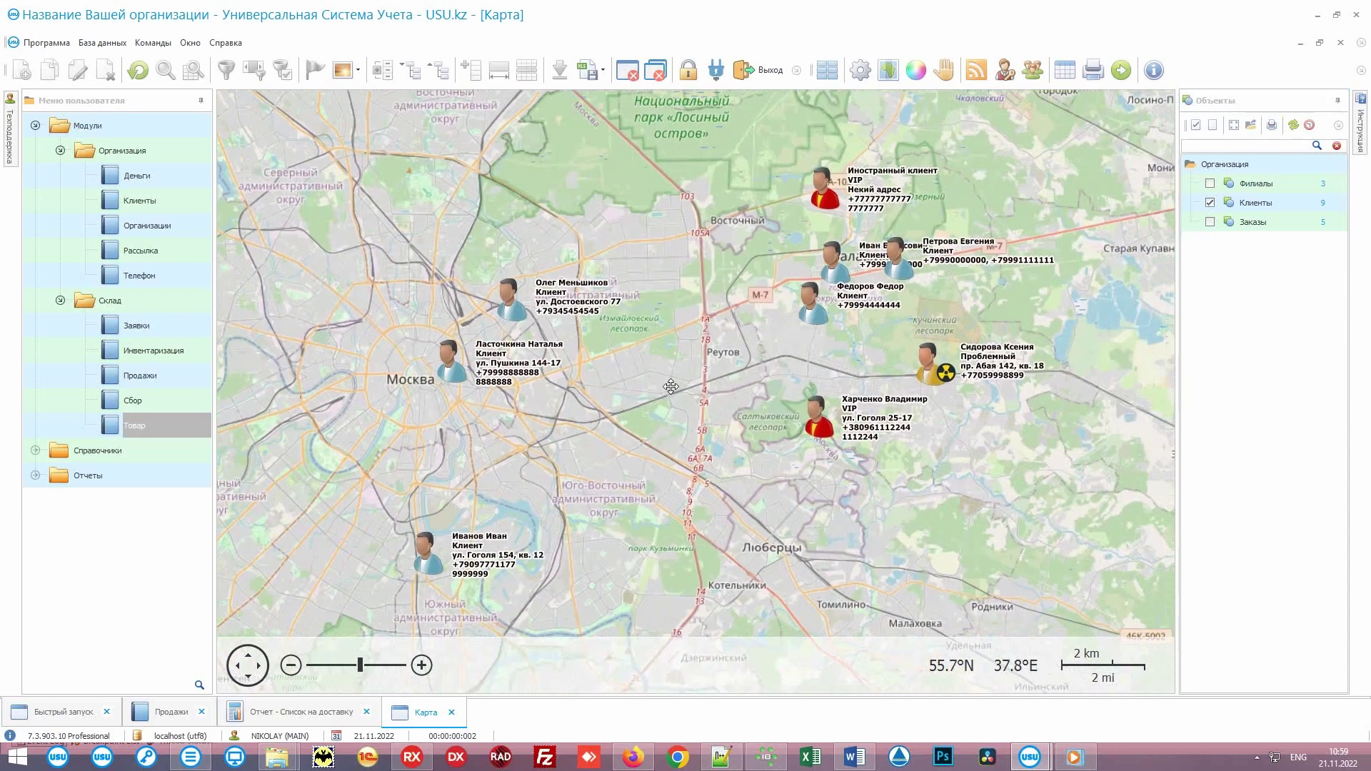
pyautogui.click(1209, 184)
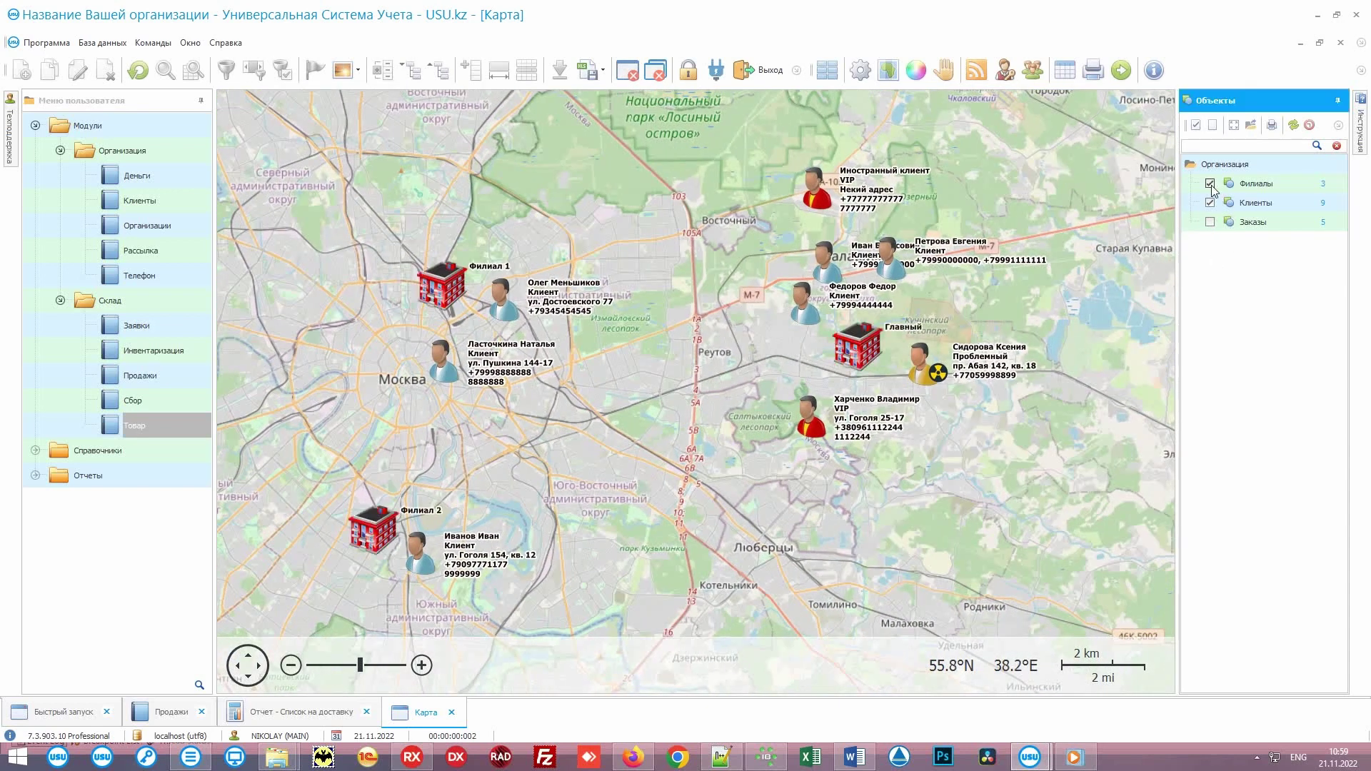